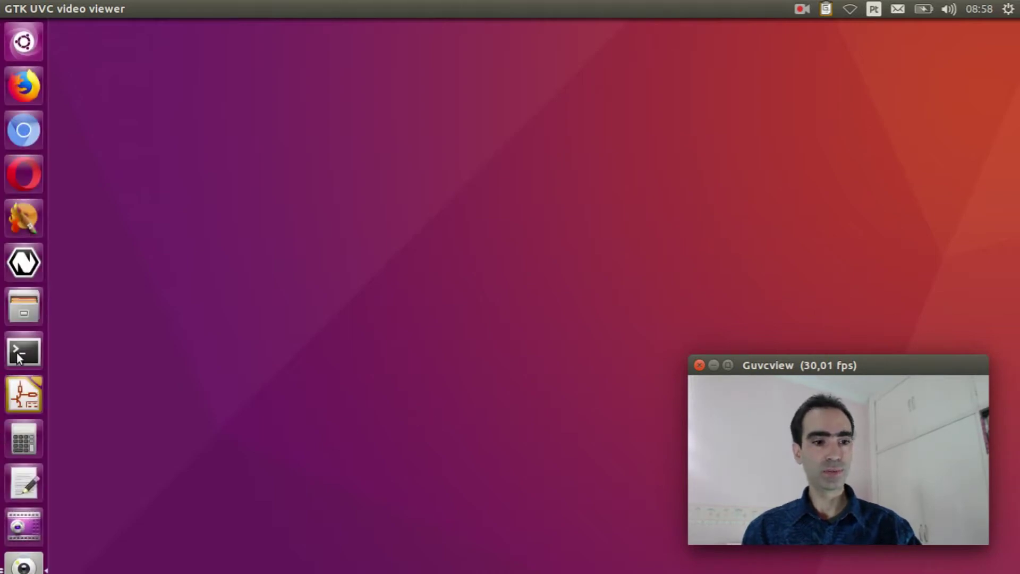
Open a maximized terminal, go to nuttxspace/nuttx and run make distclean.
{"action": "left_click", "coordinate": [23, 351]}
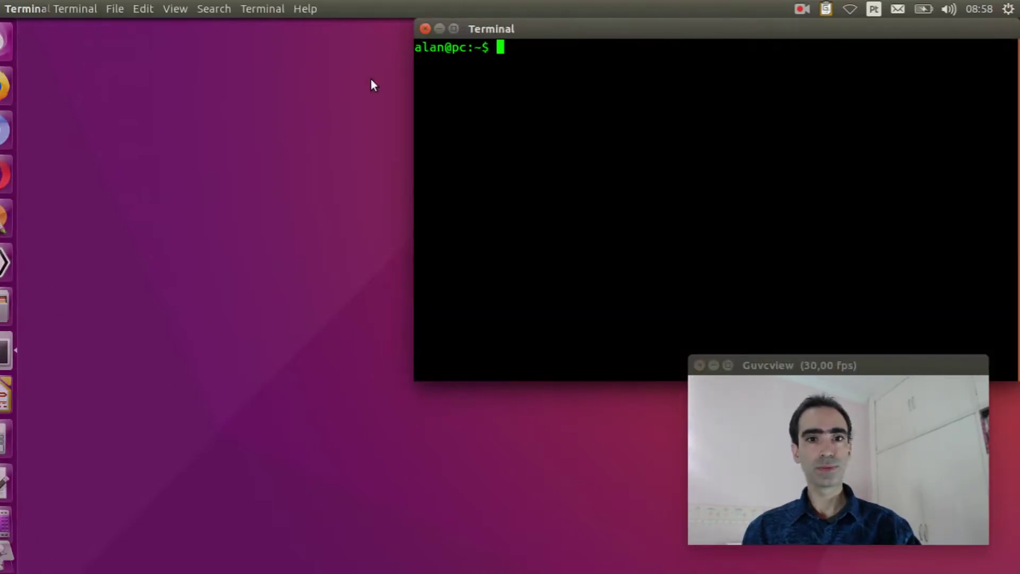
{"action": "key", "text": "super+Up"}
{"action": "type", "text": "cd "}
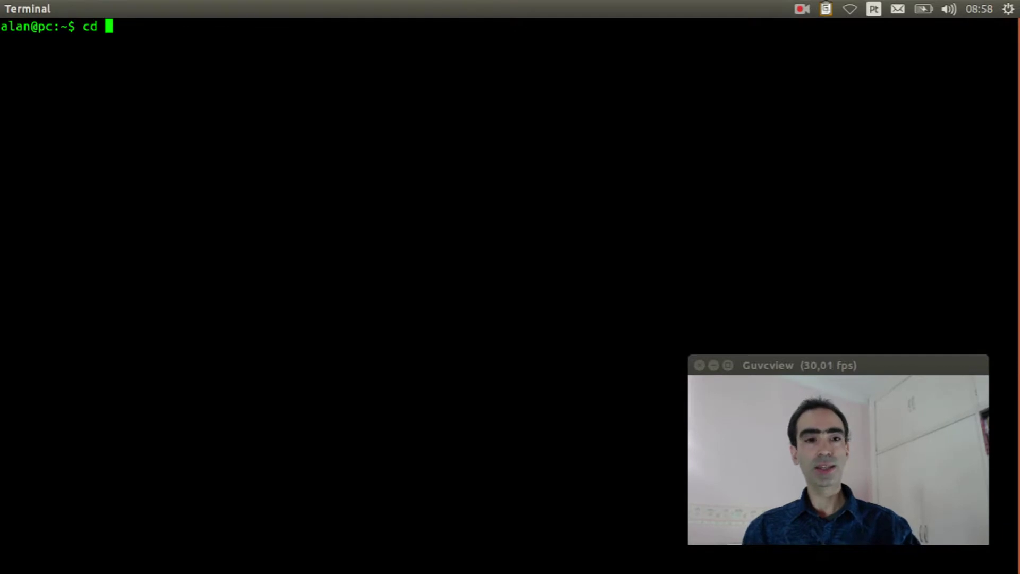
{"action": "type", "text": "nuttxspace/n"}
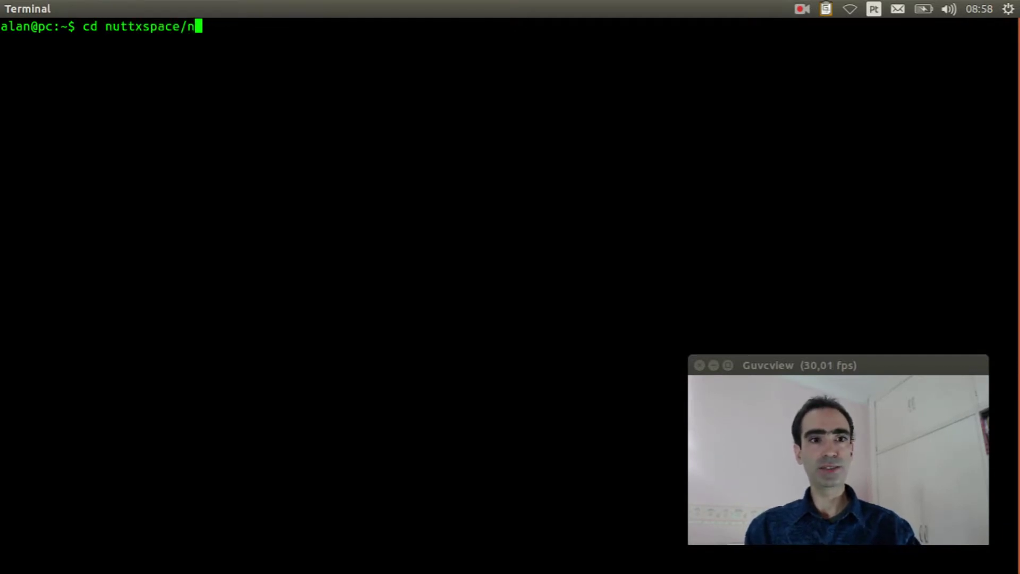
{"action": "type", "text": "uttx"}
{"action": "key", "text": "Return"}
{"action": "type", "text": "mak"}
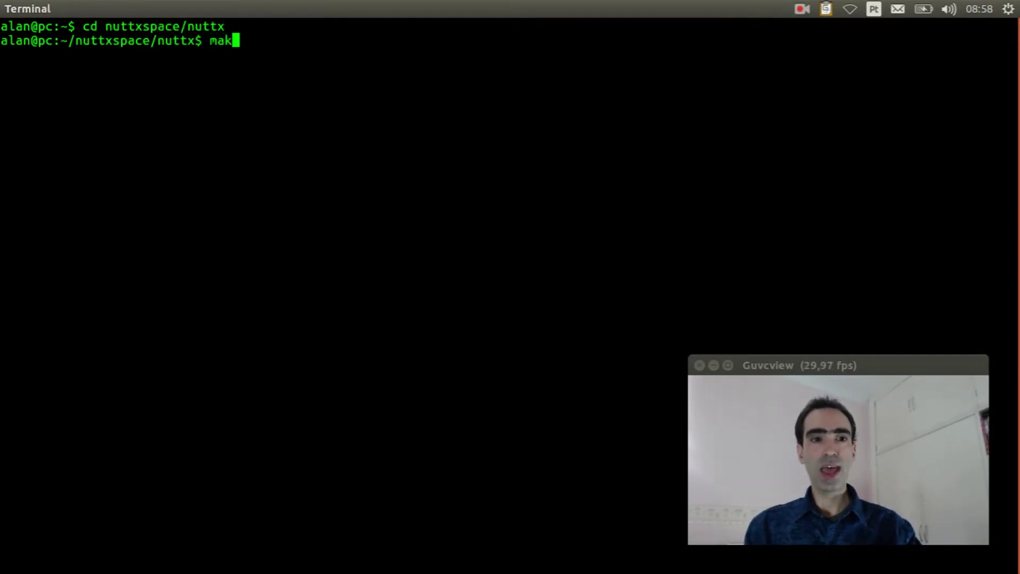
{"action": "type", "text": "e distclea"}
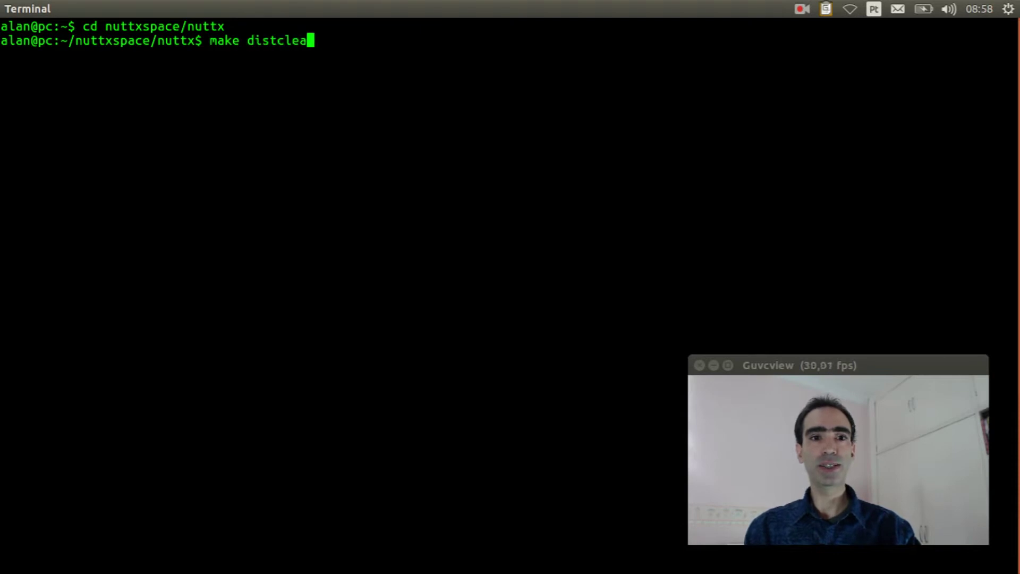
{"action": "type", "text": "n"}
{"action": "key", "text": "Return"}
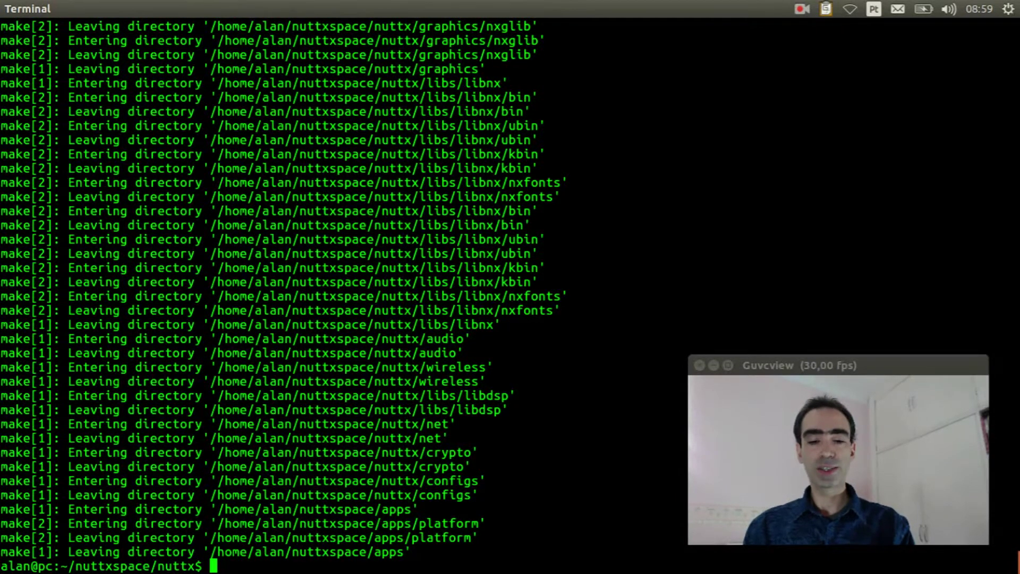
{"action": "type", "text": "clear"}
Clear the screen and run ./tools/configure.sh stm32f4discovery/nsh.
{"action": "key", "text": "Return"}
{"action": "type", "text": "."}
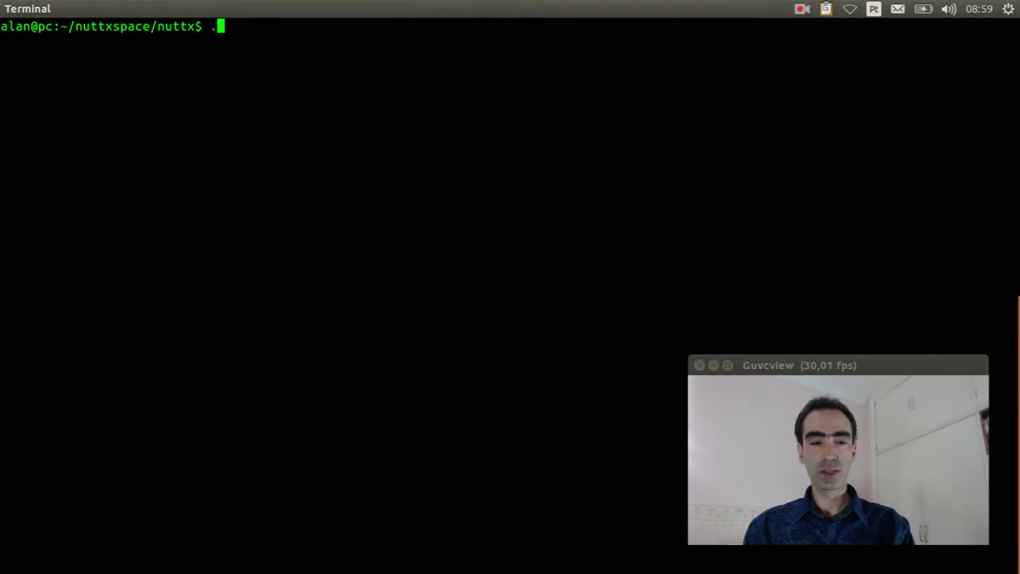
{"action": "type", "text": "/t"}
{"action": "key", "text": "Tab"}
{"action": "type", "text": "conf"}
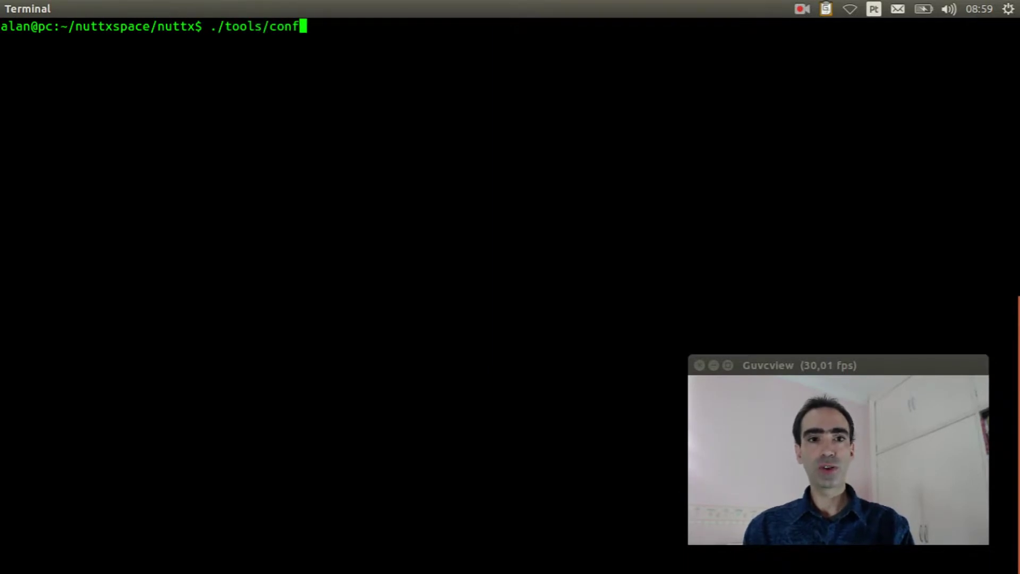
{"action": "type", "text": "igu"}
{"action": "type", "text": "re."}
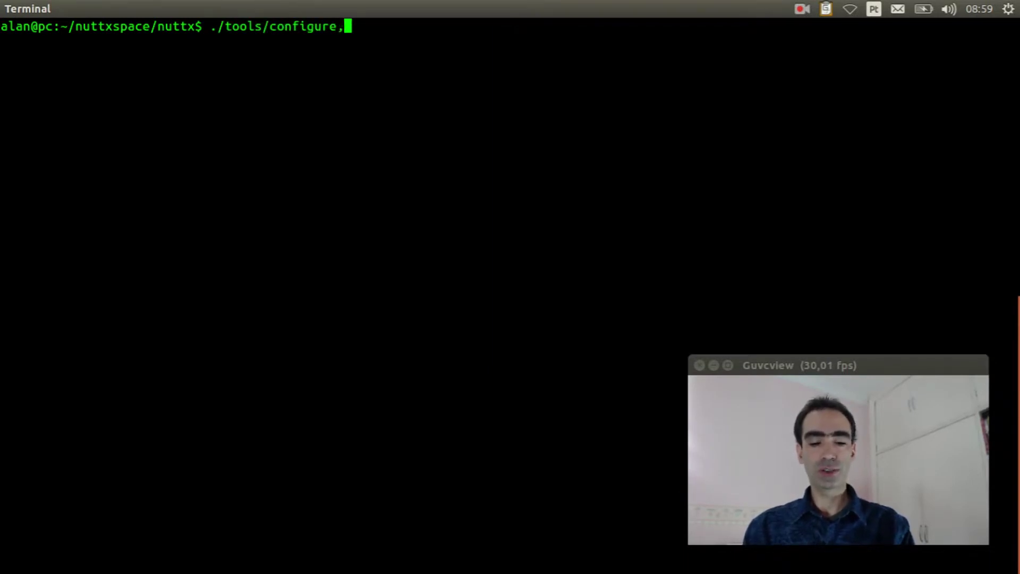
{"action": "key", "text": "BackSpace"}
{"action": "type", "text": ".sh"}
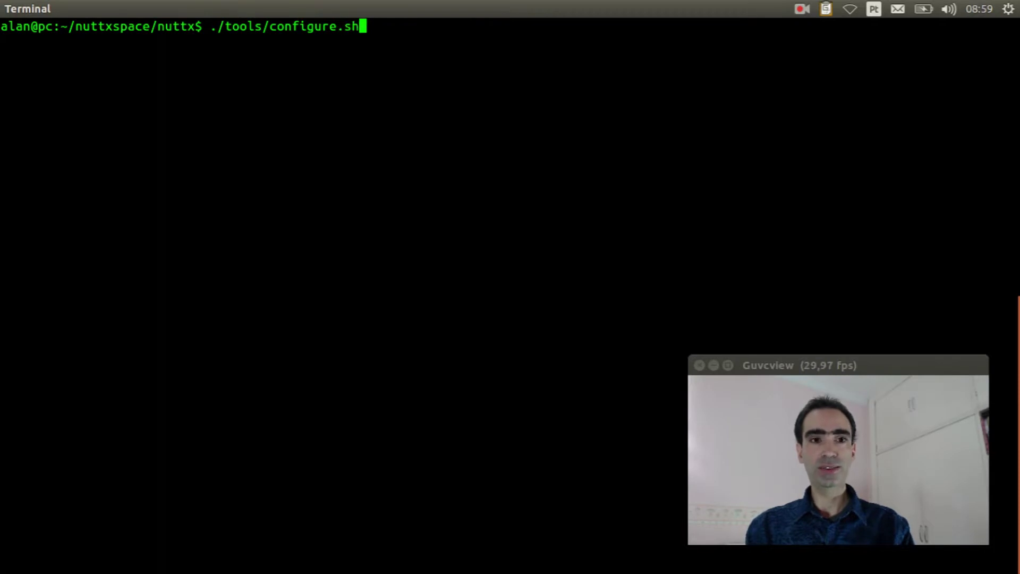
{"action": "type", "text": " stm32f4"}
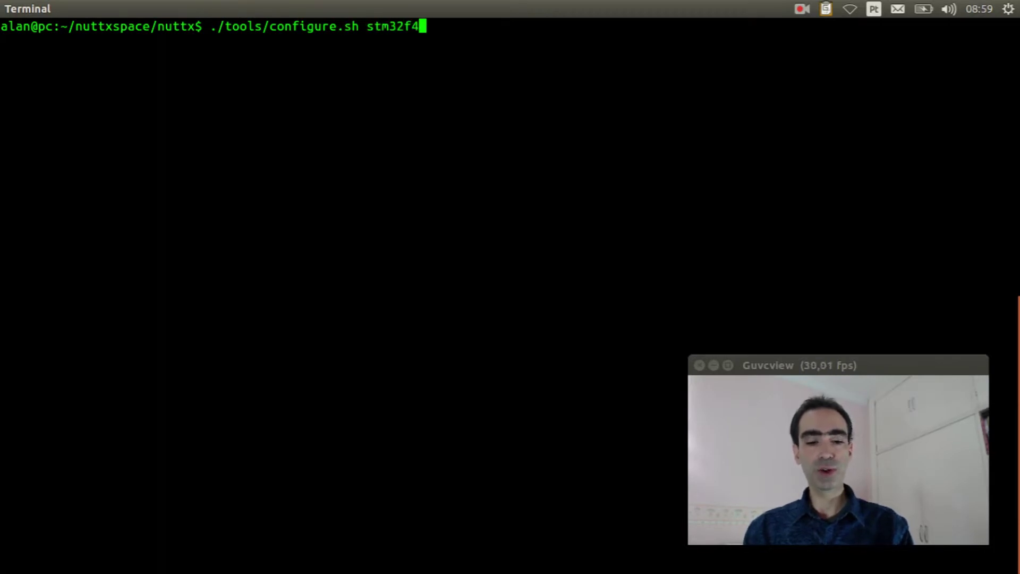
{"action": "type", "text": "discovery"}
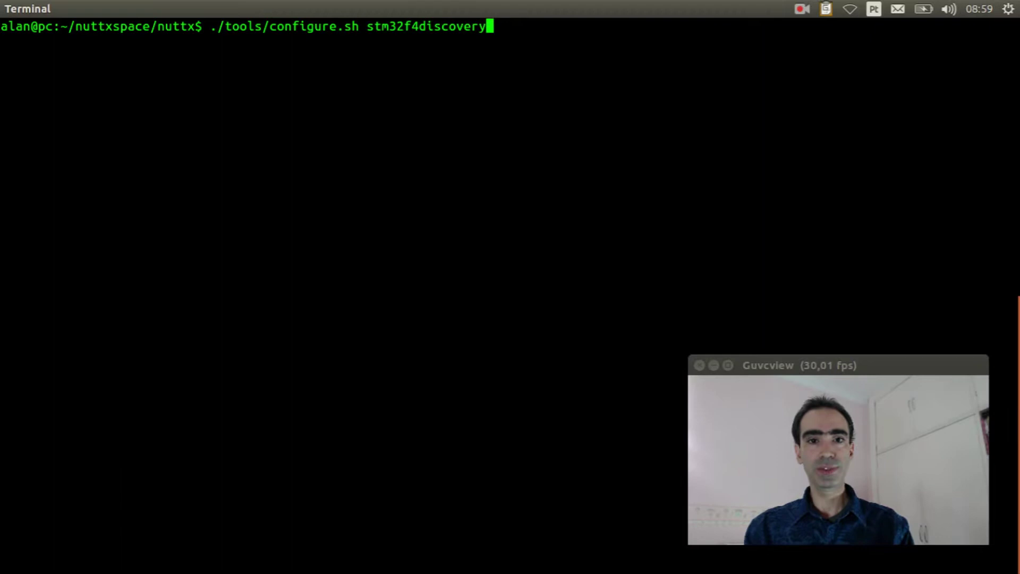
{"action": "type", "text": "/ns"}
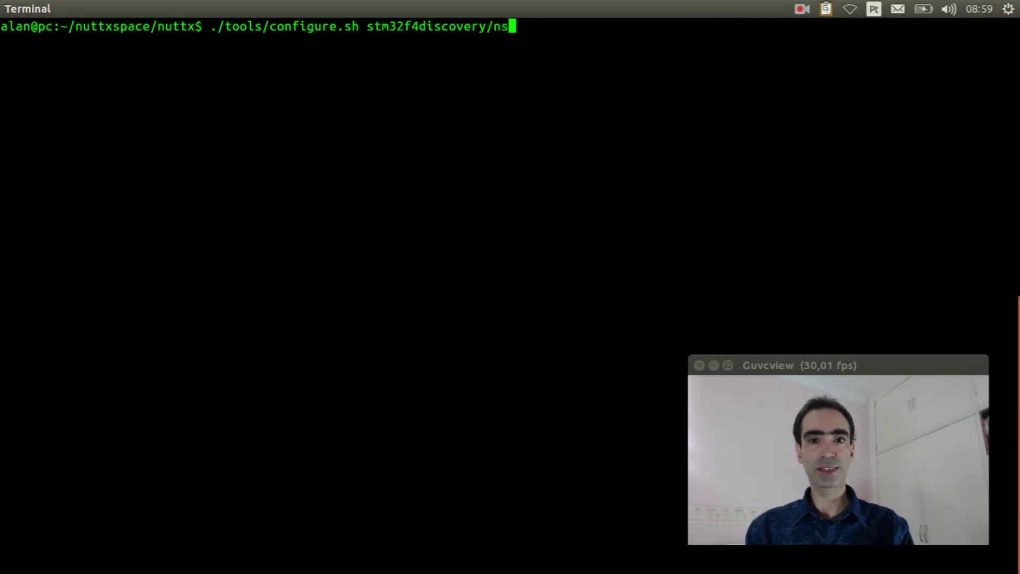
{"action": "type", "text": "h"}
{"action": "key", "text": "Return"}
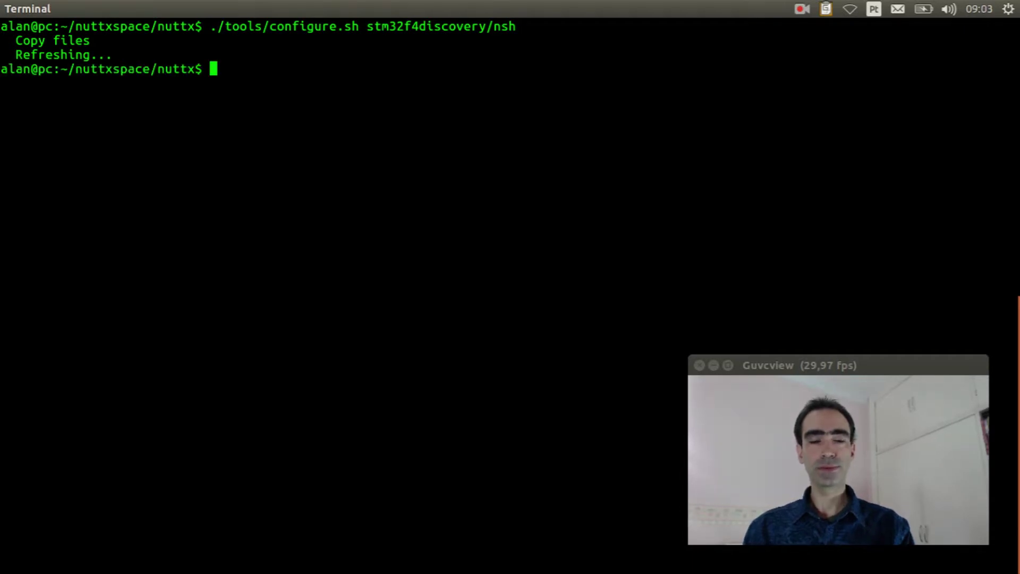
{"action": "type", "text": "make menuco"}
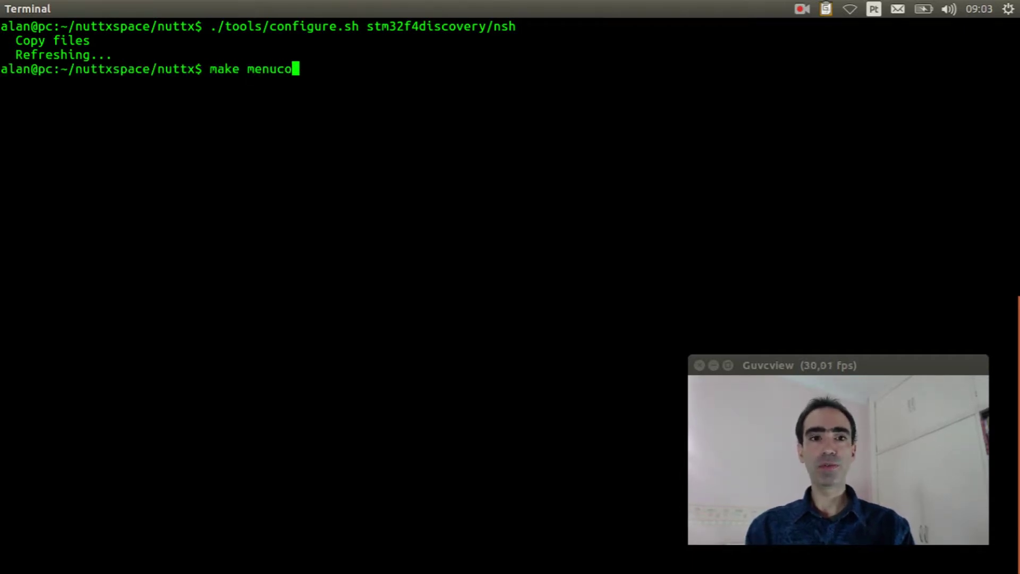
{"action": "type", "text": "nfig"}
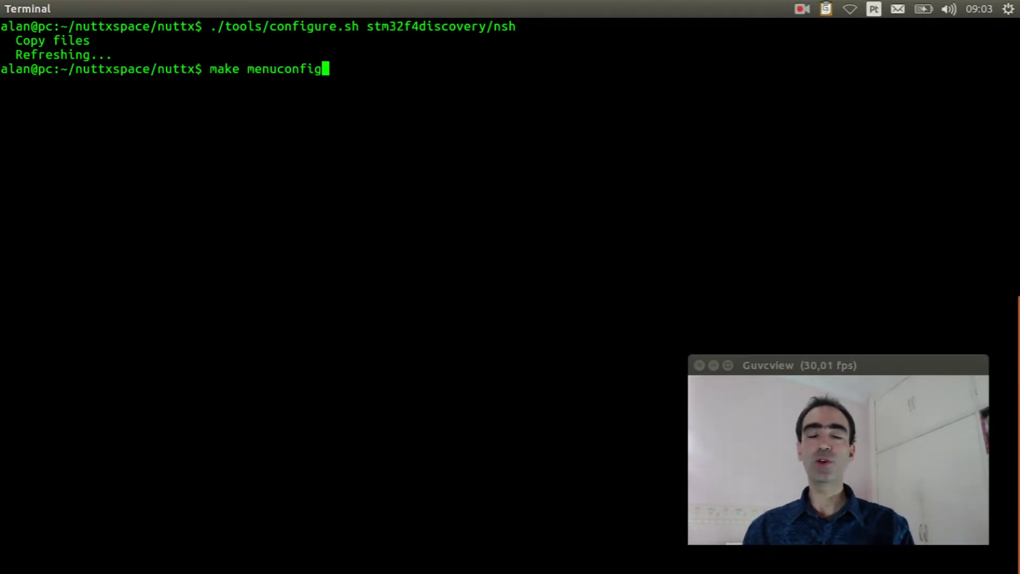
Launch make menuconfig and set the Build Setup host platform to Linux.
{"action": "key", "text": "Return"}
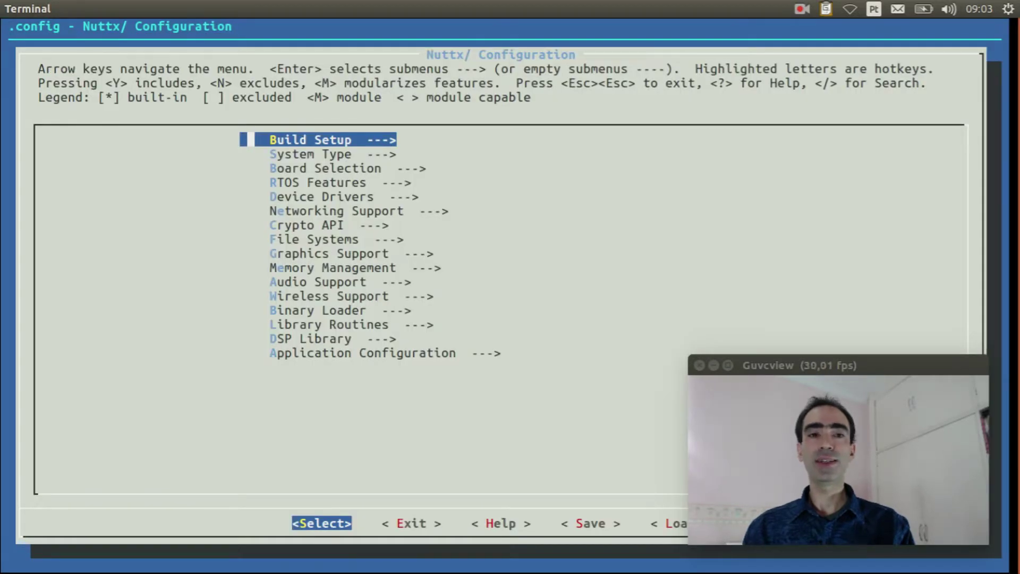
{"action": "key", "text": "Return"}
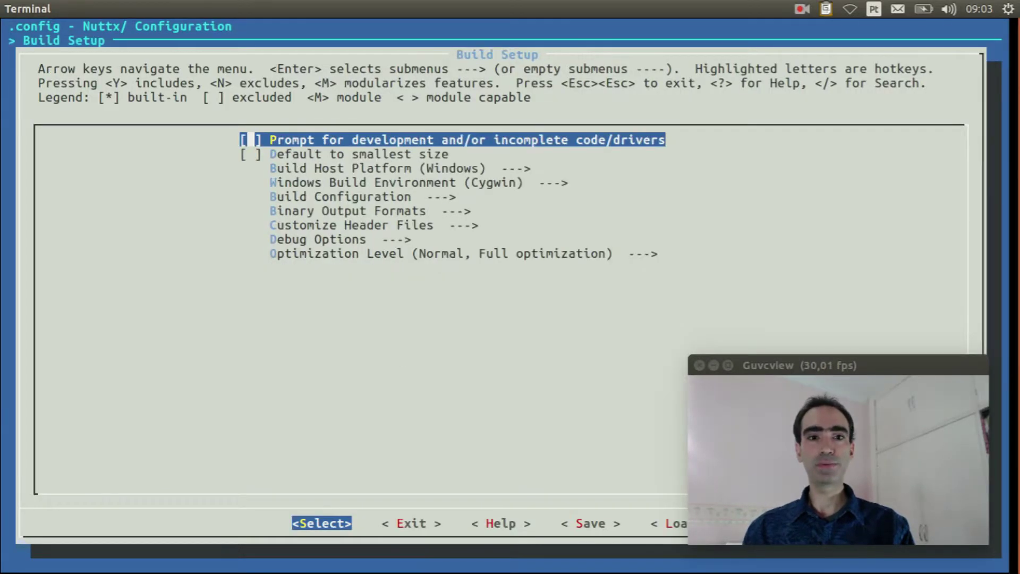
{"action": "key", "text": "Down"}
{"action": "key", "text": "Down"}
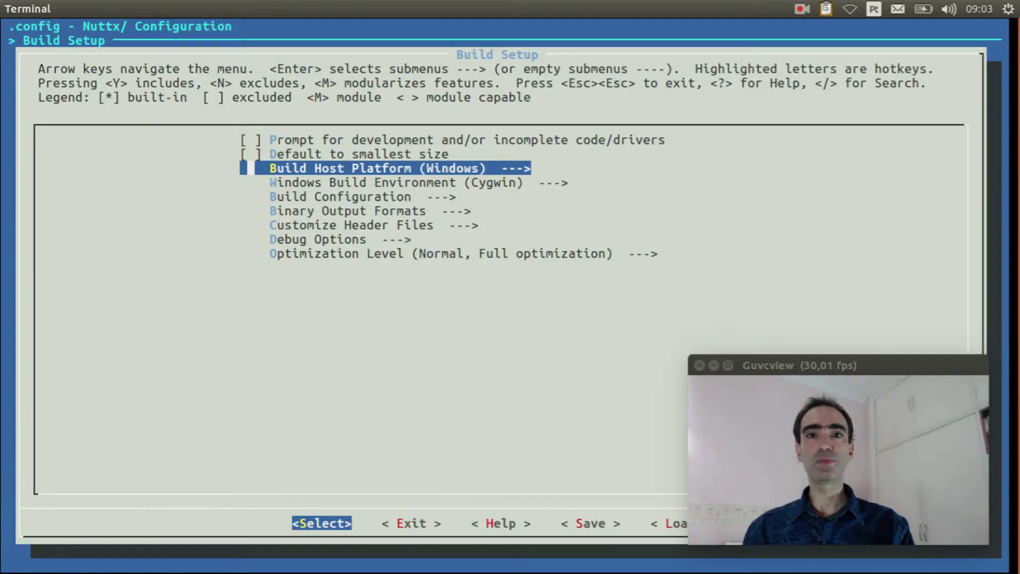
{"action": "key", "text": "Return"}
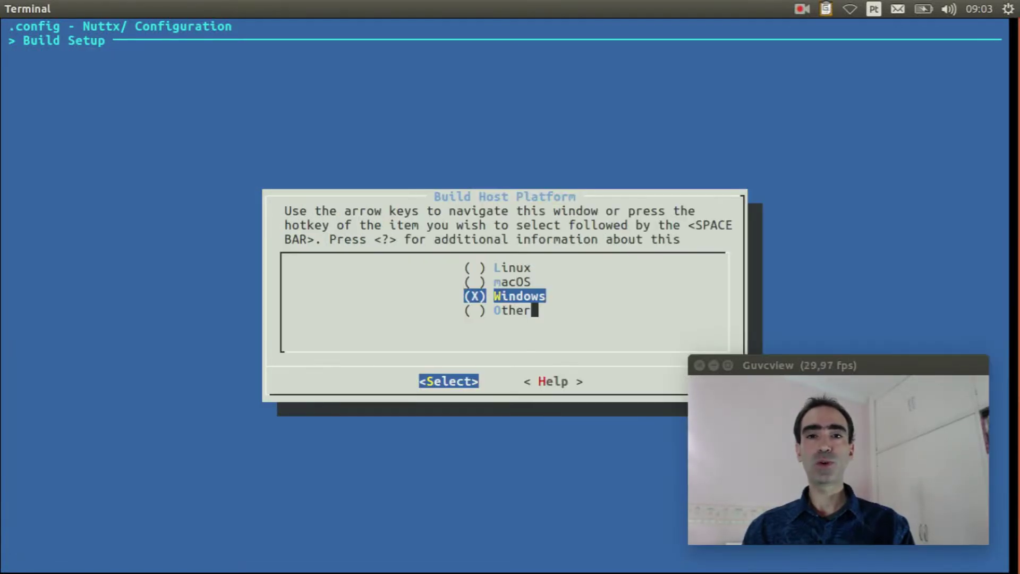
{"action": "key", "text": "Up"}
{"action": "key", "text": "Up"}
{"action": "key", "text": "Return"}
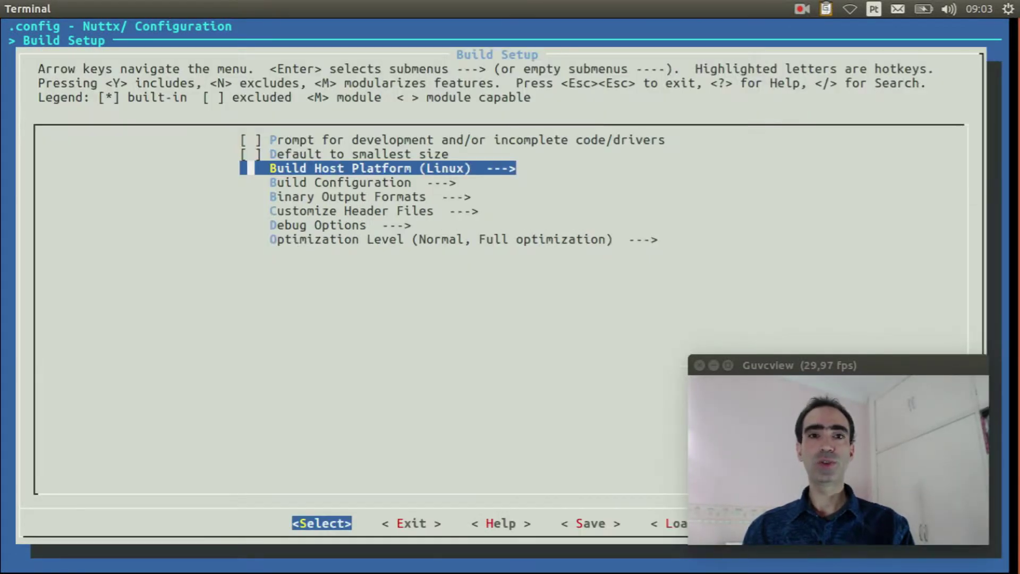
{"action": "key", "text": "Right"}
{"action": "key", "text": "Return"}
Enable OTG FS under System Type > STM32 Peripheral Support, then return to the main menu.
{"action": "key", "text": "Down"}
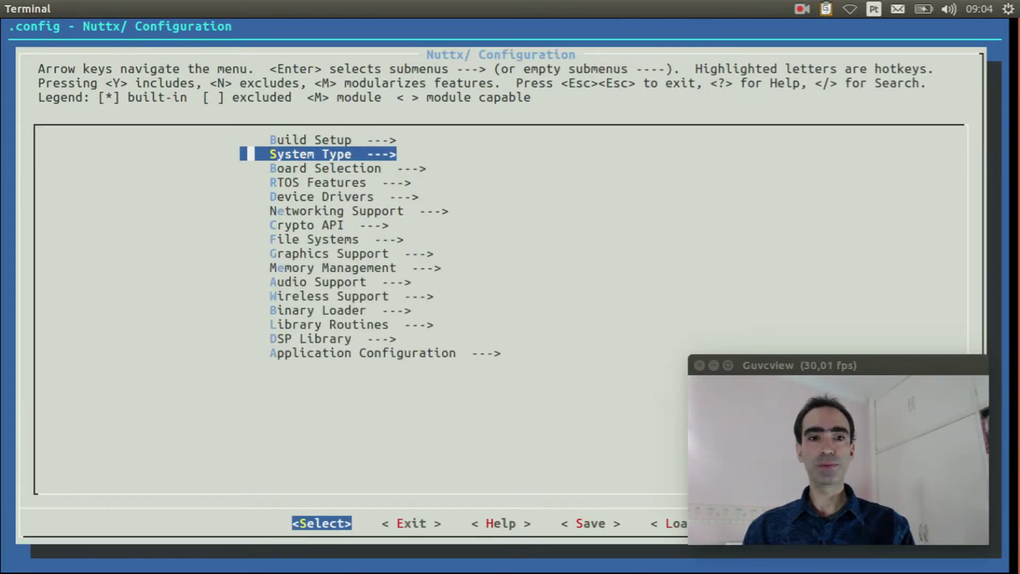
{"action": "key", "text": "Return"}
{"action": "key", "text": "Down"}
{"action": "key", "text": "Down"}
{"action": "key", "text": "Down"}
{"action": "key", "text": "Down"}
{"action": "key", "text": "Down"}
{"action": "key", "text": "Down"}
{"action": "key", "text": "Down"}
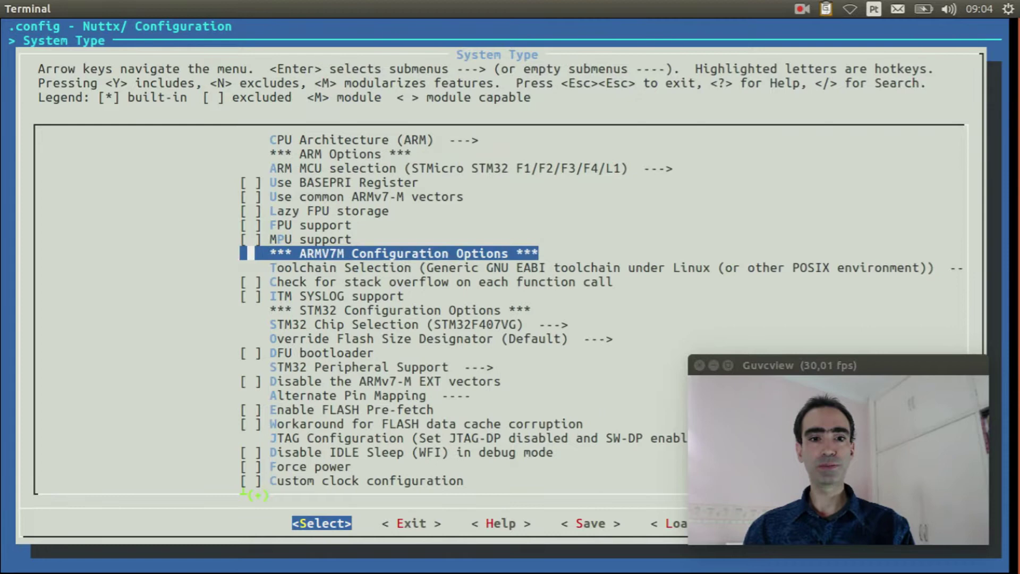
{"action": "key", "text": "Down"}
{"action": "key", "text": "Down"}
{"action": "key", "text": "Down"}
{"action": "key", "text": "Down"}
{"action": "key", "text": "Down"}
{"action": "key", "text": "Down"}
{"action": "key", "text": "Down"}
{"action": "key", "text": "Down"}
{"action": "key", "text": "Return"}
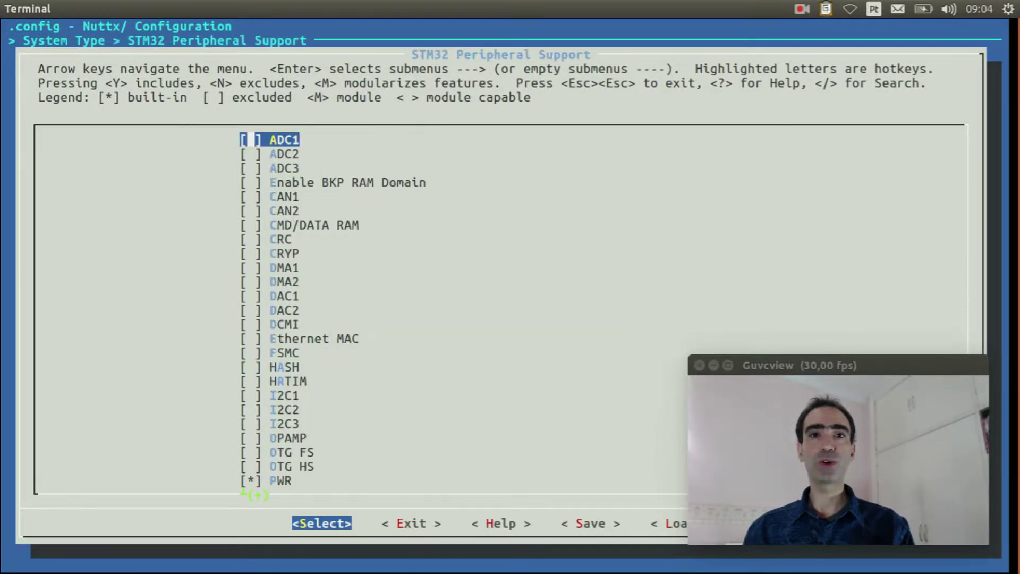
{"action": "key", "text": "Down"}
{"action": "key", "text": "Down"}
{"action": "key", "text": "Down"}
{"action": "key", "text": "Down"}
{"action": "key", "text": "Down"}
{"action": "key", "text": "Down"}
{"action": "key", "text": "Down"}
{"action": "key", "text": "Down"}
{"action": "key", "text": "Down"}
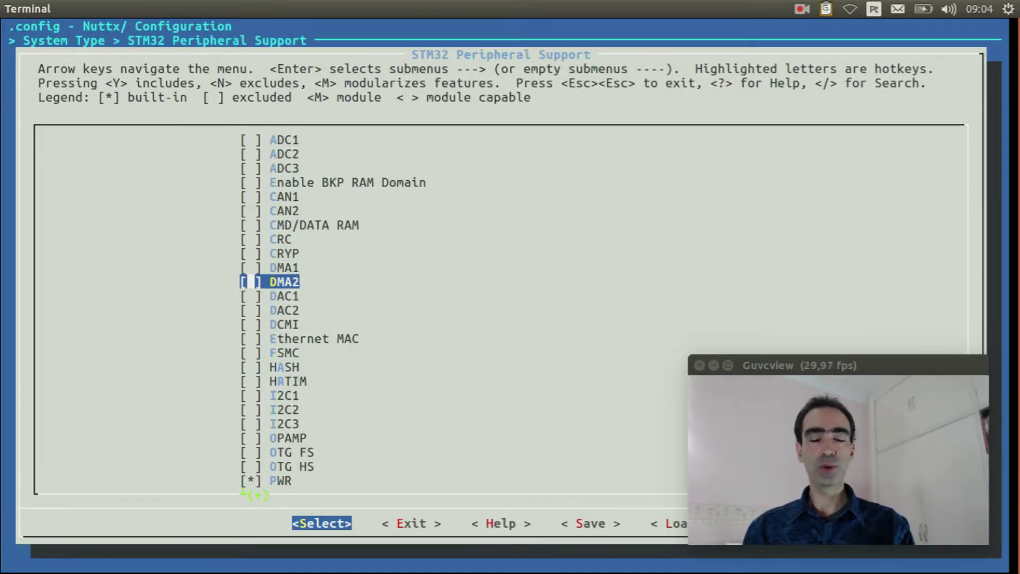
{"action": "key", "text": "Down"}
{"action": "key", "text": "Down"}
{"action": "key", "text": "Down"}
{"action": "key", "text": "Down"}
{"action": "key", "text": "Down"}
{"action": "key", "text": "Down"}
{"action": "key", "text": "Down"}
{"action": "key", "text": "Down"}
{"action": "key", "text": "Down"}
{"action": "key", "text": "Down"}
{"action": "key", "text": "Down"}
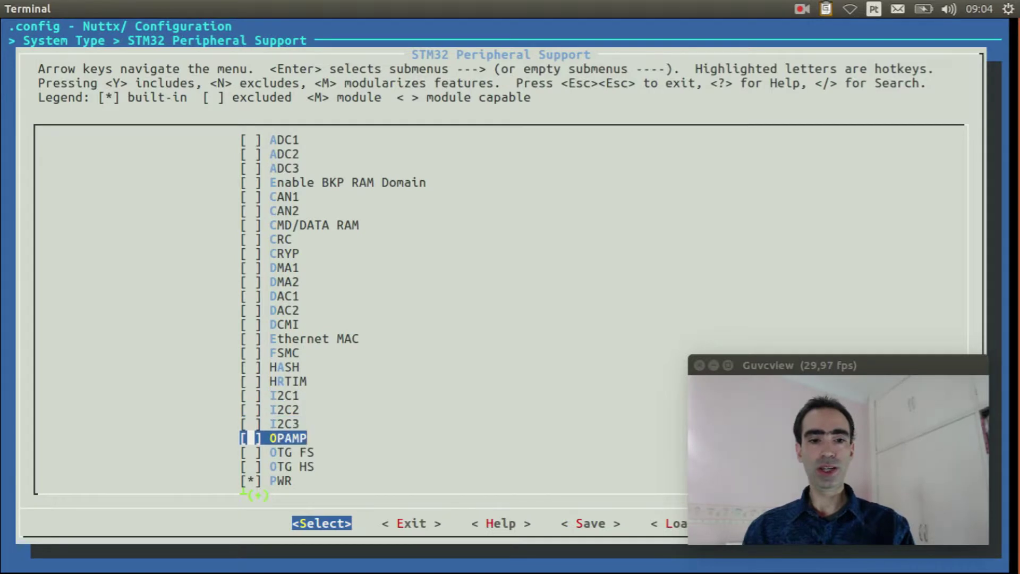
{"action": "key", "text": "Down"}
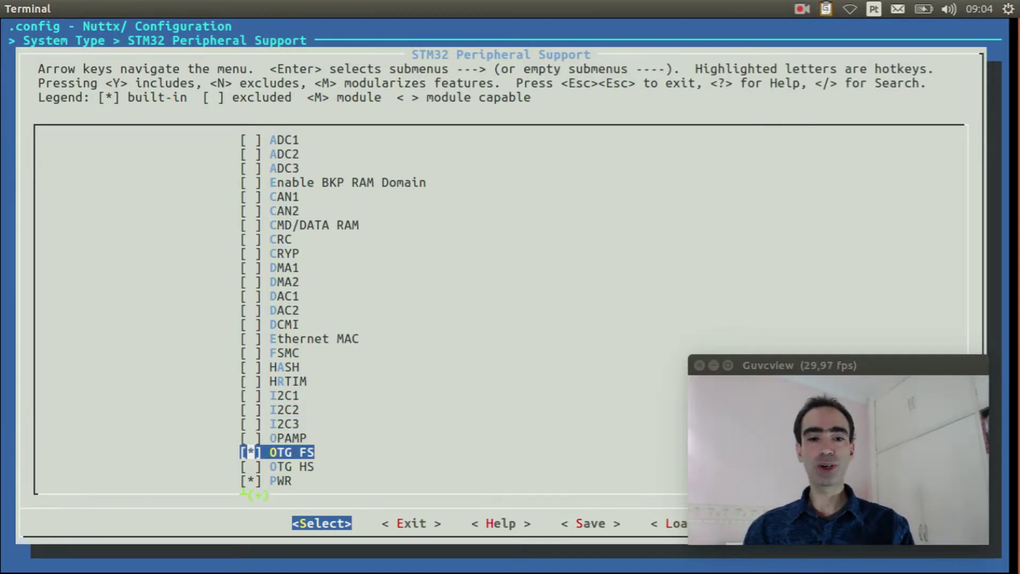
{"action": "key", "text": "Right"}
{"action": "key", "text": "Return"}
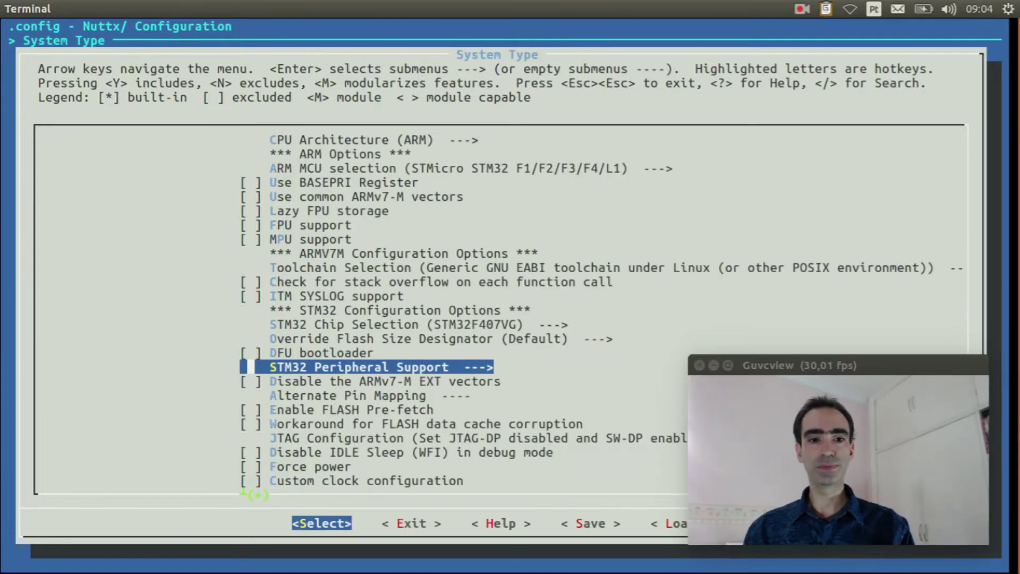
{"action": "key", "text": "Right"}
{"action": "key", "text": "Return"}
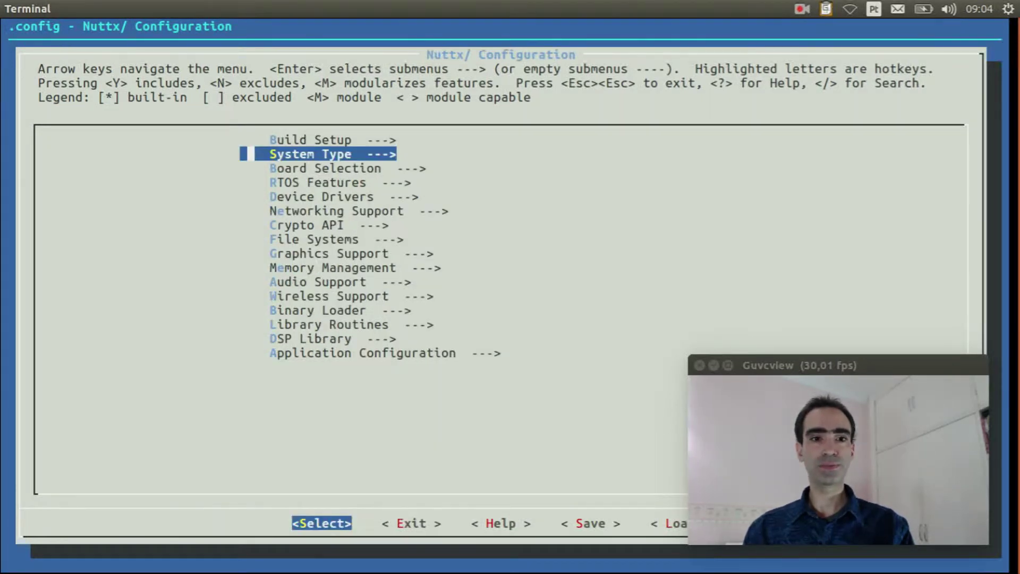
Enable the high priority worker thread under RTOS Features > Work queue support.
{"action": "key", "text": "Down"}
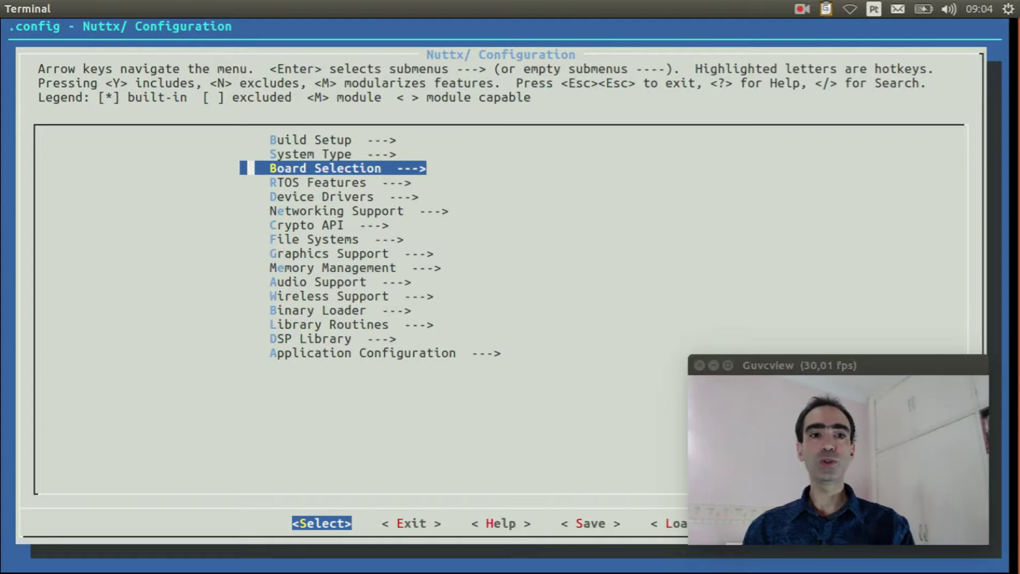
{"action": "key", "text": "Down"}
{"action": "key", "text": "Return"}
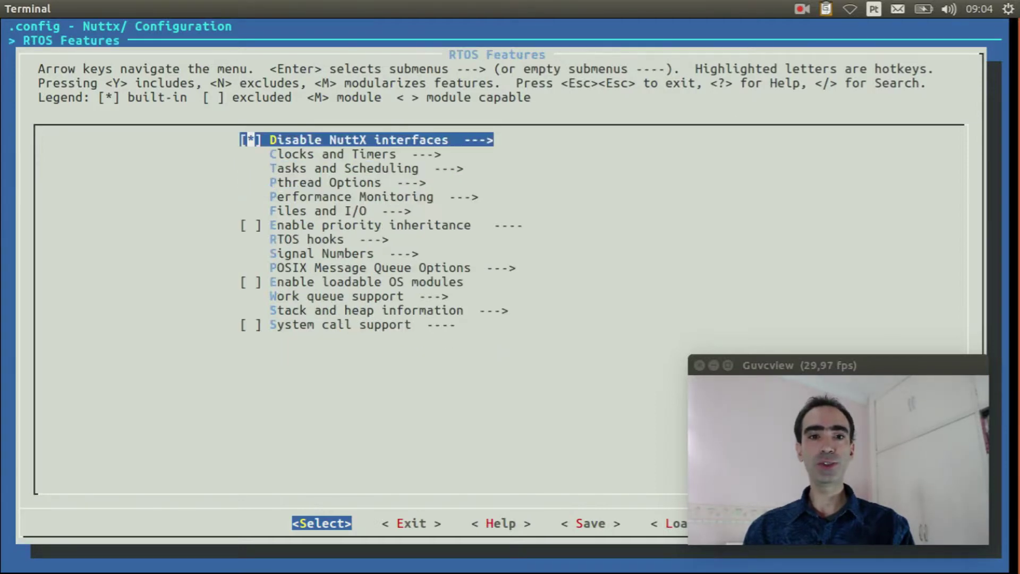
{"action": "key", "text": "Down"}
{"action": "key", "text": "Down"}
{"action": "key", "text": "Down"}
{"action": "key", "text": "Down"}
{"action": "key", "text": "Down"}
{"action": "key", "text": "Down"}
{"action": "key", "text": "Down"}
{"action": "key", "text": "Down"}
{"action": "key", "text": "Down"}
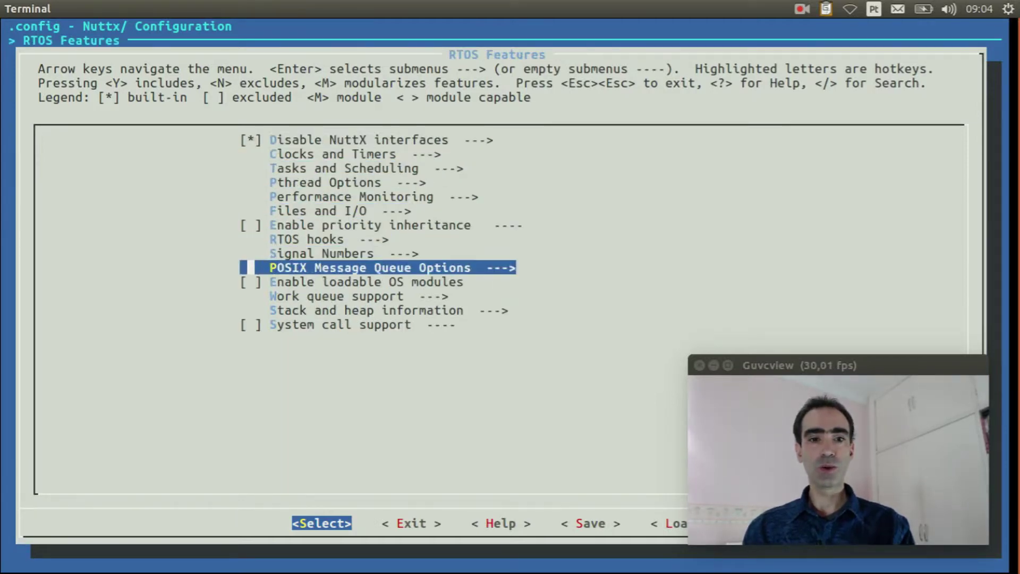
{"action": "key", "text": "Down"}
{"action": "key", "text": "Down"}
{"action": "key", "text": "Return"}
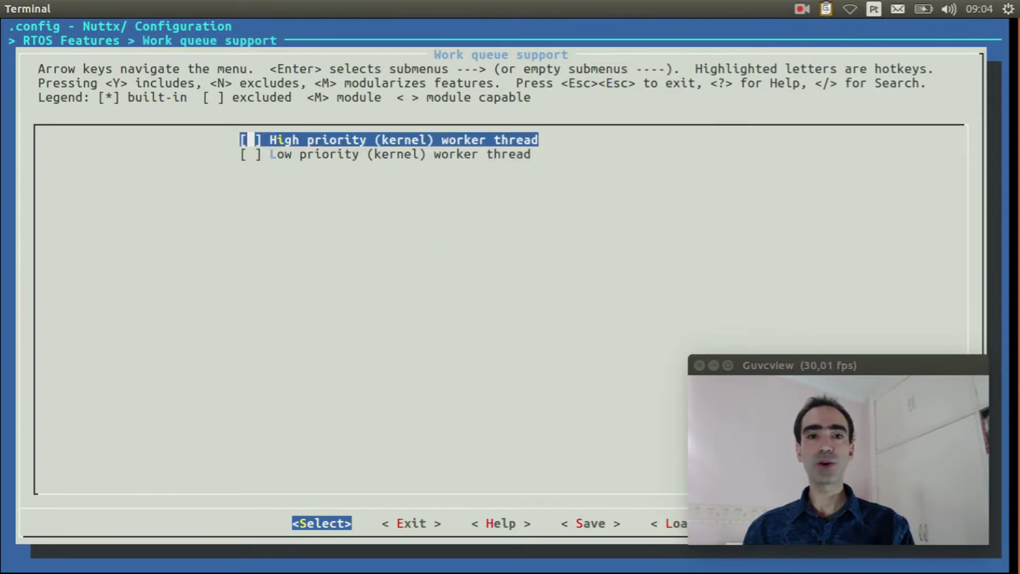
{"action": "key", "text": "space"}
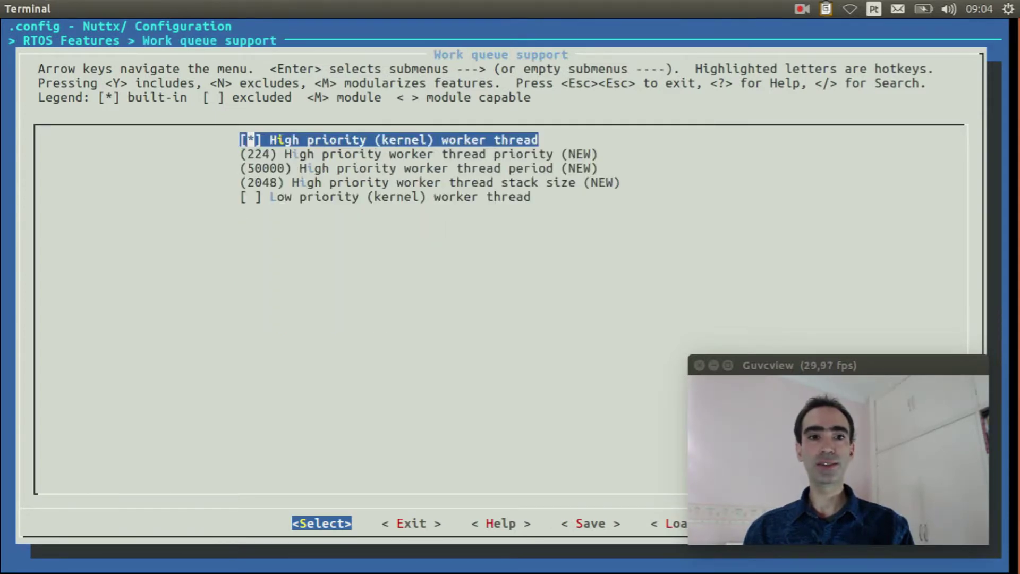
{"action": "key", "text": "Right"}
{"action": "key", "text": "Return"}
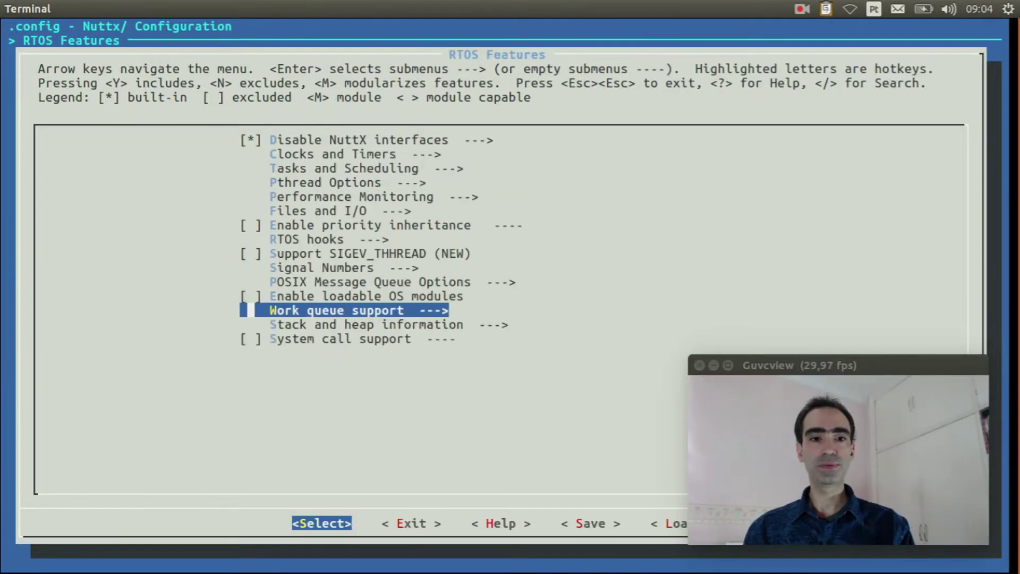
{"action": "key", "text": "Right"}
{"action": "key", "text": "Return"}
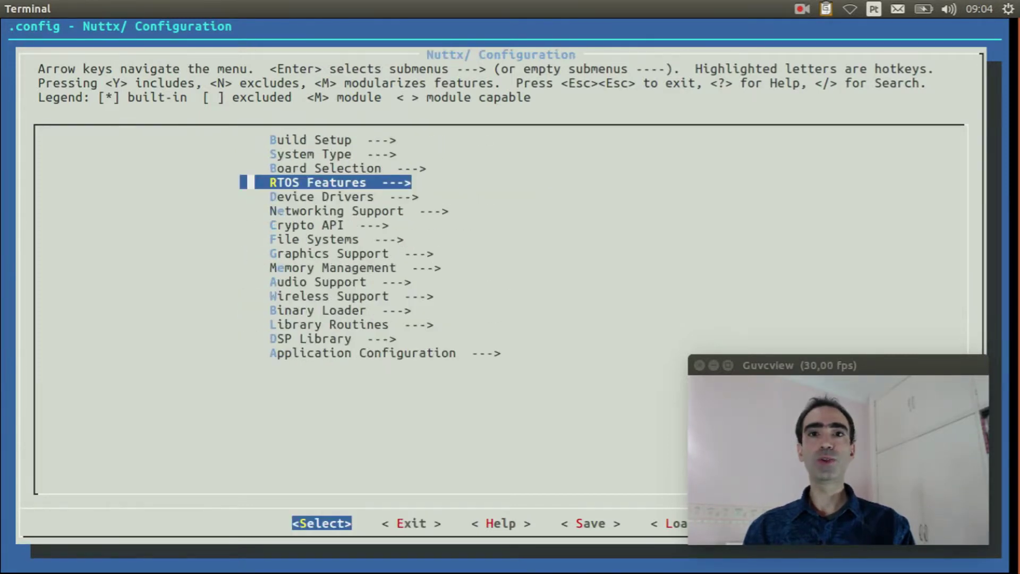
Turn on Networking support and enable Local loopback under Link layer support.
{"action": "key", "text": "Down"}
{"action": "key", "text": "Down"}
{"action": "key", "text": "Return"}
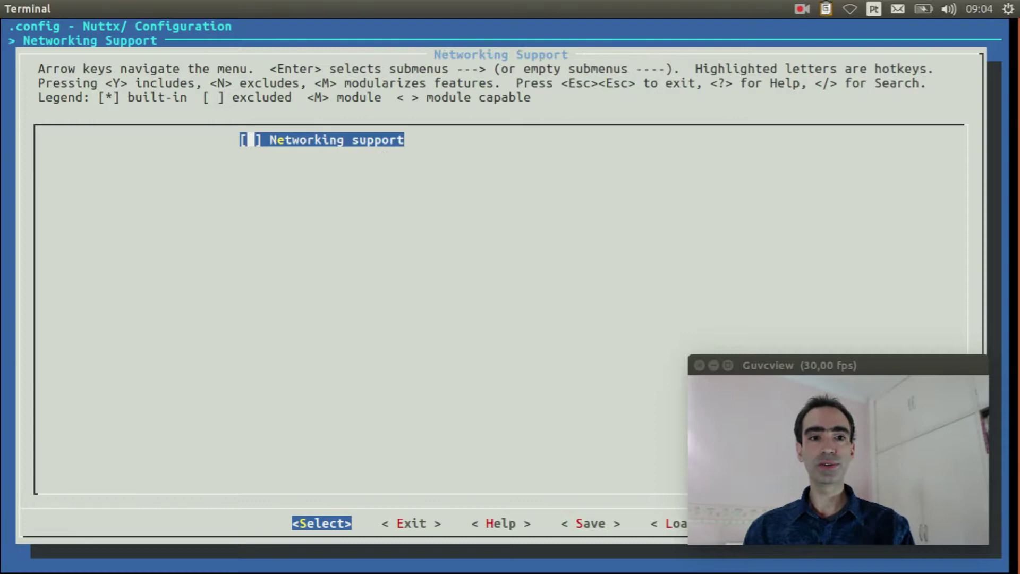
{"action": "key", "text": "y"}
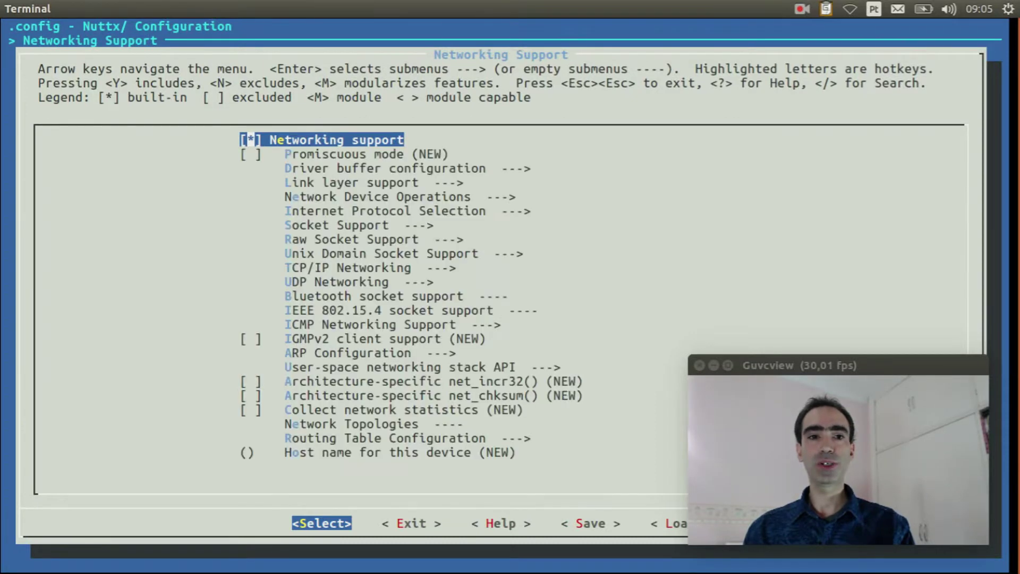
{"action": "key", "text": "Down"}
{"action": "key", "text": "Down"}
{"action": "key", "text": "Down"}
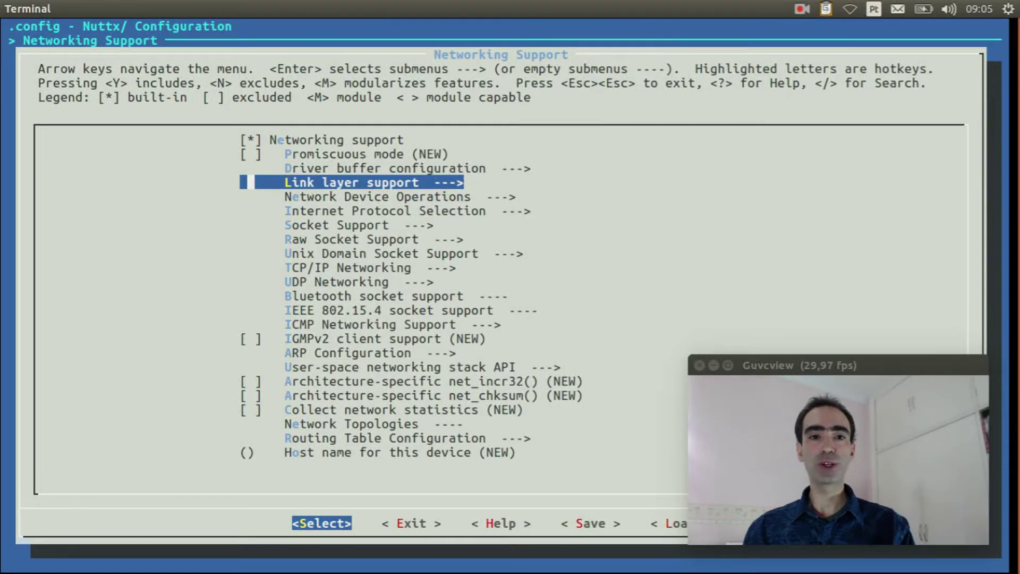
{"action": "key", "text": "Return"}
{"action": "key", "text": "Down"}
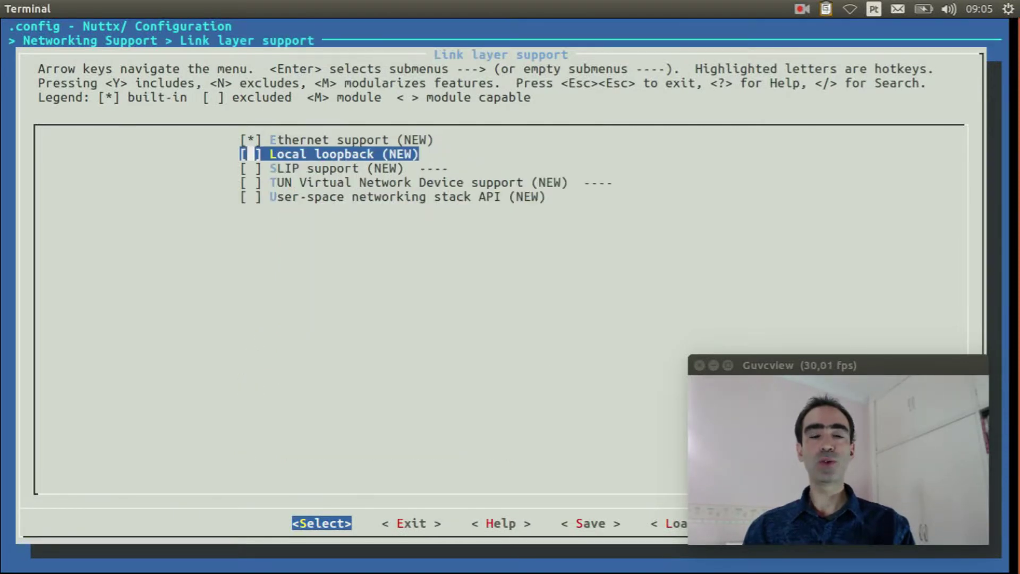
{"action": "key", "text": "y"}
{"action": "key", "text": "Right"}
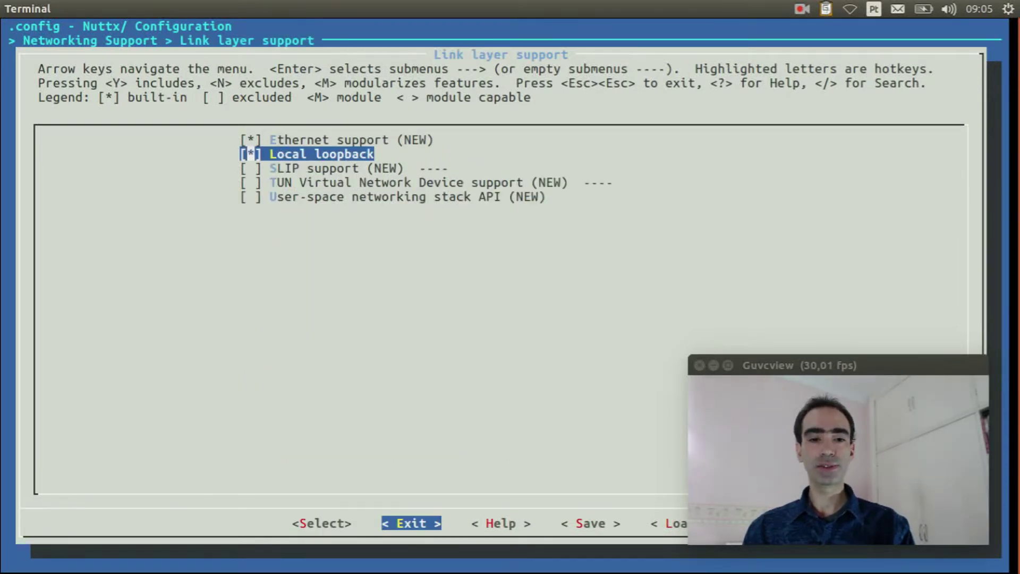
{"action": "key", "text": "Return"}
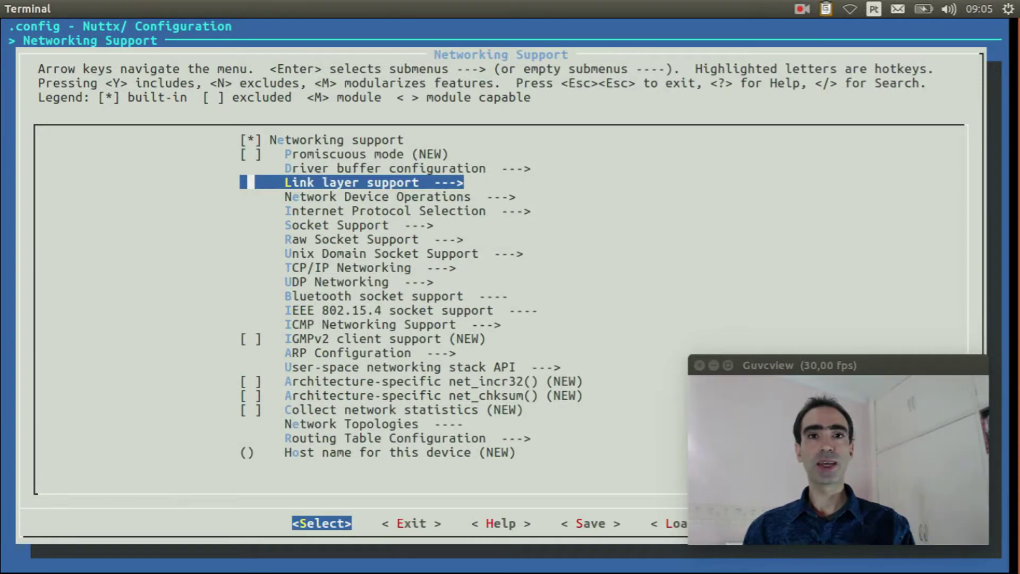
Enable socket options under Socket Support and move toward TCP/IP Networking.
{"action": "key", "text": "Down"}
{"action": "key", "text": "Down"}
{"action": "key", "text": "Down"}
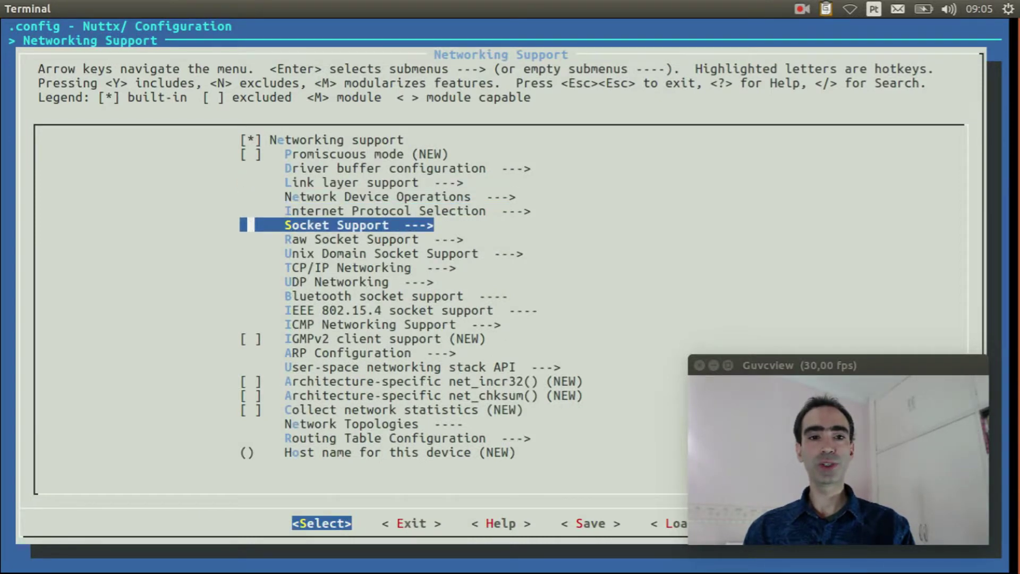
{"action": "key", "text": "Return"}
{"action": "key", "text": "Down"}
{"action": "key", "text": "Down"}
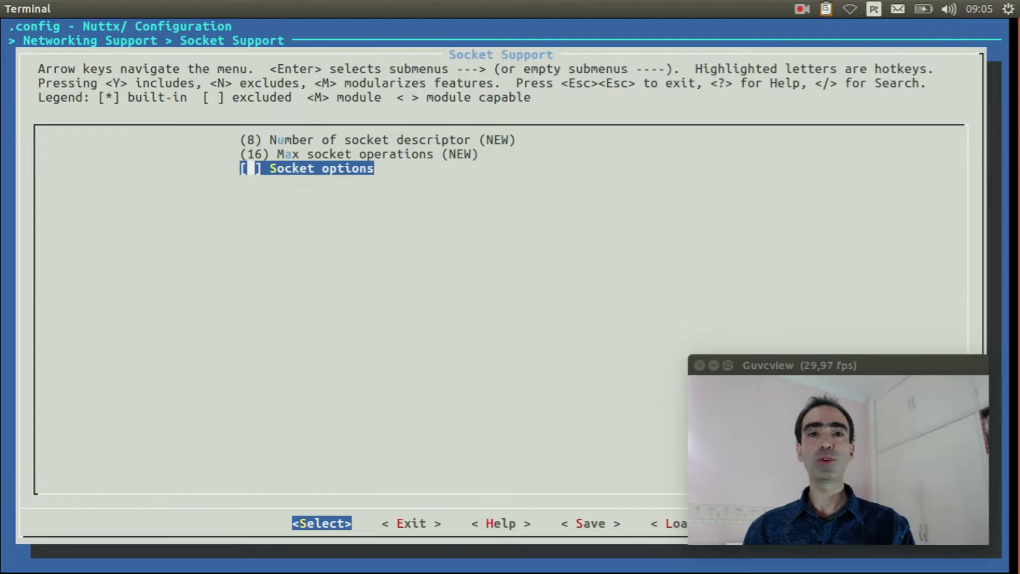
{"action": "key", "text": "space"}
{"action": "key", "text": "Right"}
{"action": "key", "text": "Return"}
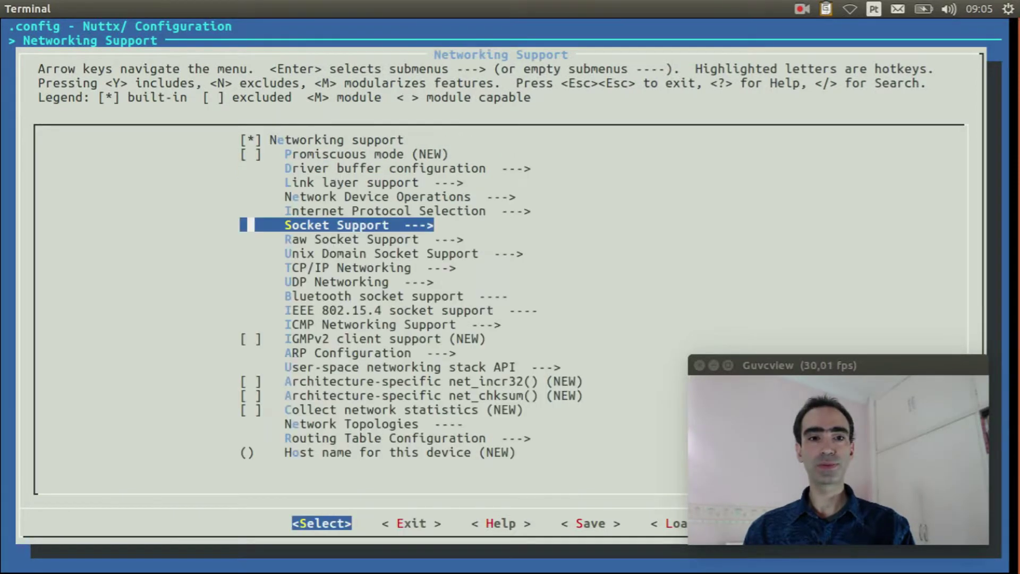
{"action": "key", "text": "Down"}
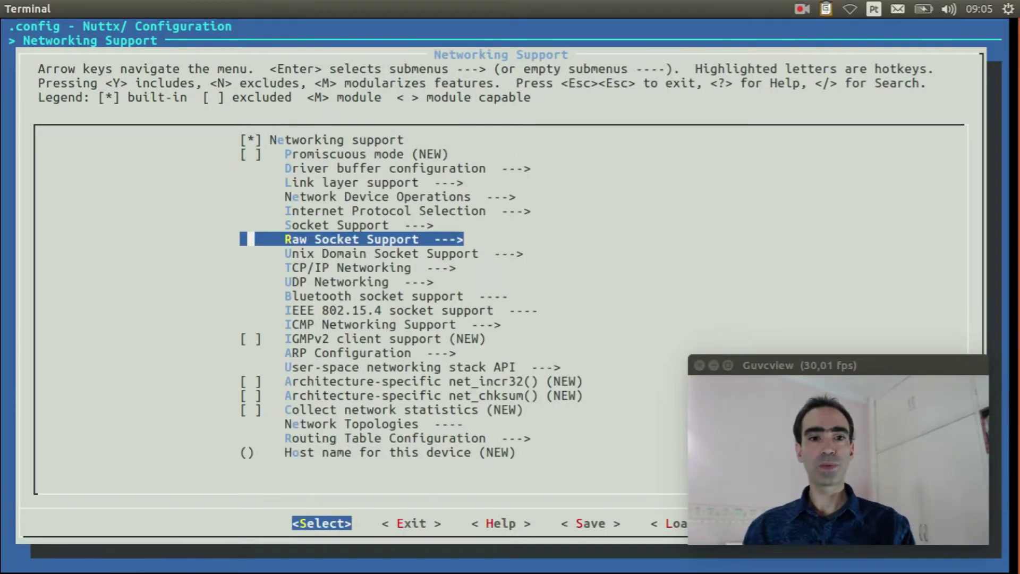
{"action": "key", "text": "Down"}
{"action": "key", "text": "Down"}
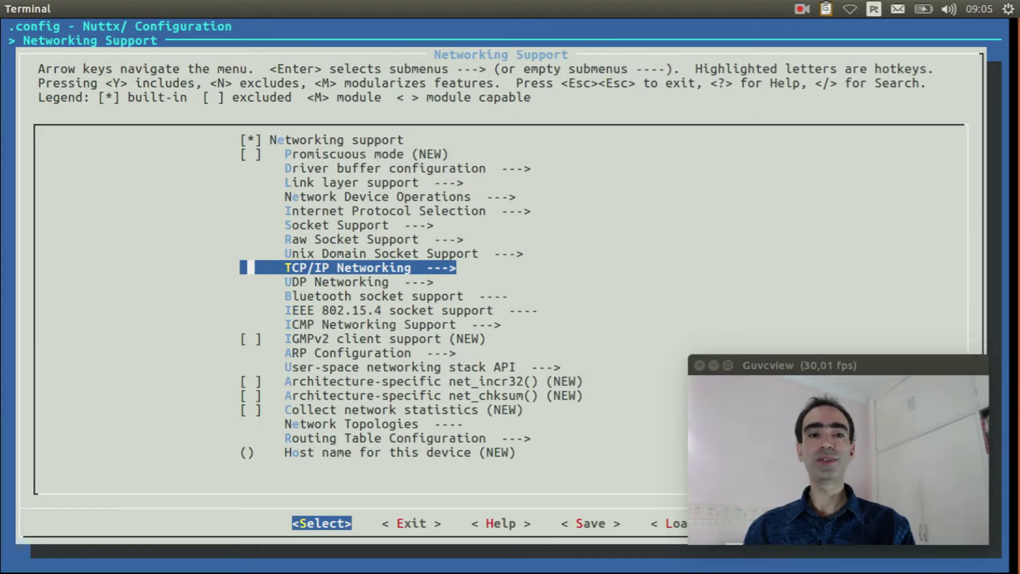
Enable TCP/IP networking with TCP/IP write buffering.
{"action": "key", "text": "Return"}
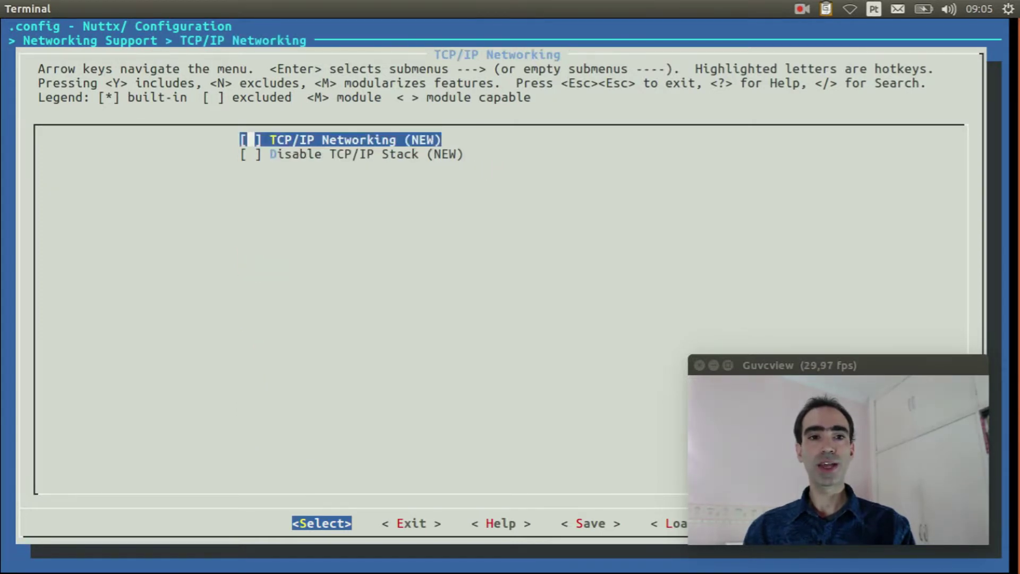
{"action": "key", "text": "space"}
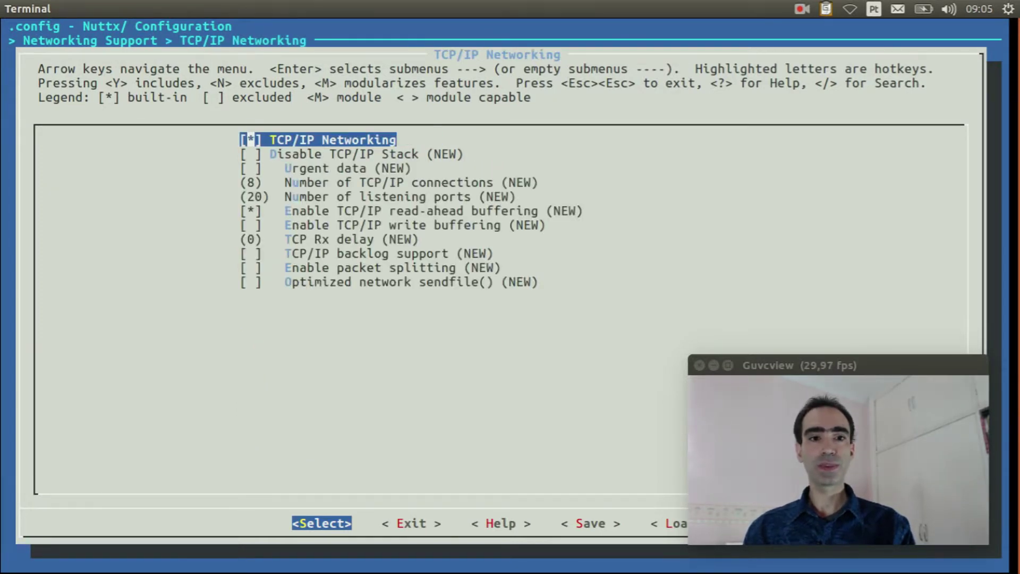
{"action": "key", "text": "Down"}
{"action": "key", "text": "Down"}
{"action": "key", "text": "Down"}
{"action": "key", "text": "Down"}
{"action": "key", "text": "Down"}
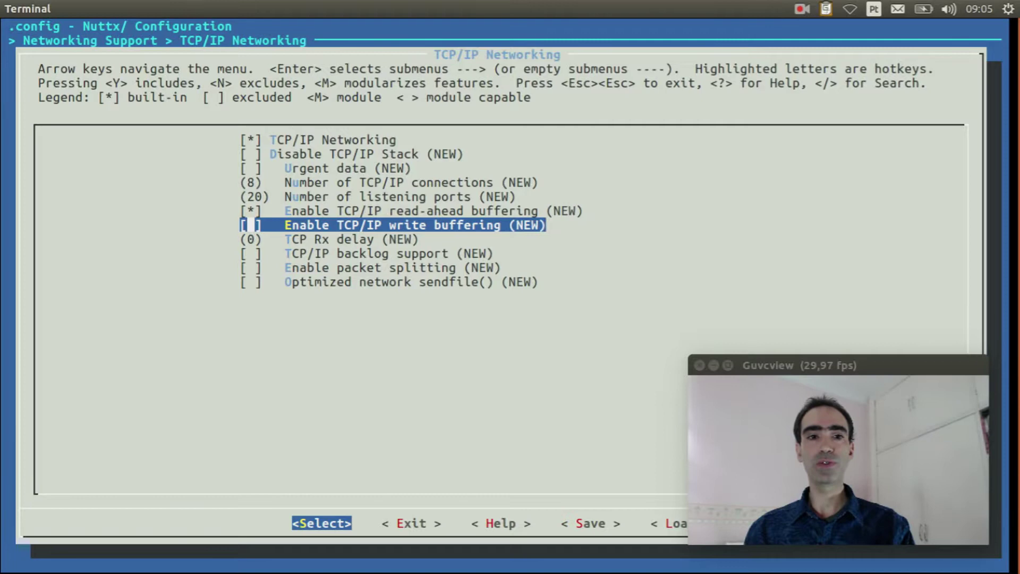
{"action": "key", "text": "space"}
{"action": "key", "text": "Right"}
{"action": "key", "text": "Return"}
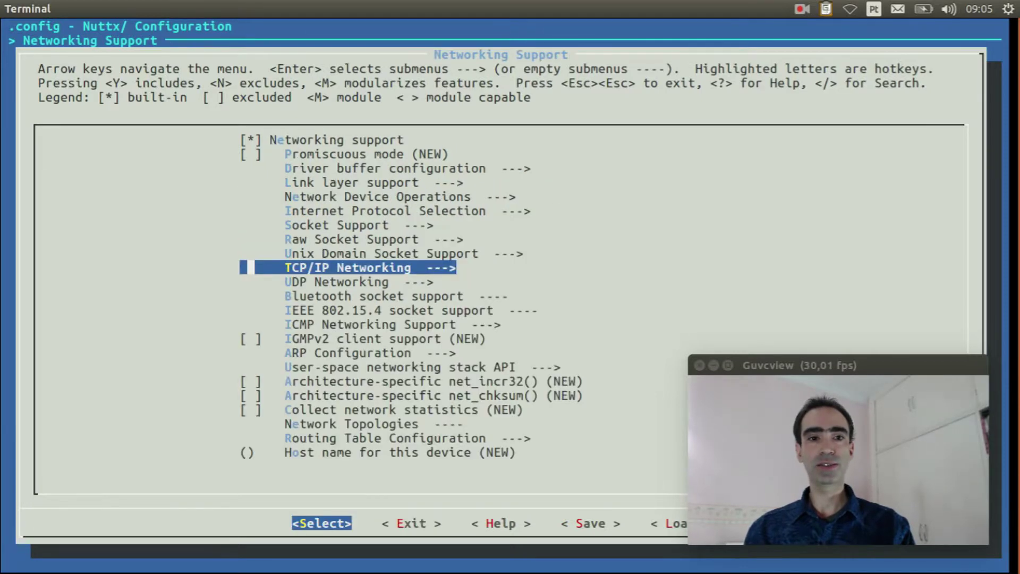
Enable UDP networking with UDP broadcast Rx support.
{"action": "key", "text": "Down"}
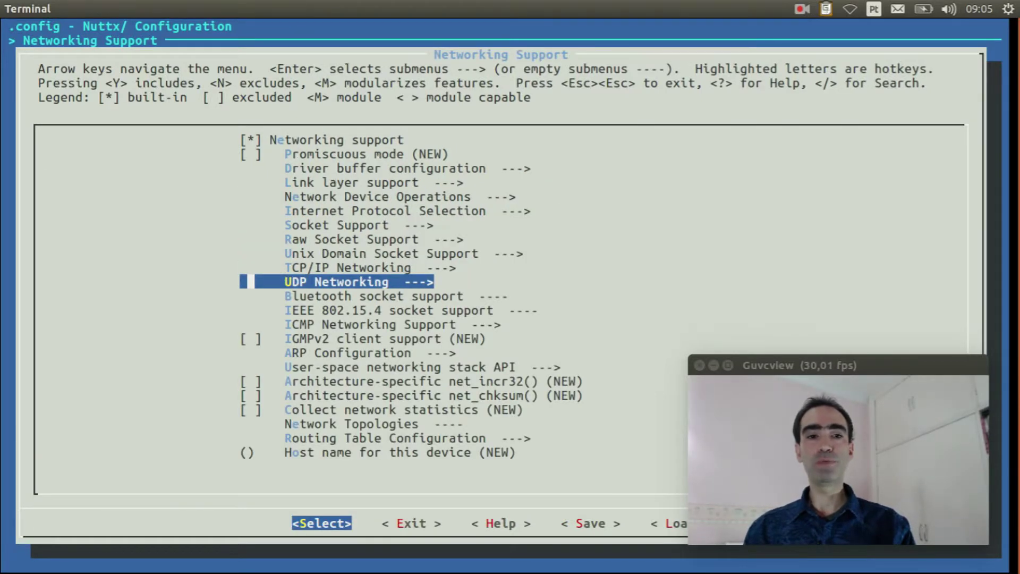
{"action": "key", "text": "Return"}
{"action": "key", "text": "space"}
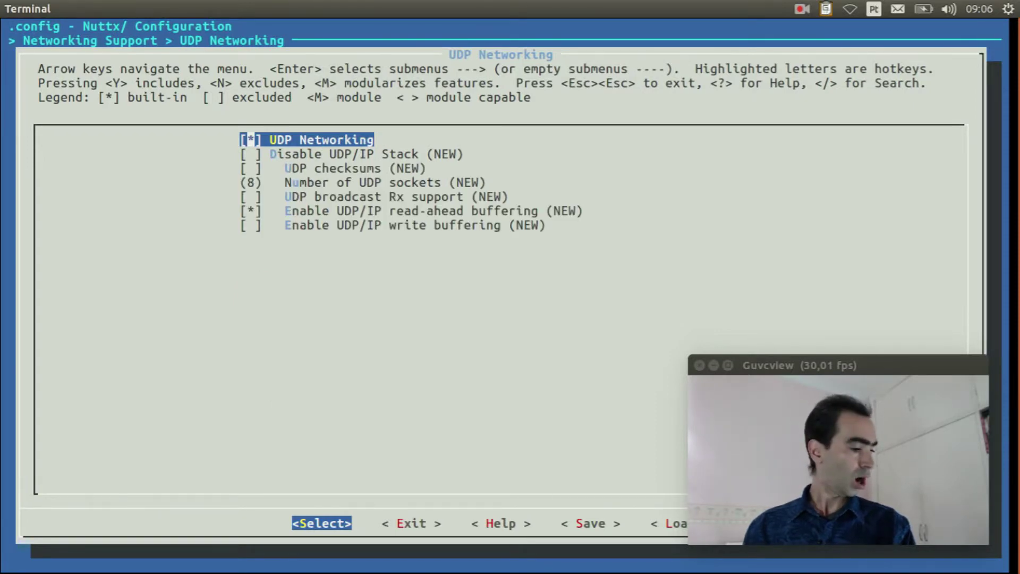
{"action": "key", "text": "Down"}
{"action": "key", "text": "Down"}
{"action": "key", "text": "Down"}
{"action": "key", "text": "Down"}
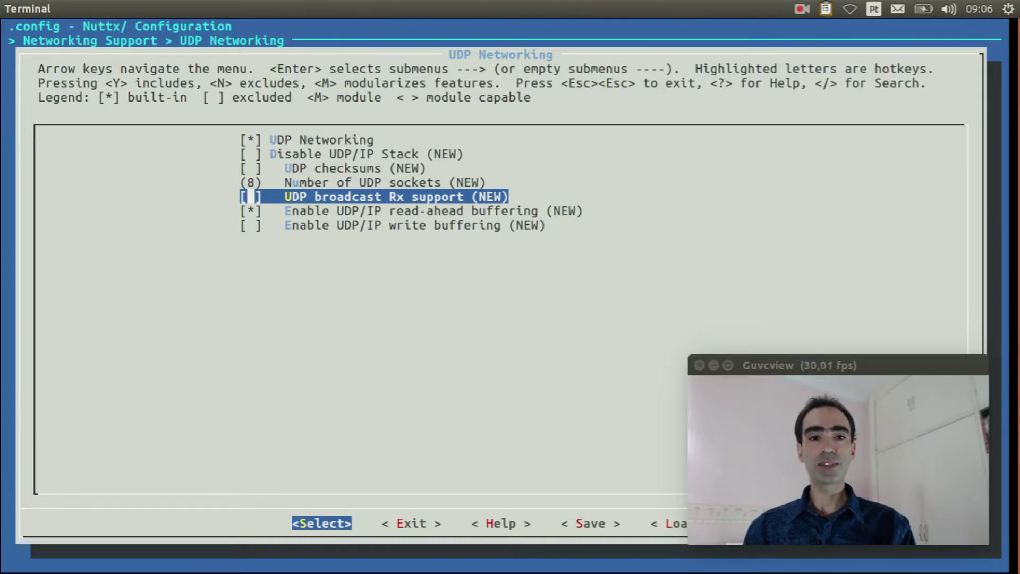
{"action": "key", "text": "space"}
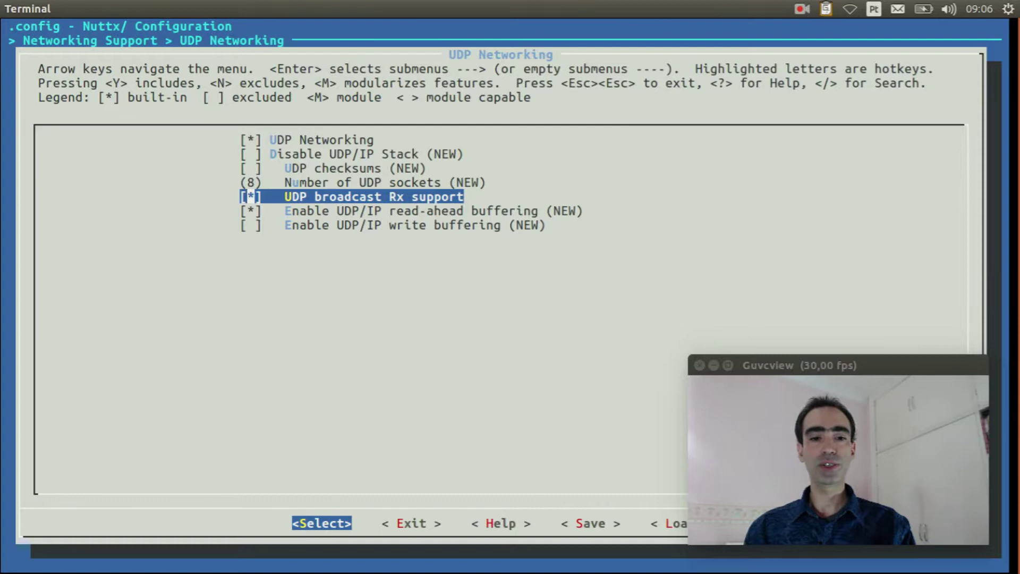
{"action": "key", "text": "Right"}
{"action": "key", "text": "Return"}
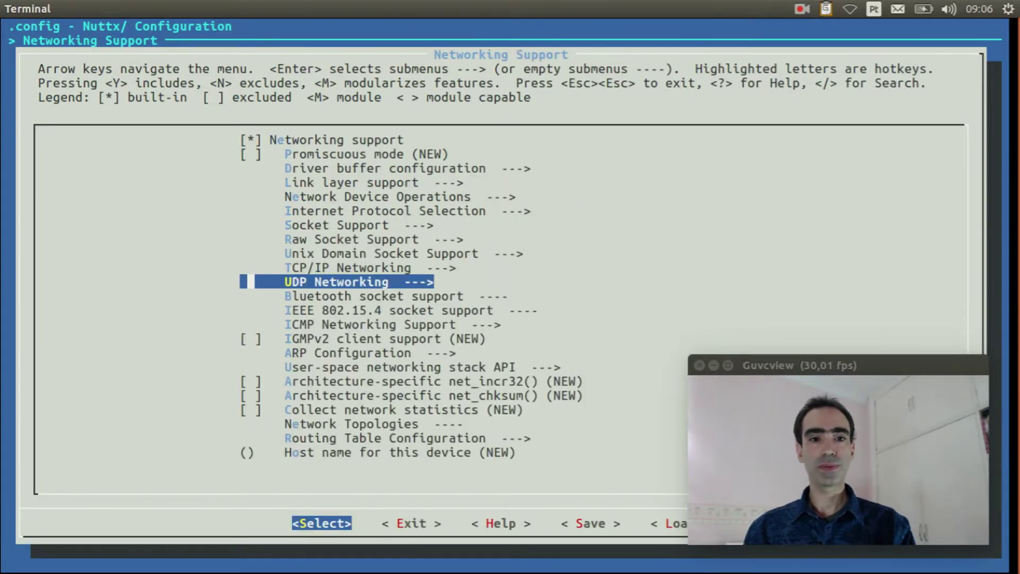
{"action": "key", "text": "Down"}
{"action": "key", "text": "Down"}
{"action": "key", "text": "Down"}
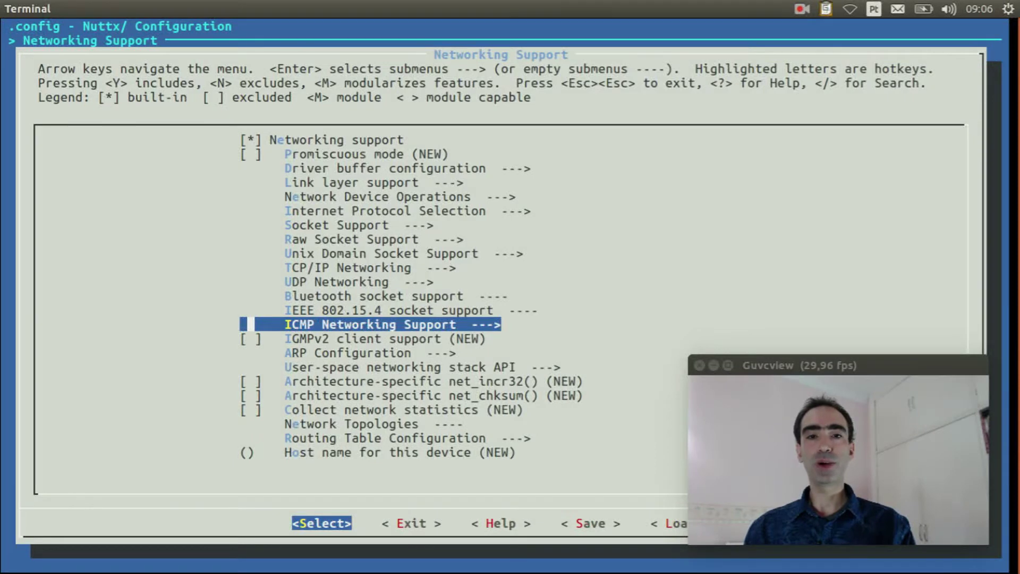
Enable ICMP networking under ICMP Networking Support.
{"action": "key", "text": "Return"}
{"action": "key", "text": "space"}
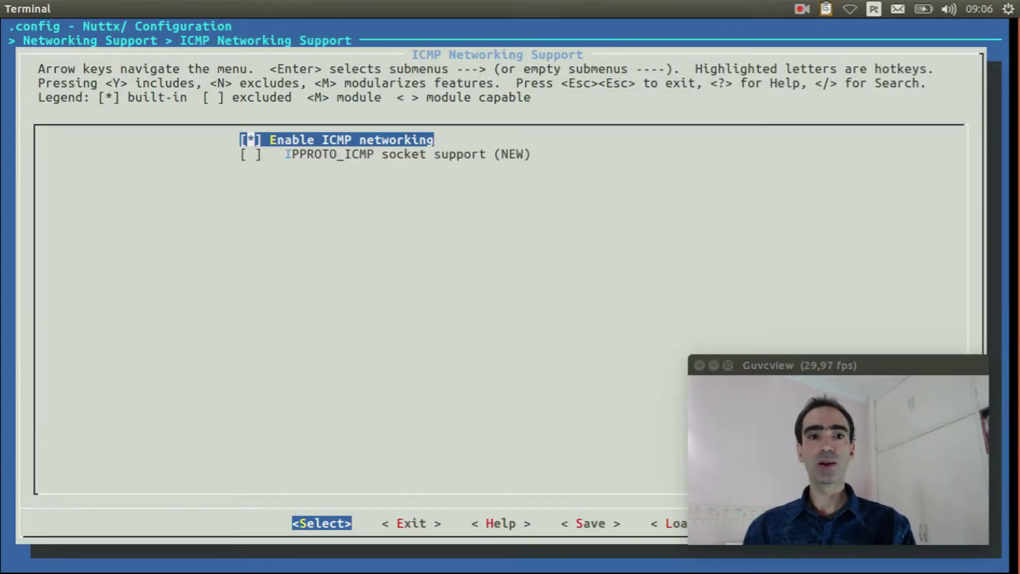
{"action": "key", "text": "Right"}
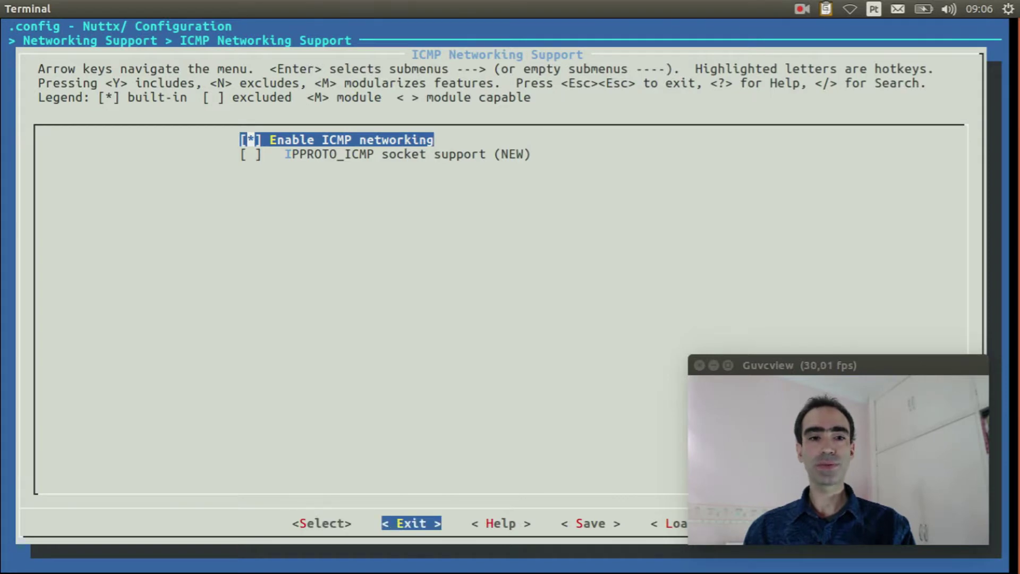
{"action": "key", "text": "Return"}
Enable ARP send under ARP Configuration.
{"action": "key", "text": "Down"}
{"action": "key", "text": "Down"}
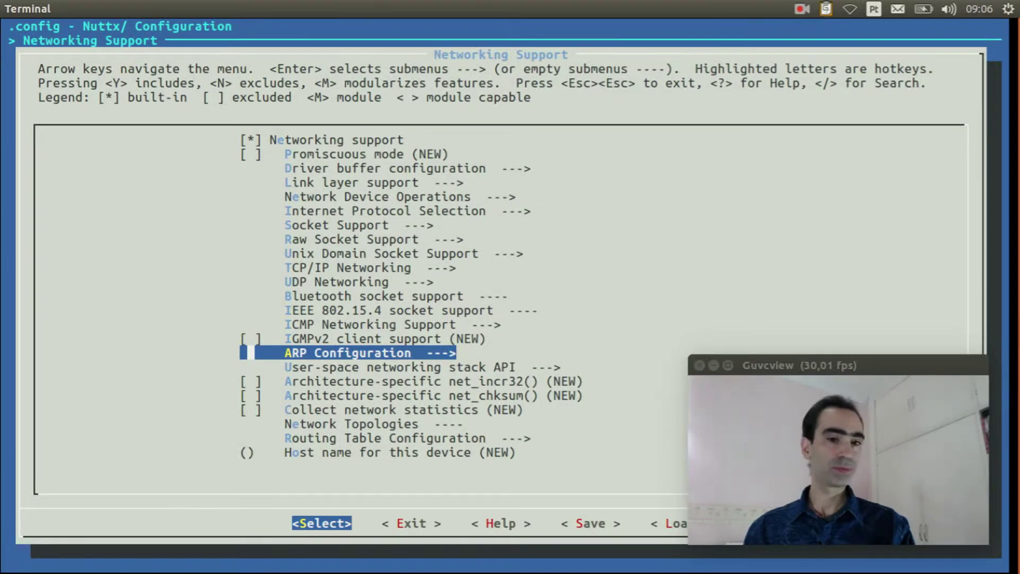
{"action": "key", "text": "Return"}
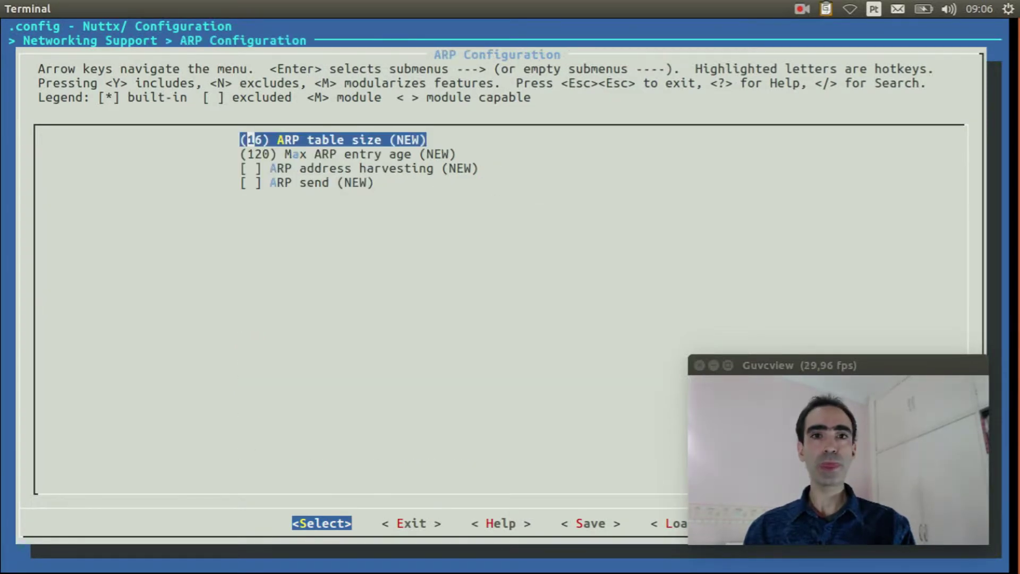
{"action": "key", "text": "Down"}
{"action": "key", "text": "Down"}
{"action": "key", "text": "Down"}
{"action": "key", "text": "y"}
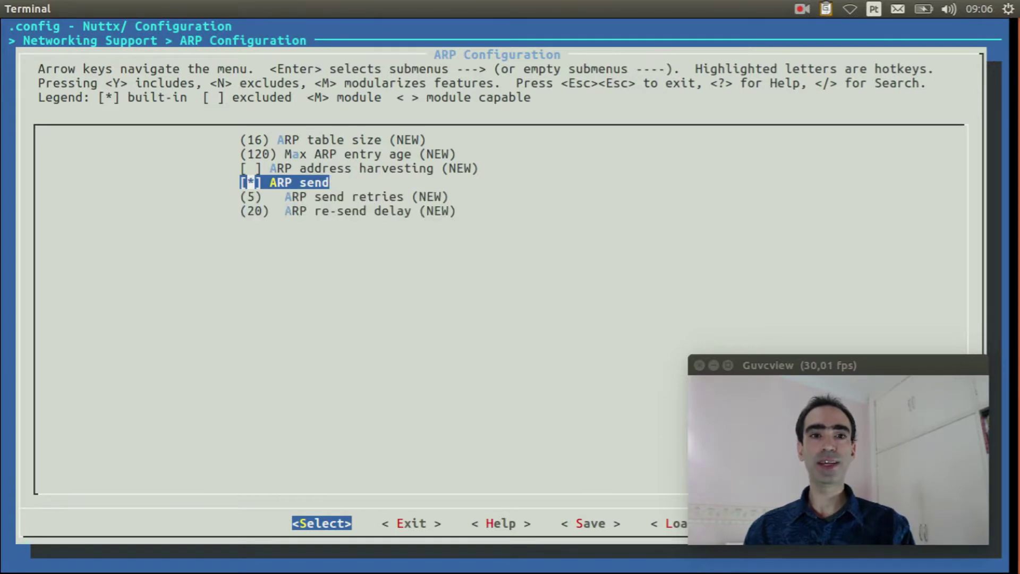
{"action": "key", "text": "Right"}
{"action": "key", "text": "Return"}
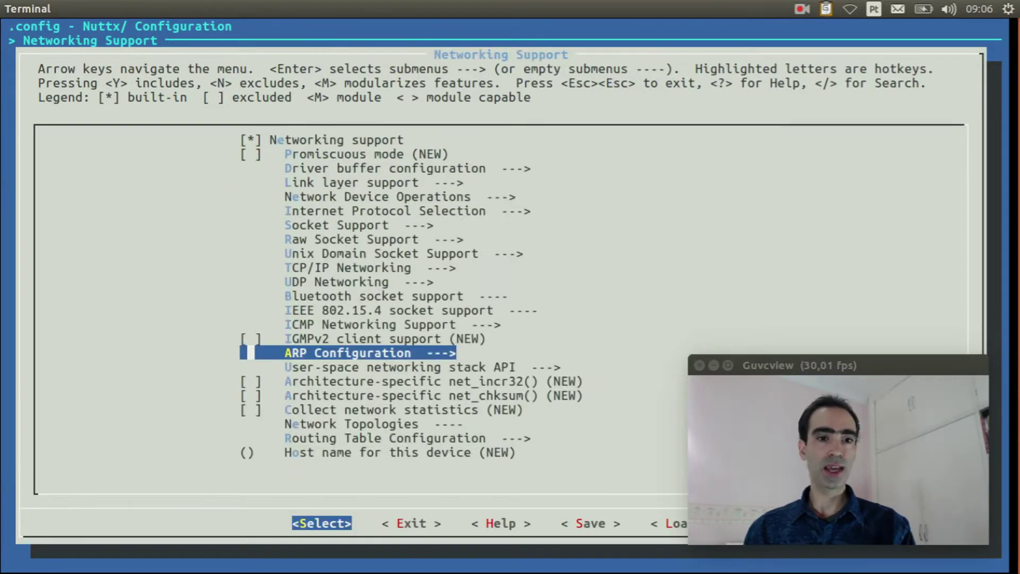
Enable Collect network statistics and leave Networking Support.
{"action": "key", "text": "Down"}
{"action": "key", "text": "Down"}
{"action": "key", "text": "Down"}
{"action": "key", "text": "Down"}
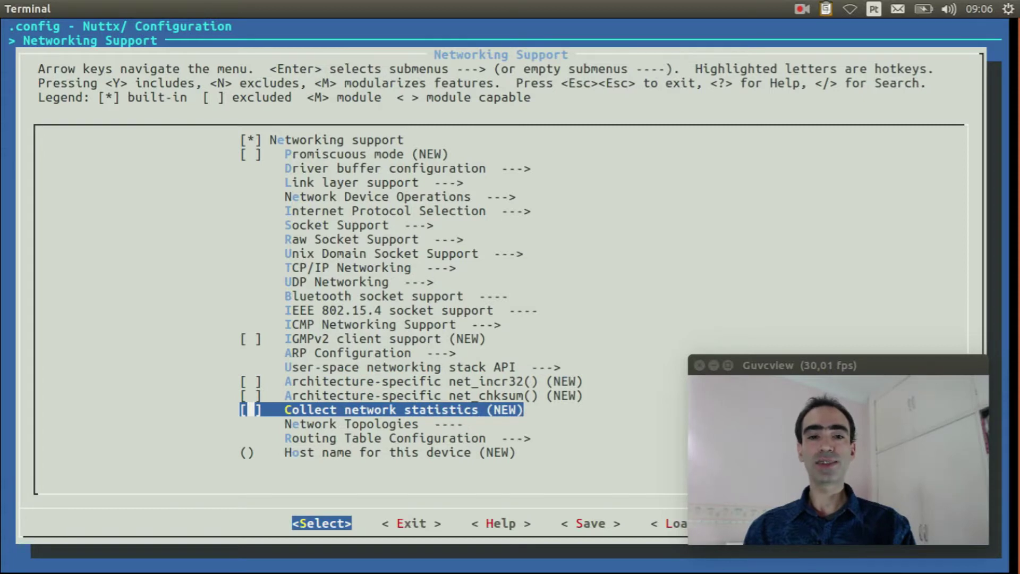
{"action": "key", "text": "y"}
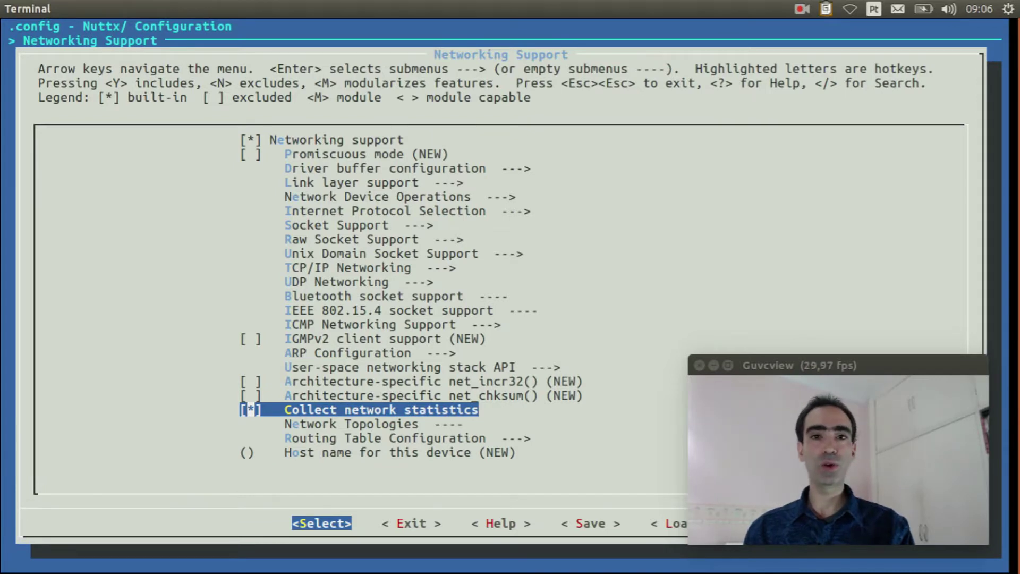
{"action": "key", "text": "Right"}
Enable the Telnet daemon under Application Configuration > Network Utilities.
{"action": "key", "text": "Return"}
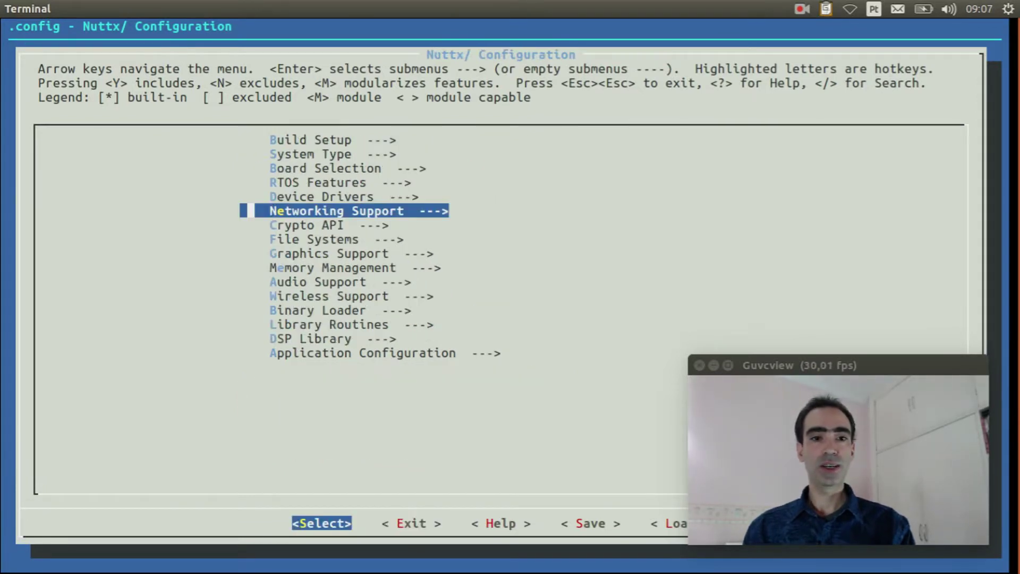
{"action": "key", "text": "Down"}
{"action": "key", "text": "Down"}
{"action": "key", "text": "Down"}
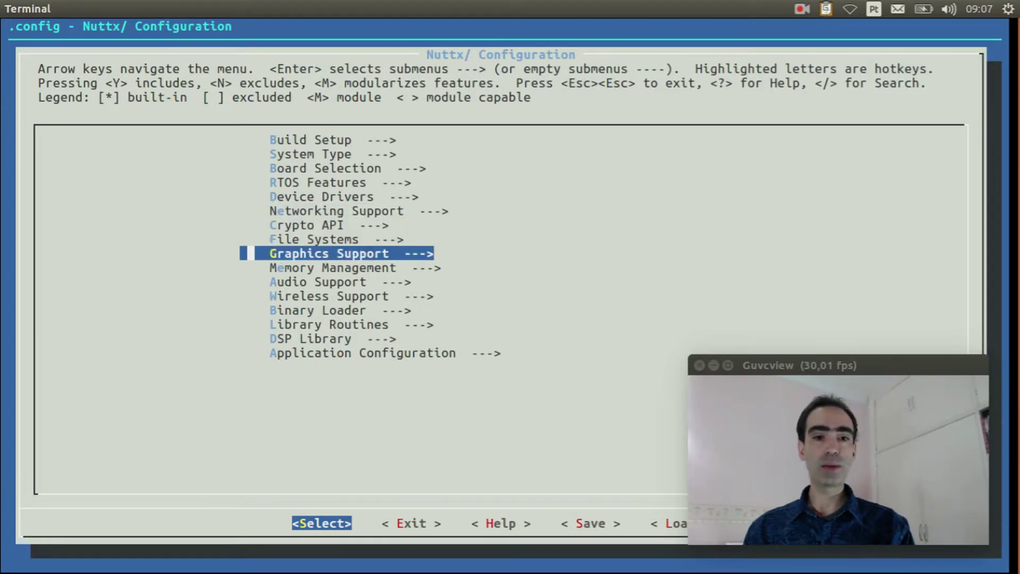
{"action": "key", "text": "Down"}
{"action": "key", "text": "Down"}
{"action": "key", "text": "Down"}
{"action": "key", "text": "Down"}
{"action": "key", "text": "Down"}
{"action": "key", "text": "Down"}
{"action": "key", "text": "Down"}
{"action": "key", "text": "Return"}
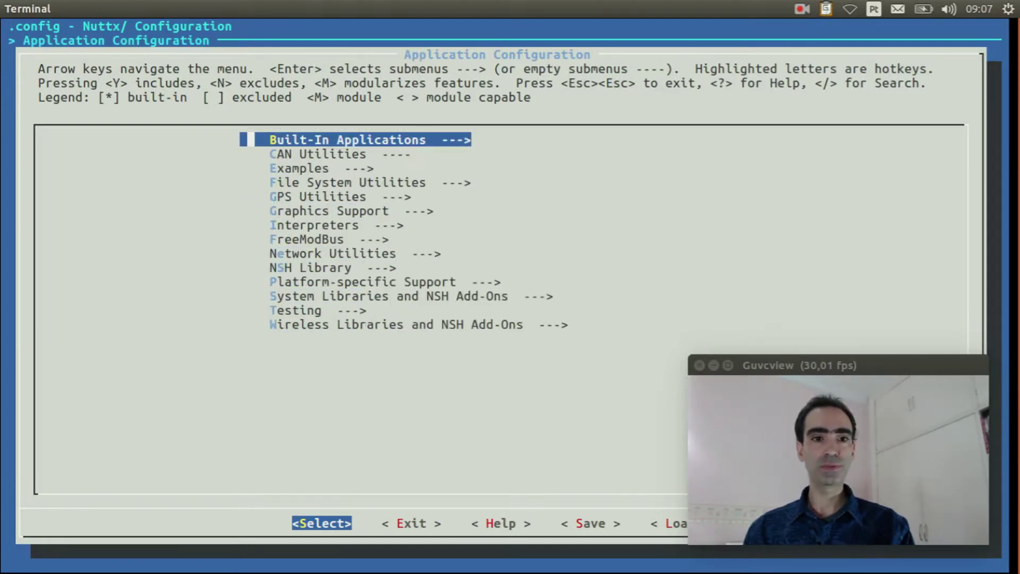
{"action": "key", "text": "Down"}
{"action": "key", "text": "Down"}
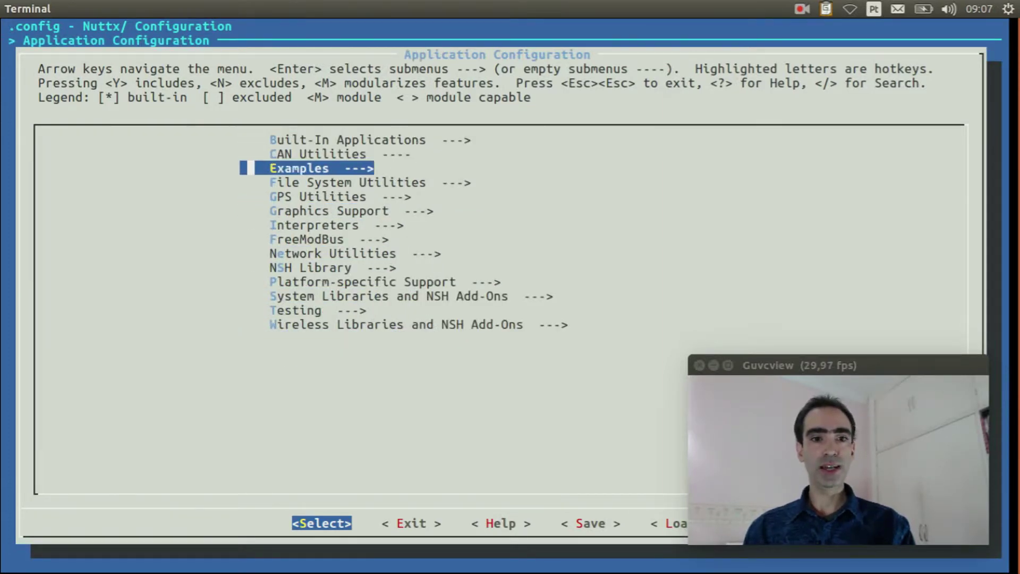
{"action": "key", "text": "Down"}
{"action": "key", "text": "Down"}
{"action": "key", "text": "Down"}
{"action": "key", "text": "Down"}
{"action": "key", "text": "Down"}
{"action": "key", "text": "Down"}
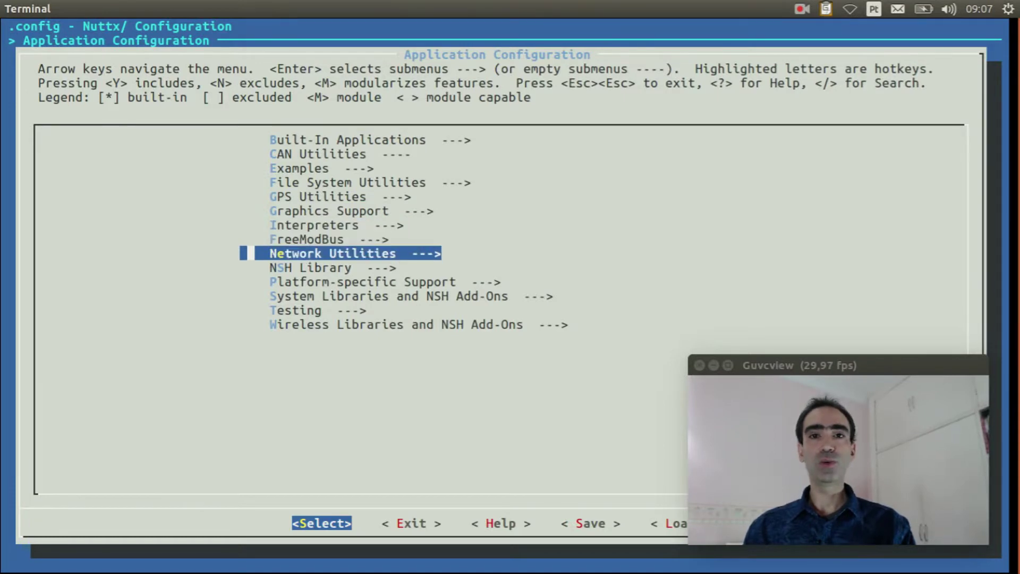
{"action": "key", "text": "Return"}
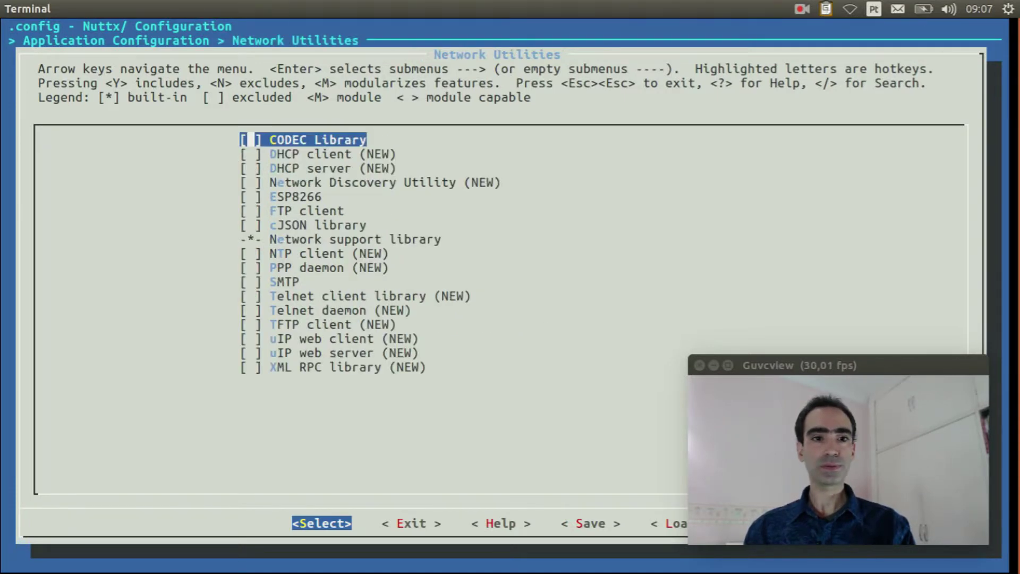
{"action": "key", "text": "Down"}
{"action": "key", "text": "Down"}
{"action": "key", "text": "Down"}
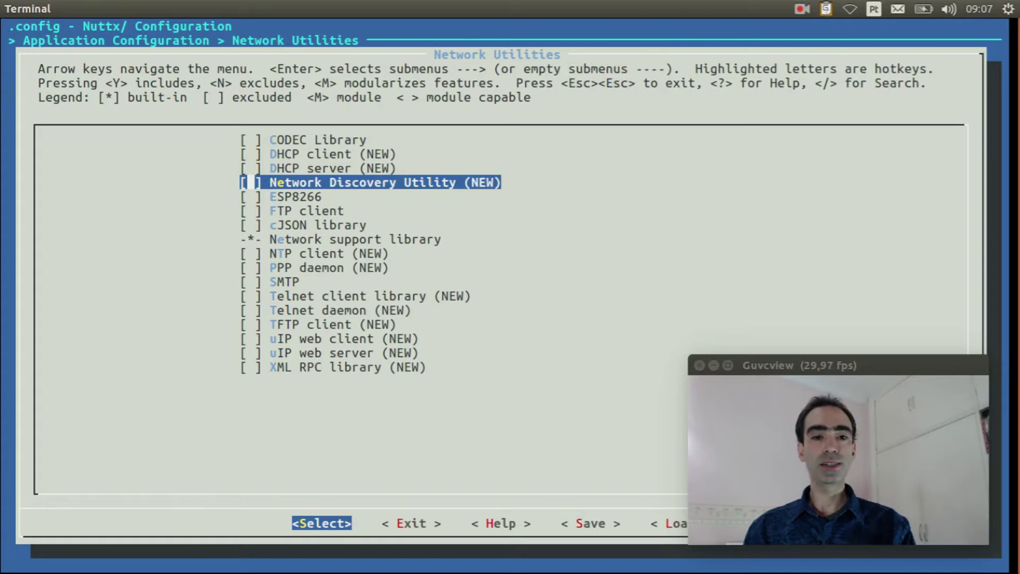
{"action": "key", "text": "Down"}
{"action": "key", "text": "Down"}
{"action": "key", "text": "Down"}
{"action": "key", "text": "Down"}
{"action": "key", "text": "Down"}
{"action": "key", "text": "Down"}
{"action": "key", "text": "Down"}
{"action": "key", "text": "Down"}
{"action": "key", "text": "y"}
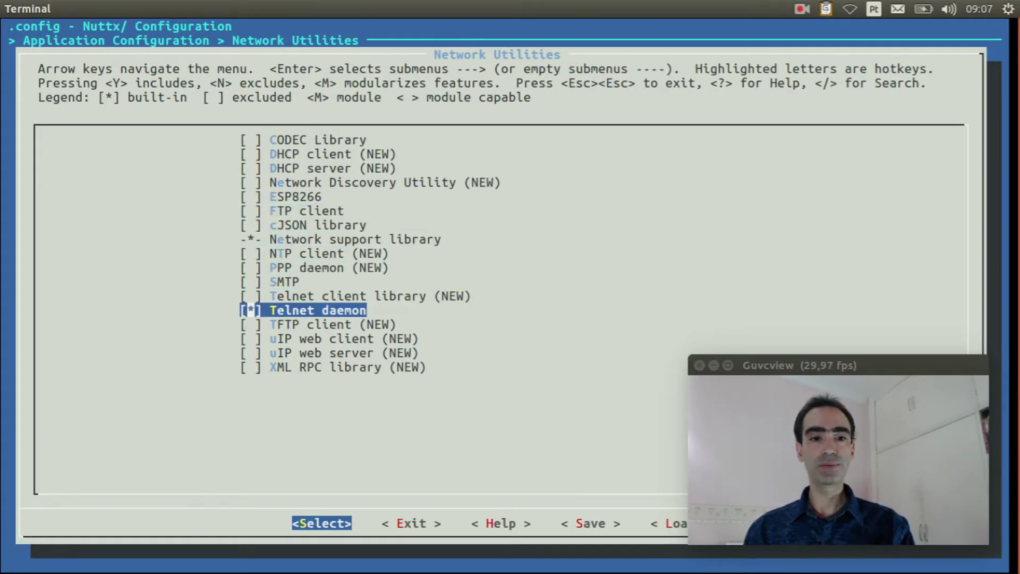
{"action": "key", "text": "Right"}
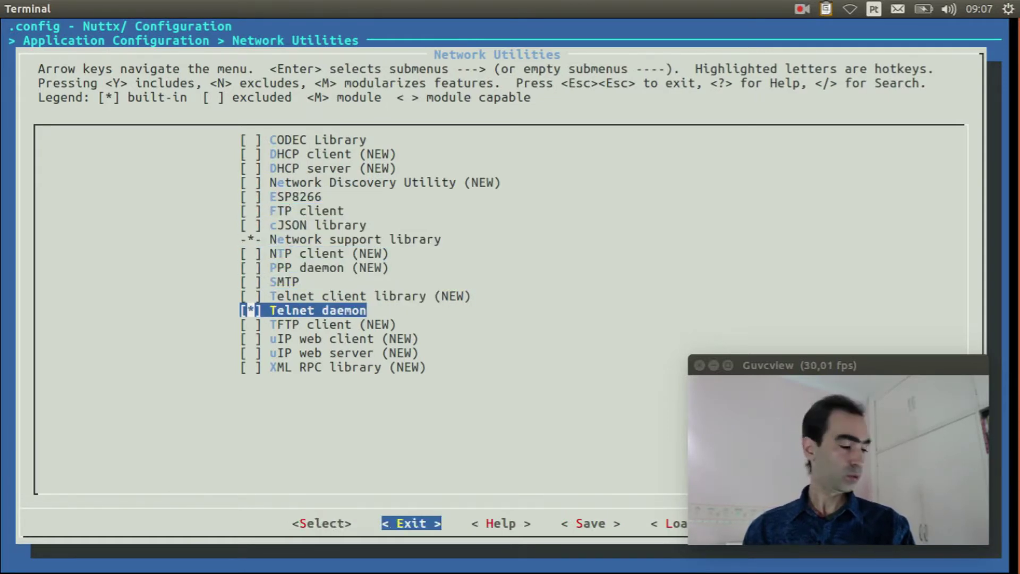
{"action": "key", "text": "Return"}
{"action": "key", "text": "Down"}
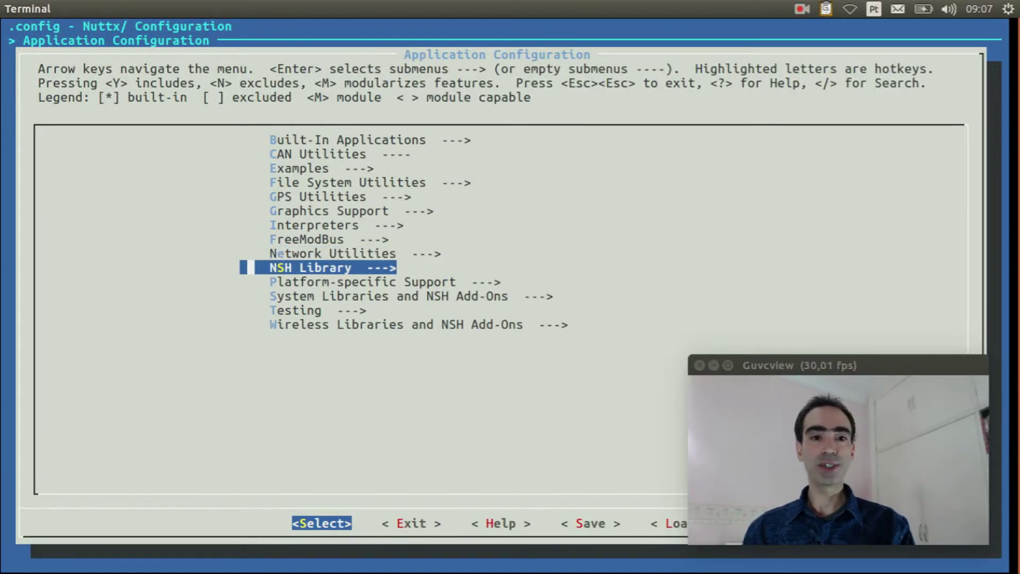
Enable Have architecture-specific initialization in the NSH Library.
{"action": "key", "text": "Return"}
{"action": "key", "text": "Down"}
{"action": "key", "text": "Down"}
{"action": "key", "text": "Down"}
{"action": "key", "text": "Down"}
{"action": "key", "text": "Down"}
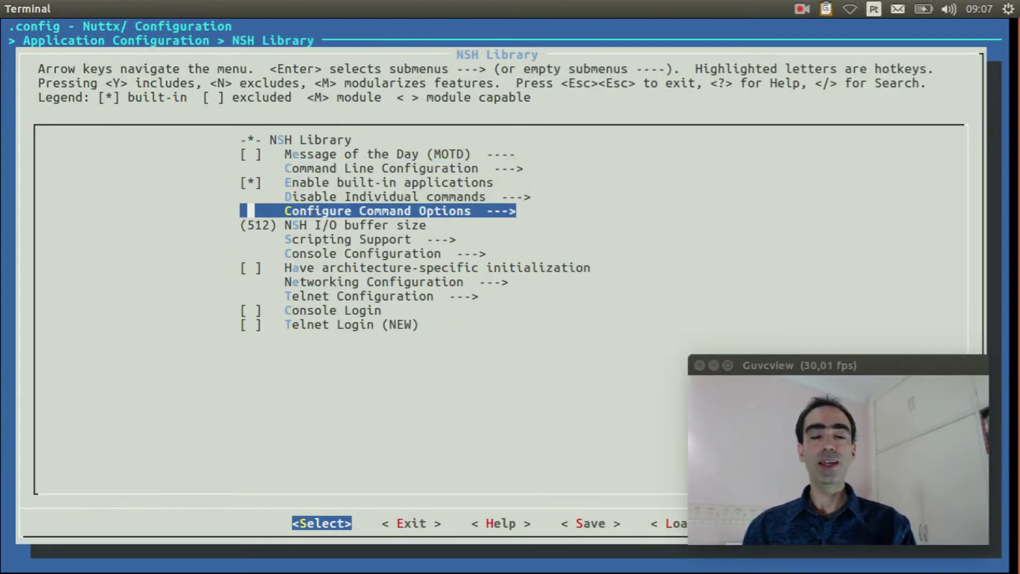
{"action": "key", "text": "Down"}
{"action": "key", "text": "Down"}
{"action": "key", "text": "Down"}
{"action": "key", "text": "Down"}
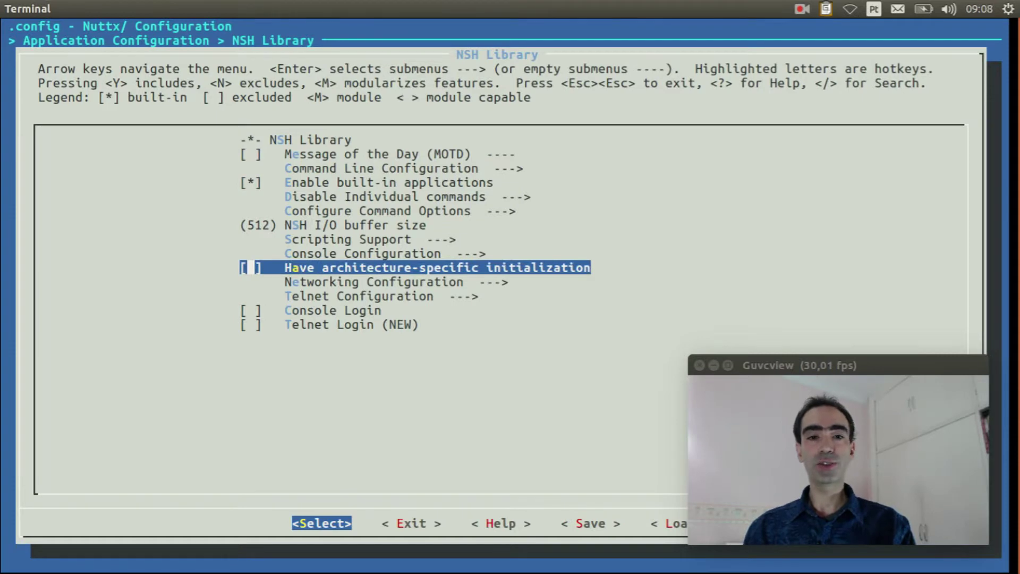
{"action": "key", "text": "space"}
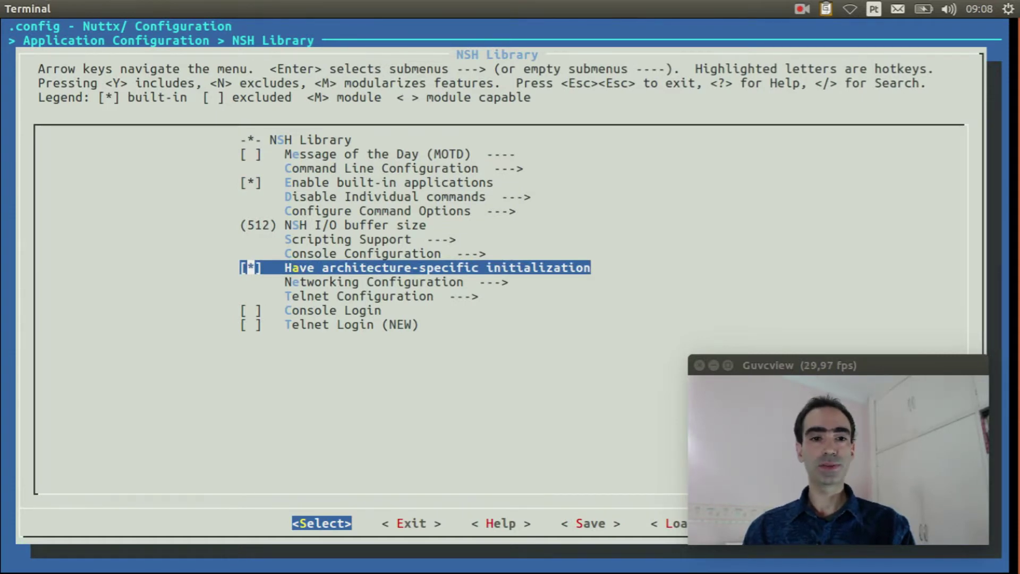
Open the NSH Networking Configuration and select Network initialization thread.
{"action": "key", "text": "Down"}
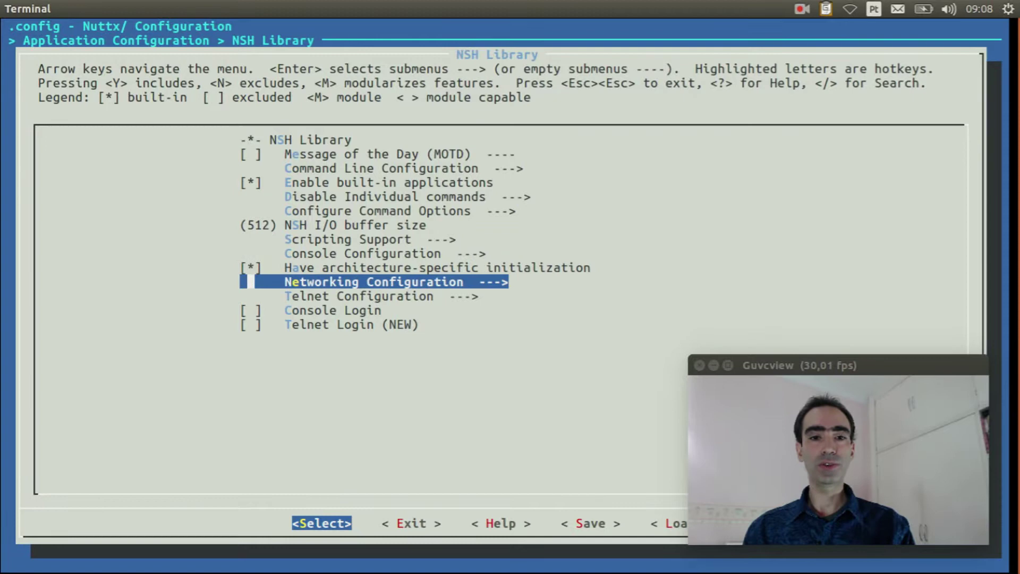
{"action": "key", "text": "Return"}
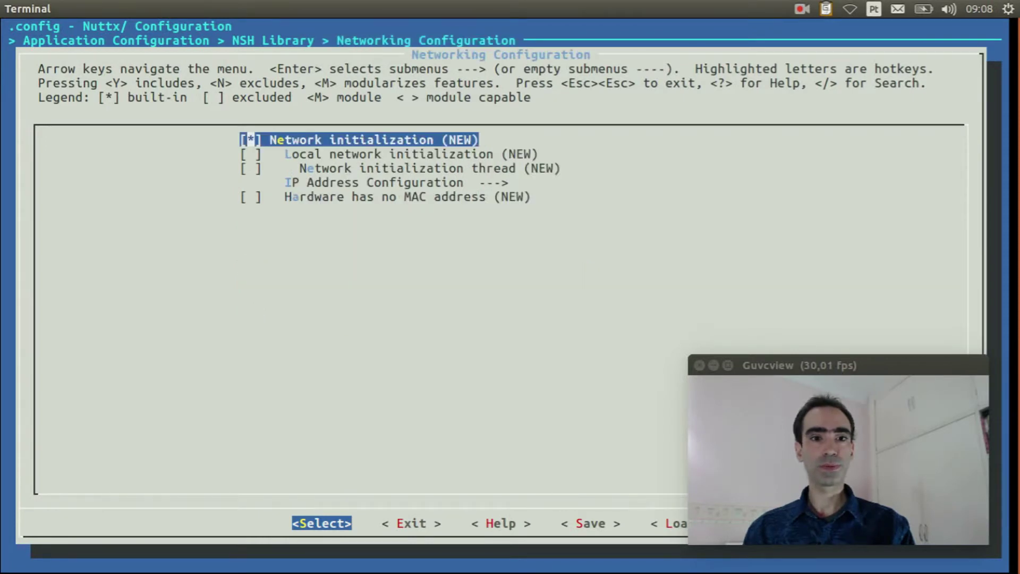
{"action": "key", "text": "Down"}
{"action": "key", "text": "Down"}
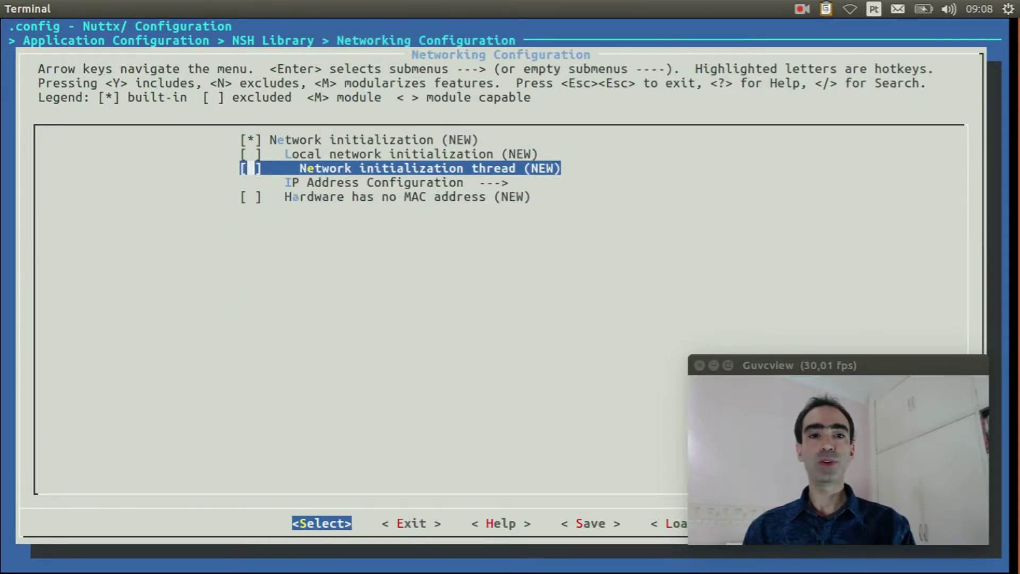
Turn on the network initialization thread and enter IP Address Configuration.
{"action": "key", "text": "y"}
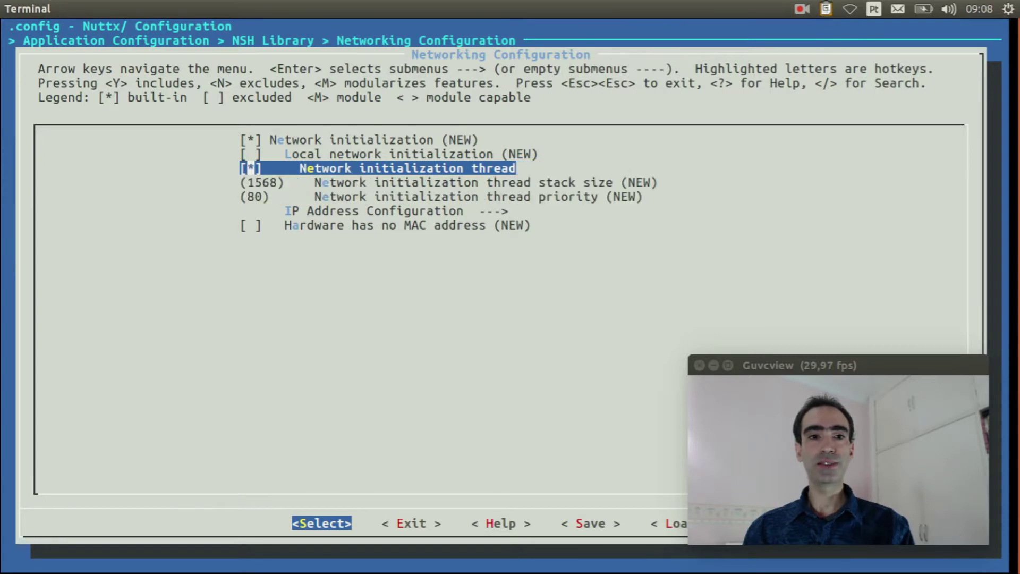
{"action": "key", "text": "Down"}
{"action": "key", "text": "Down"}
{"action": "key", "text": "Down"}
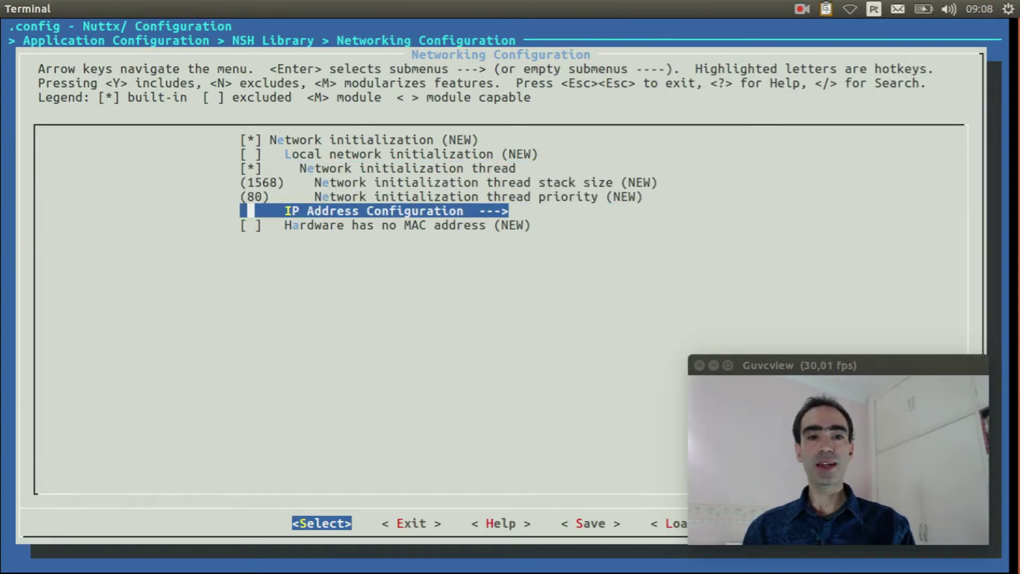
{"action": "key", "text": "Return"}
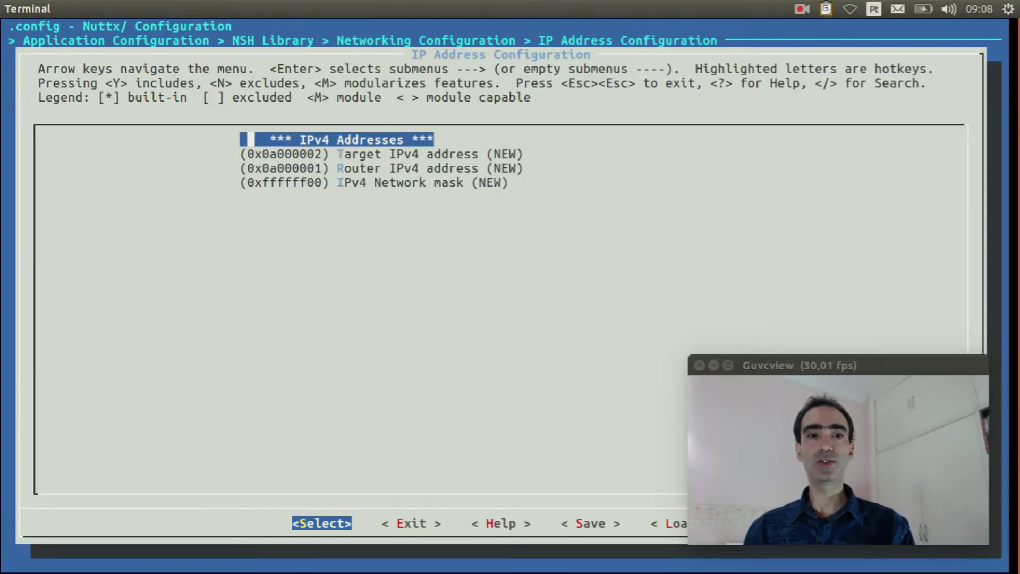
Leave the Target and Router IPv4 addresses at their defaults and exit to Networking Configuration.
{"action": "key", "text": "Down"}
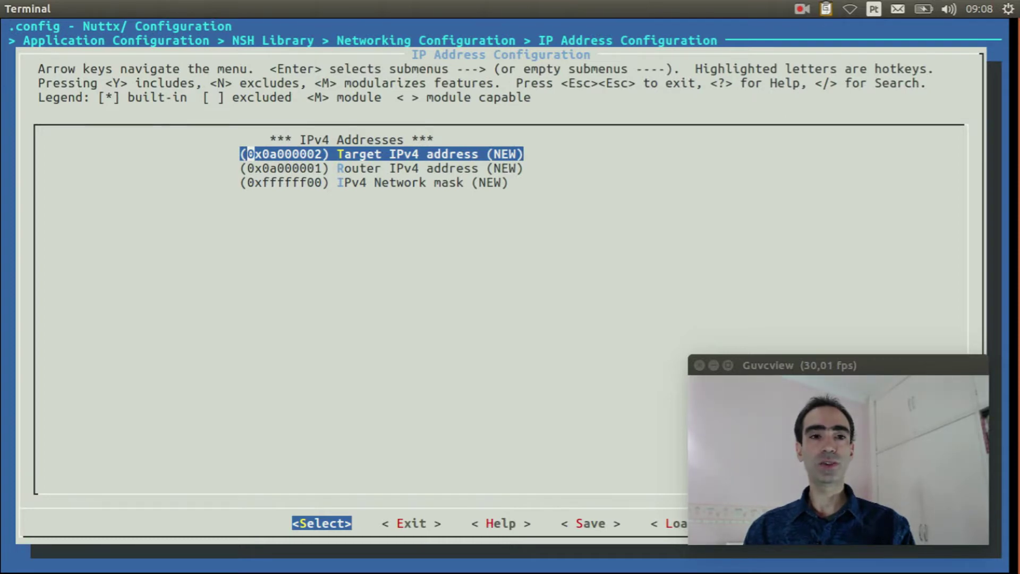
{"action": "key", "text": "Down"}
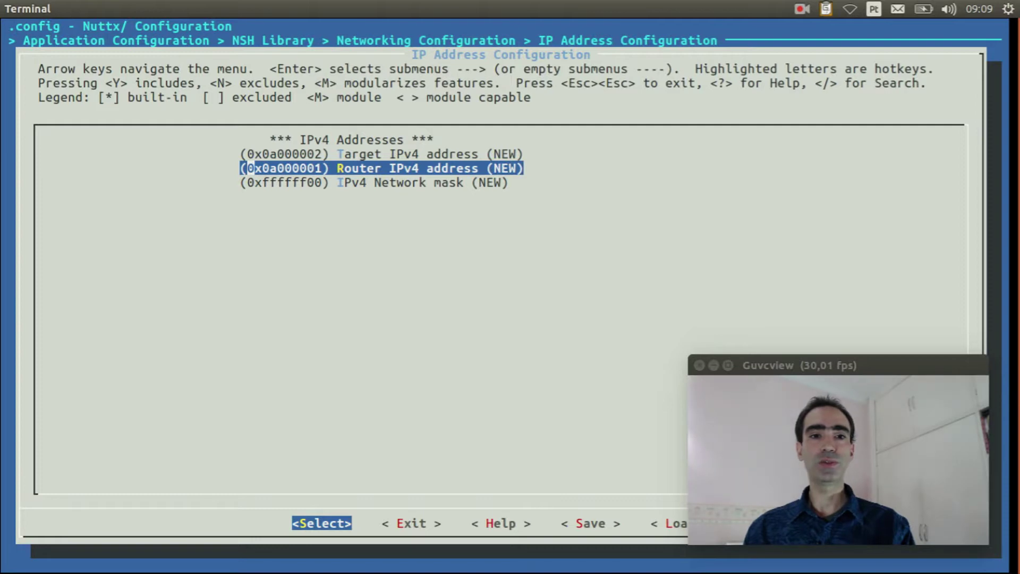
{"action": "key", "text": "Right"}
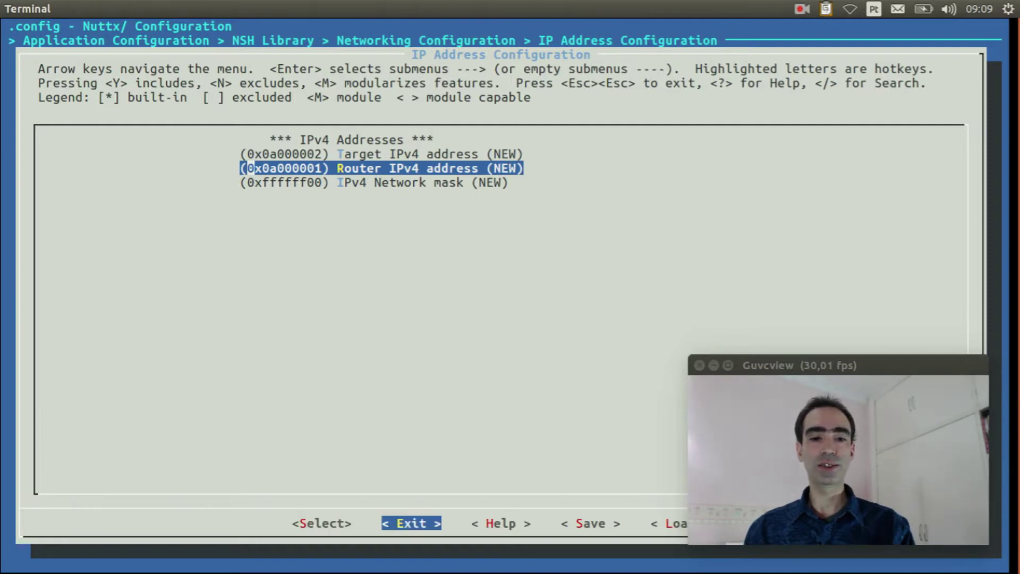
{"action": "key", "text": "Return"}
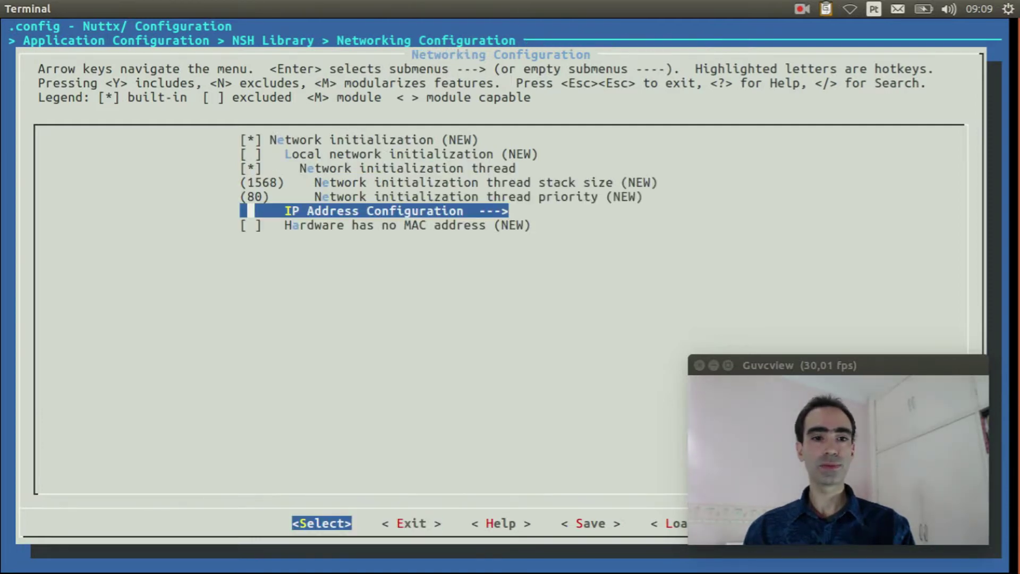
Turn on 'Hardware has no MAC address' with fixed MAC 0x00e0deadbeef, then exit Networking Configuration.
{"action": "key", "text": "Down"}
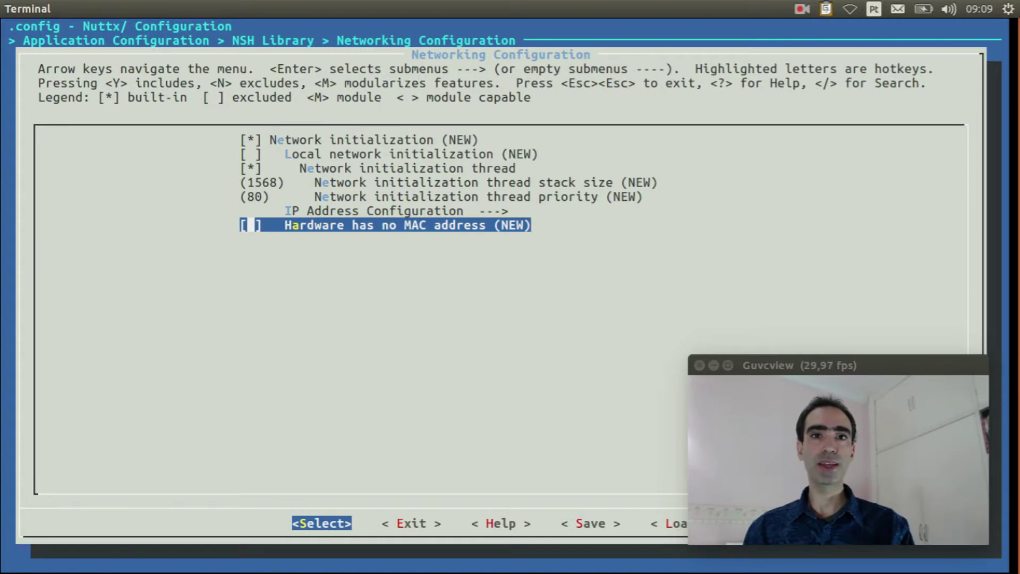
{"action": "key", "text": "y"}
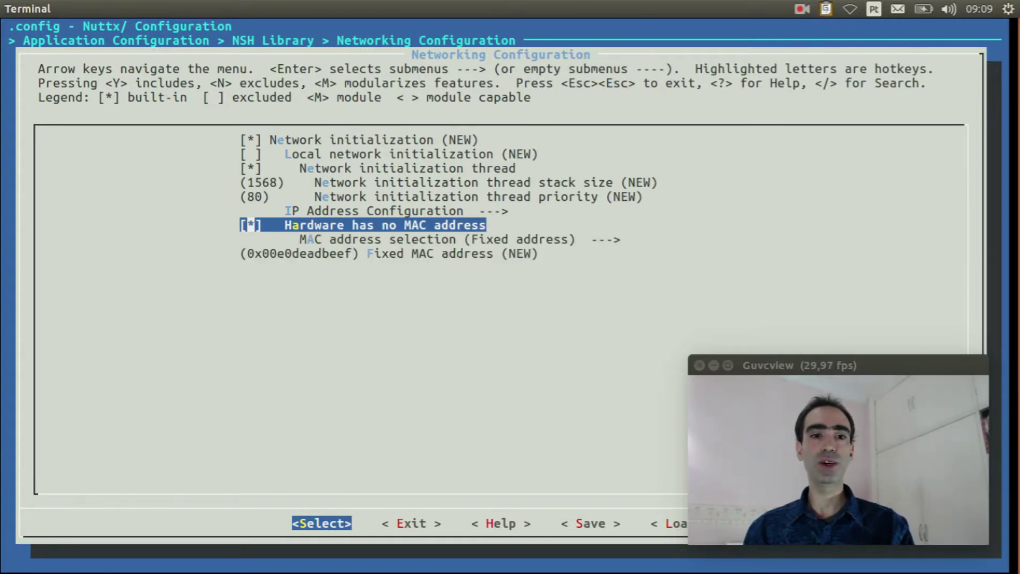
{"action": "key", "text": "Down"}
{"action": "key", "text": "Down"}
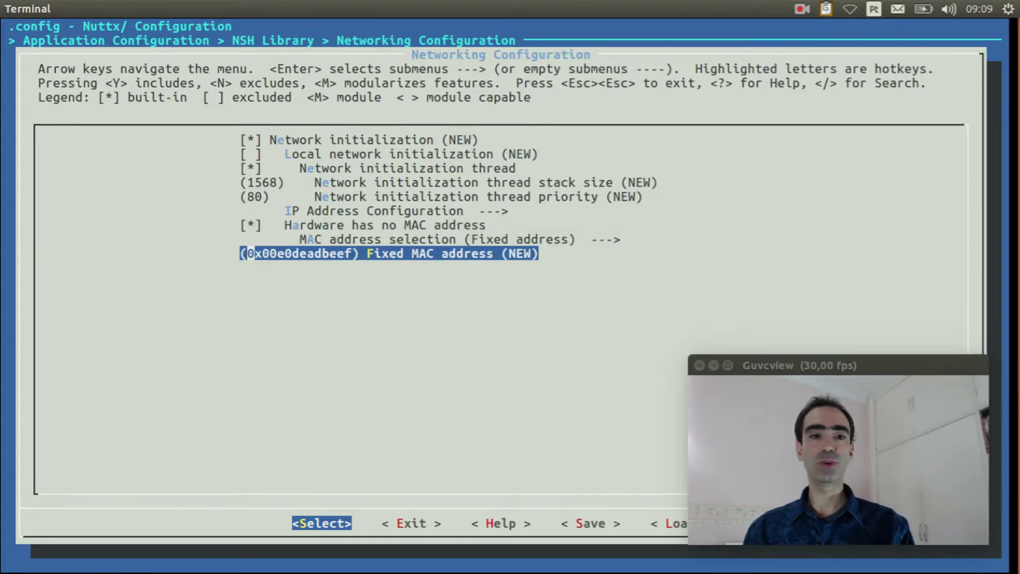
{"action": "key", "text": "Right"}
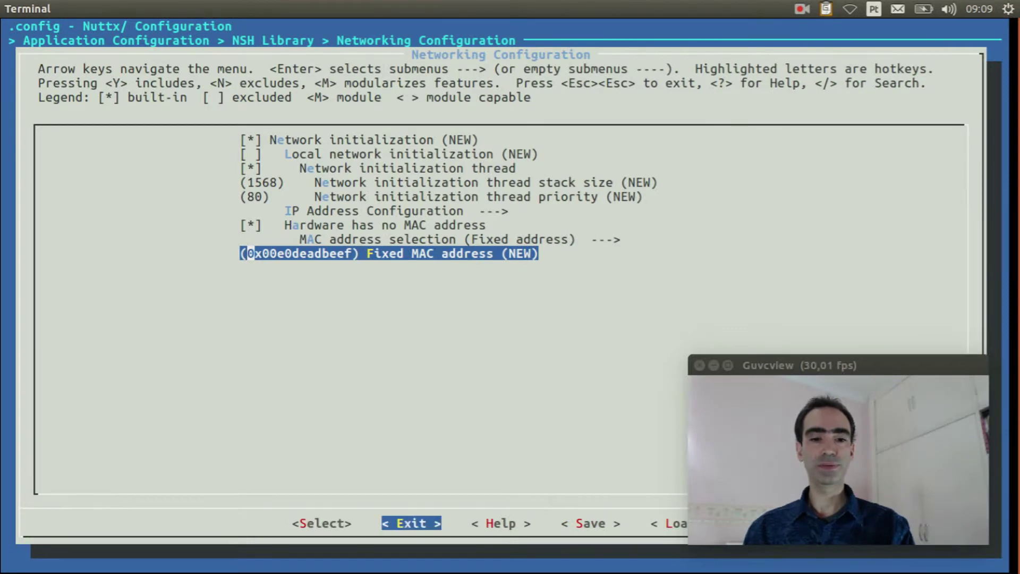
{"action": "key", "text": "Return"}
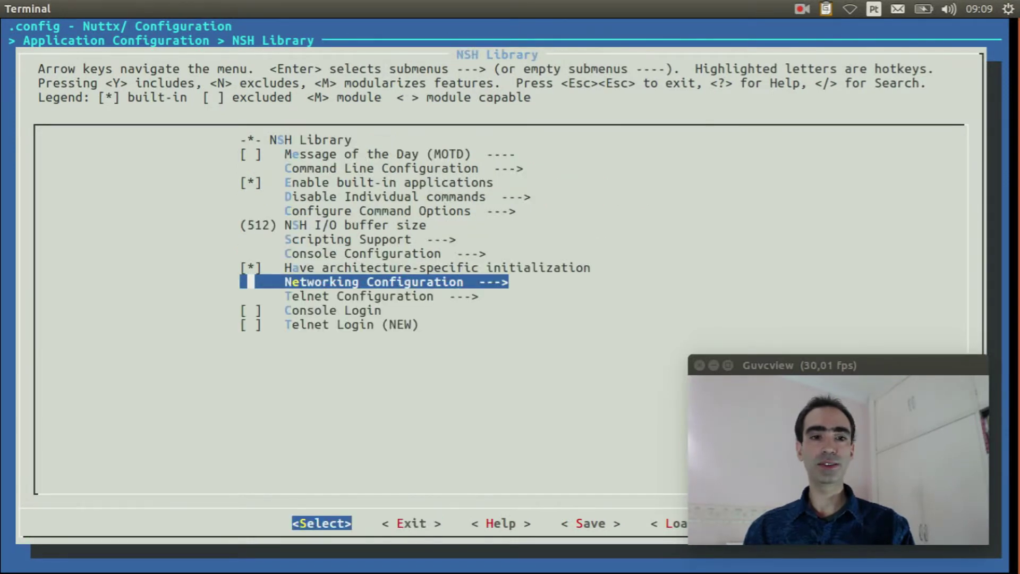
Check in Telnet Configuration that 'Use Telnet console' is enabled.
{"action": "key", "text": "Down"}
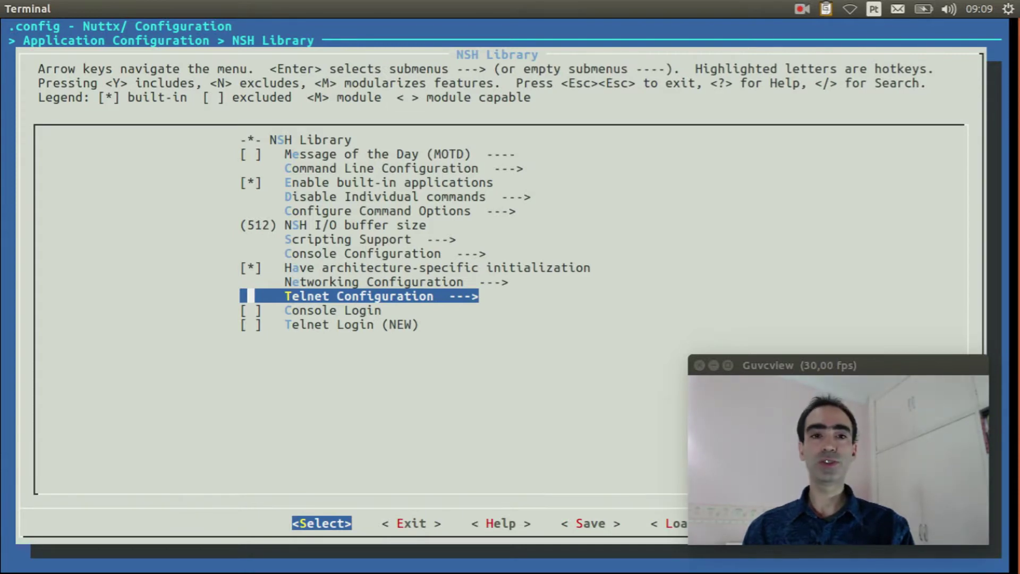
{"action": "key", "text": "Return"}
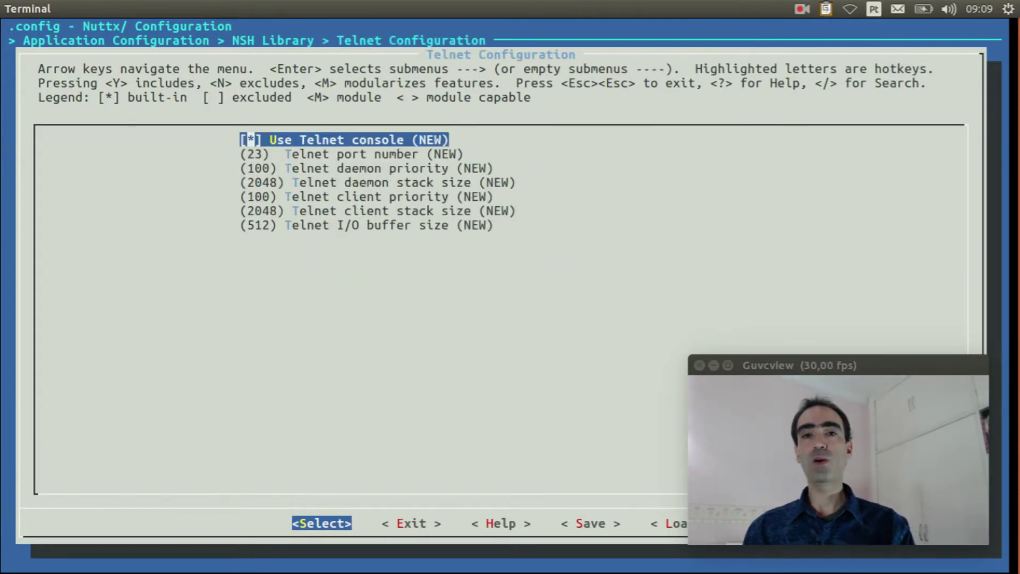
{"action": "key", "text": "Right"}
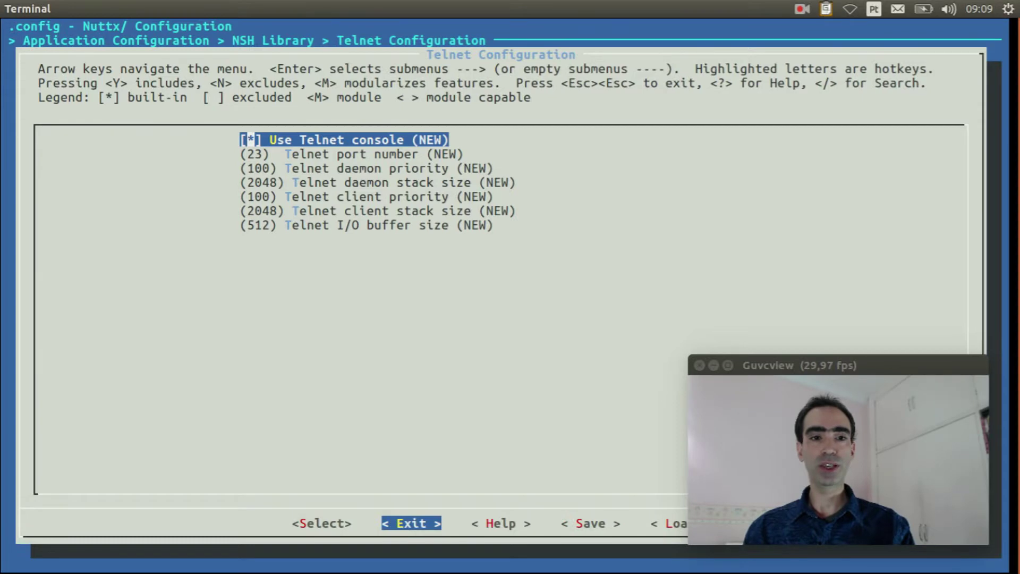
{"action": "key", "text": "Return"}
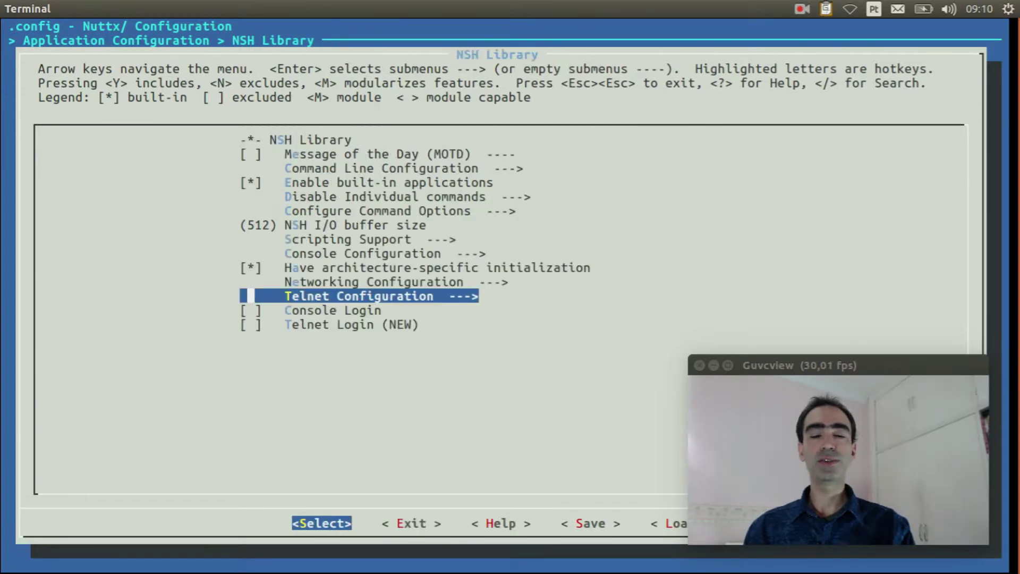
Back out through NSH Library and Application Configuration to the top-level menu.
{"action": "key", "text": "Right"}
{"action": "key", "text": "Return"}
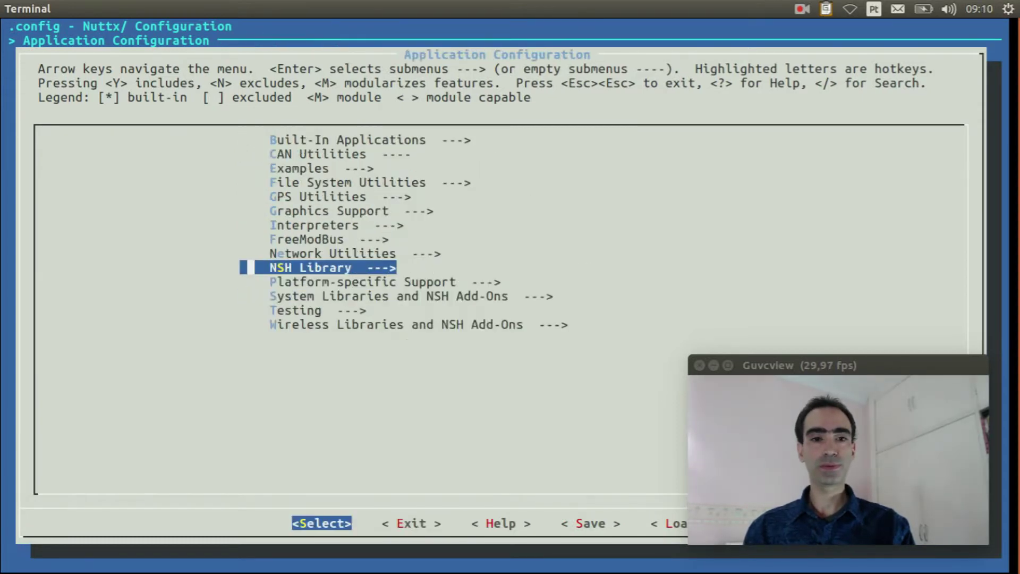
{"action": "key", "text": "Right"}
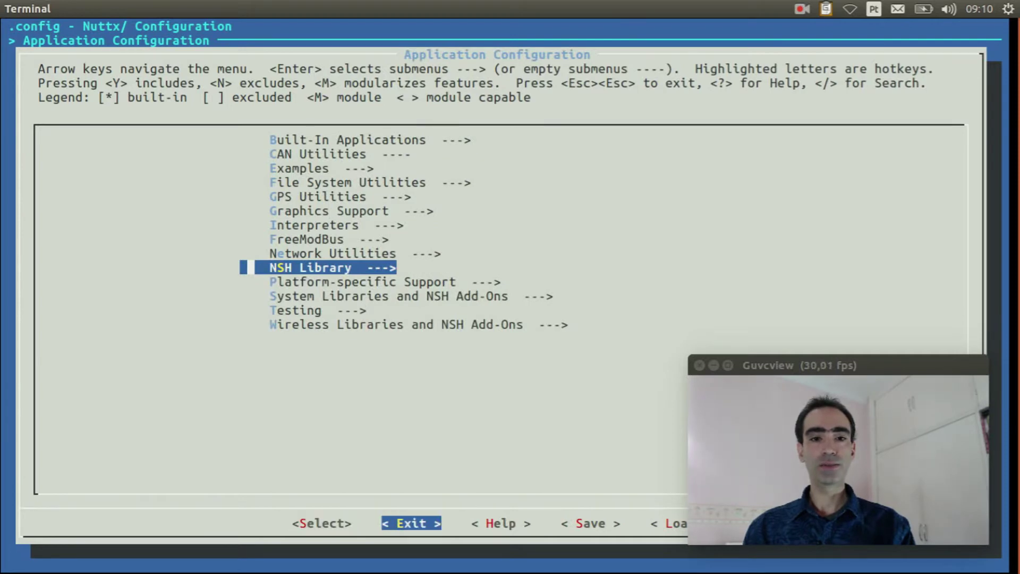
{"action": "key", "text": "Return"}
Open Device Drivers and move down to Network Device/PHY Support.
{"action": "key", "text": "Up"}
{"action": "key", "text": "Up"}
{"action": "key", "text": "Up"}
{"action": "key", "text": "Up"}
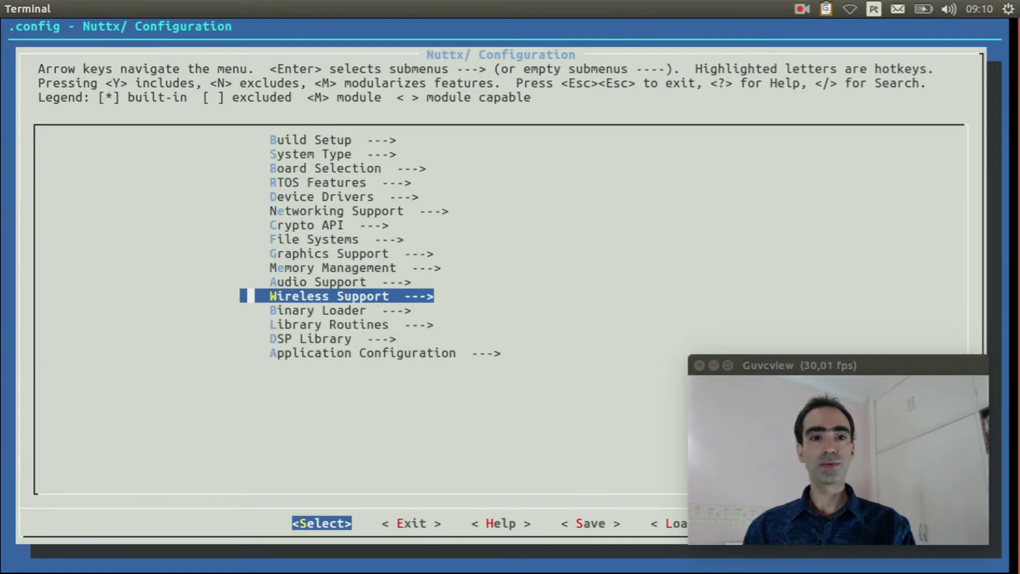
{"action": "key", "text": "Up"}
{"action": "key", "text": "Up"}
{"action": "key", "text": "Up"}
{"action": "key", "text": "Up"}
{"action": "key", "text": "Up"}
{"action": "key", "text": "Up"}
{"action": "key", "text": "Up"}
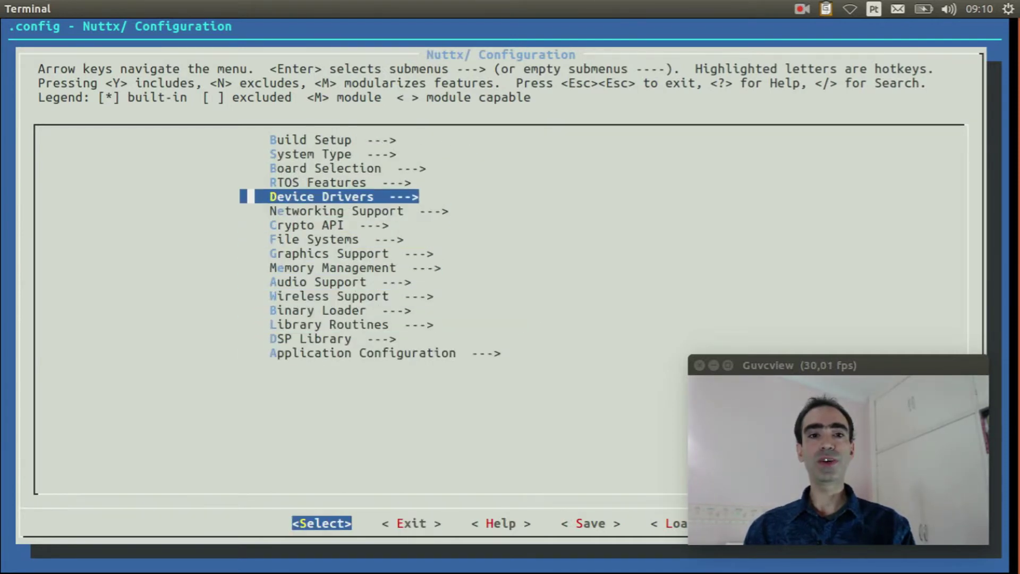
{"action": "key", "text": "Return"}
{"action": "key", "text": "Down"}
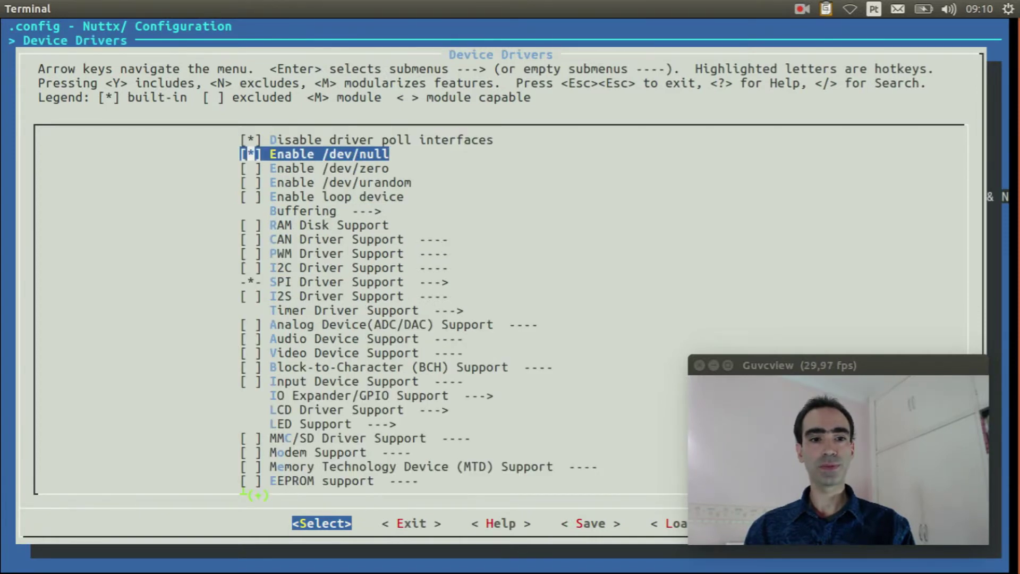
{"action": "key", "text": "Down"}
{"action": "key", "text": "Down"}
{"action": "key", "text": "Down"}
{"action": "key", "text": "Down"}
{"action": "key", "text": "Down"}
{"action": "key", "text": "Down"}
{"action": "key", "text": "Down"}
{"action": "key", "text": "Down"}
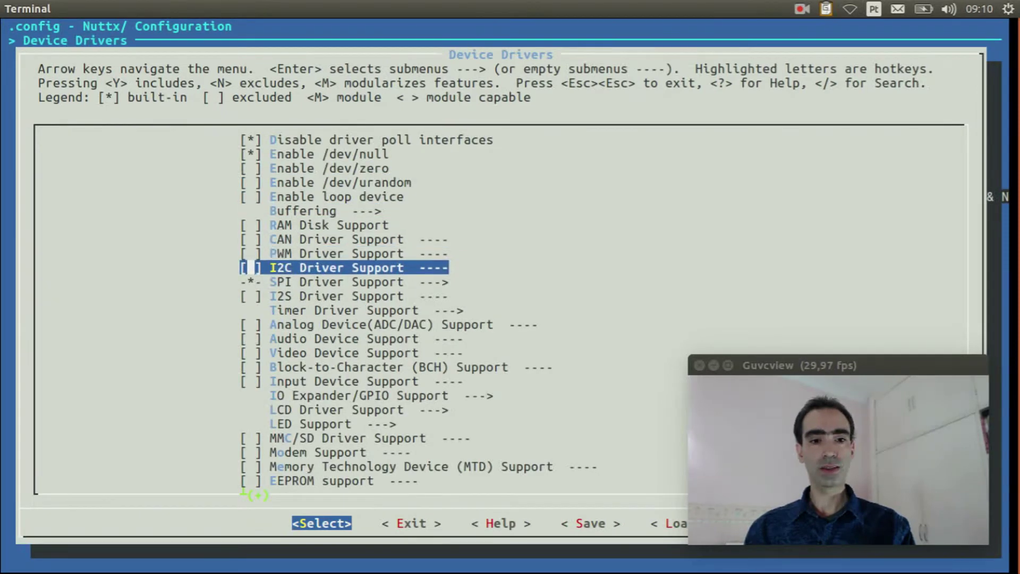
{"action": "key", "text": "Down"}
{"action": "key", "text": "Down"}
{"action": "key", "text": "Down"}
{"action": "key", "text": "Down"}
{"action": "key", "text": "Down"}
{"action": "key", "text": "Down"}
{"action": "key", "text": "Down"}
{"action": "key", "text": "Down"}
{"action": "key", "text": "Down"}
{"action": "key", "text": "Down"}
{"action": "key", "text": "Down"}
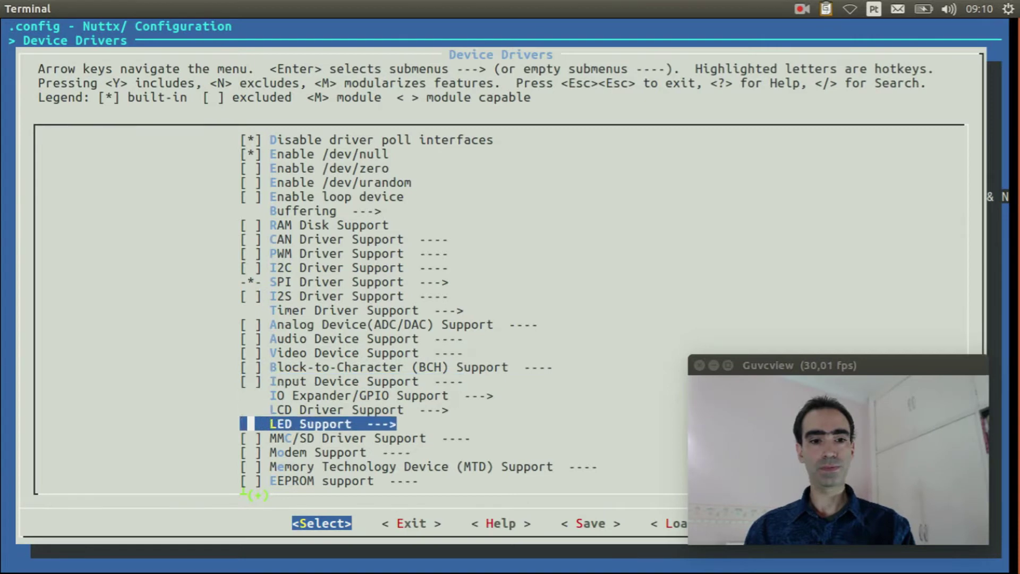
{"action": "key", "text": "Down"}
{"action": "key", "text": "Down"}
{"action": "key", "text": "Down"}
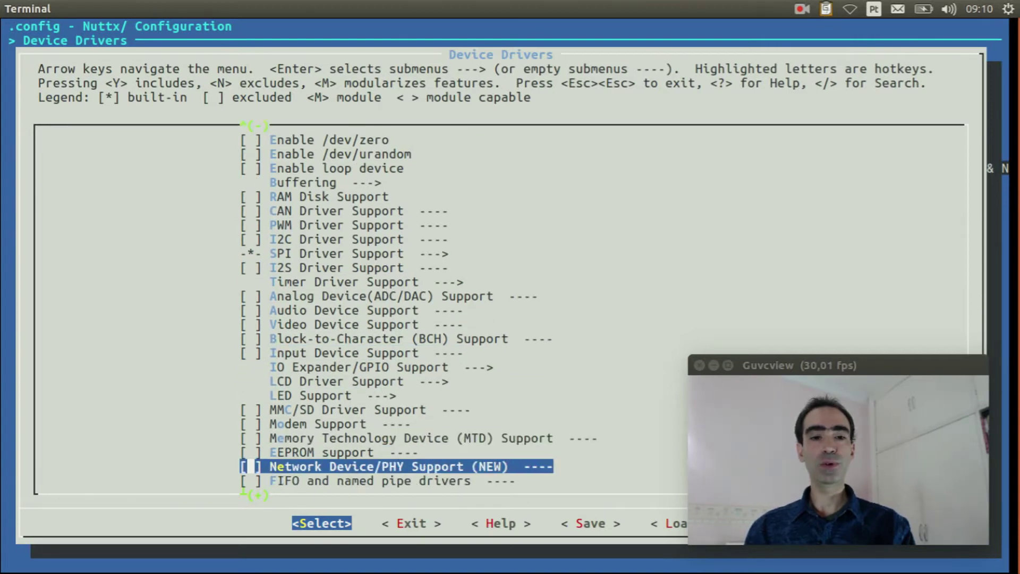
Enable Network Device/PHY Support, check its Telnet driver, and return to Device Drivers.
{"action": "key", "text": "y"}
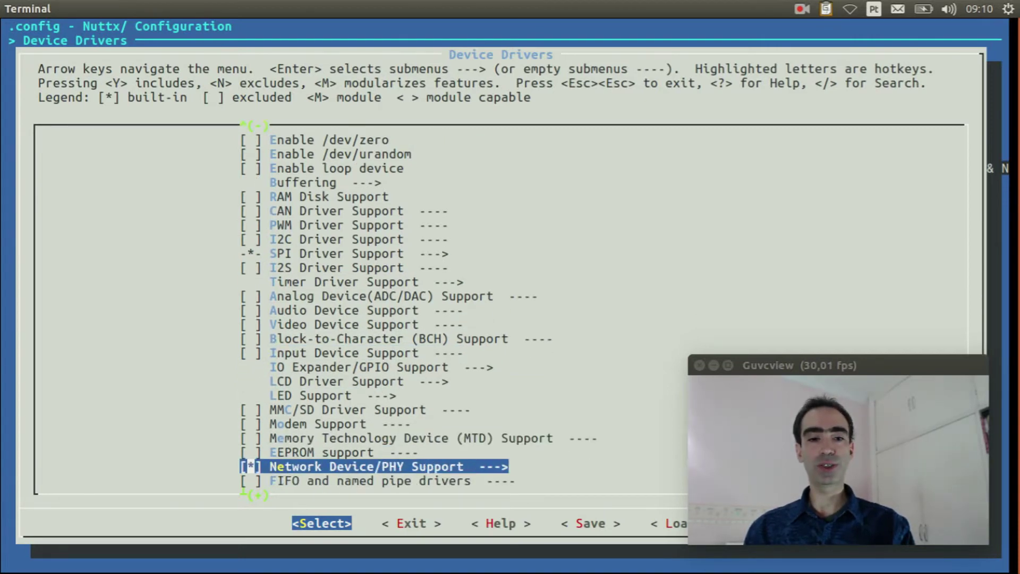
{"action": "key", "text": "Return"}
{"action": "key", "text": "Down"}
{"action": "key", "text": "Down"}
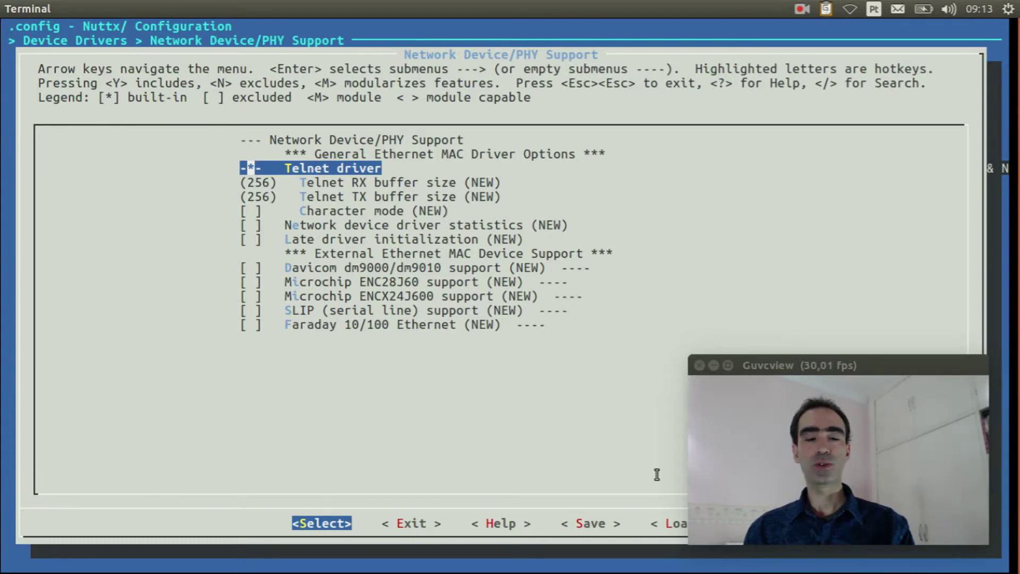
{"action": "key", "text": "Right"}
{"action": "key", "text": "Return"}
{"action": "key", "text": "Down"}
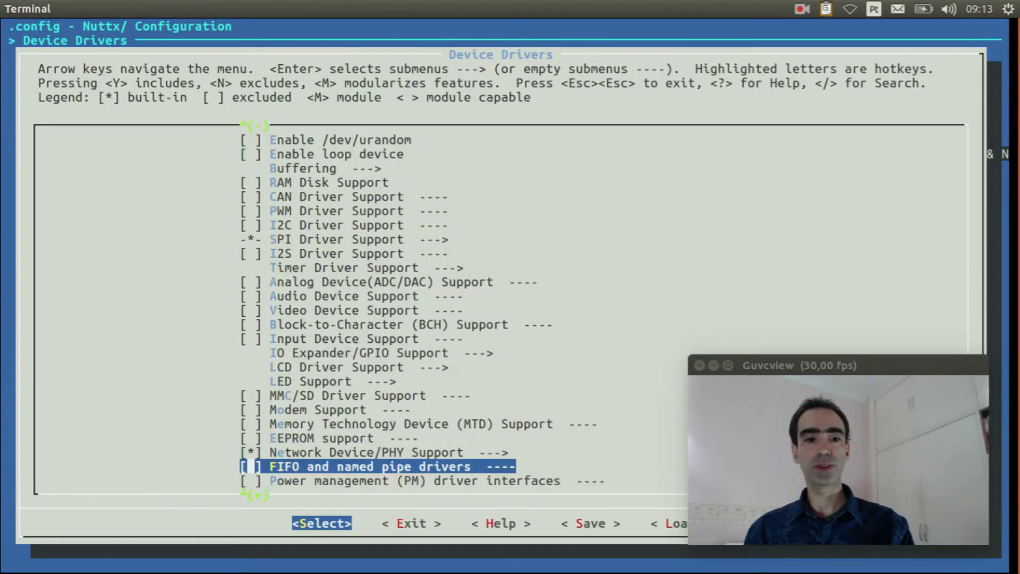
Enable USB Device Driver Support and view its options.
{"action": "key", "text": "Down"}
{"action": "key", "text": "Down"}
{"action": "key", "text": "Down"}
{"action": "key", "text": "Down"}
{"action": "key", "text": "Down"}
{"action": "key", "text": "Down"}
{"action": "key", "text": "Down"}
{"action": "key", "text": "Down"}
{"action": "key", "text": "Down"}
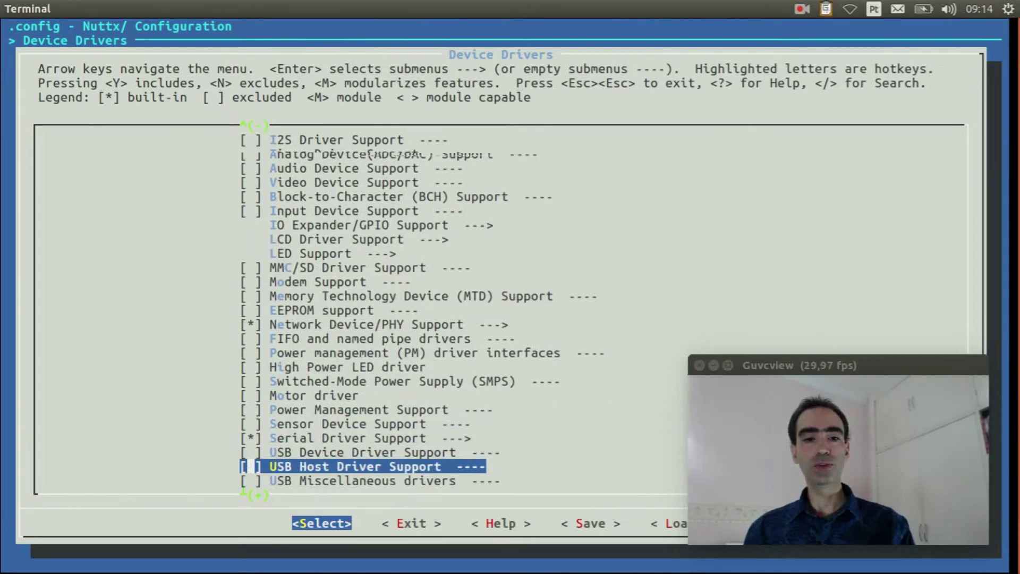
{"action": "key", "text": "Up"}
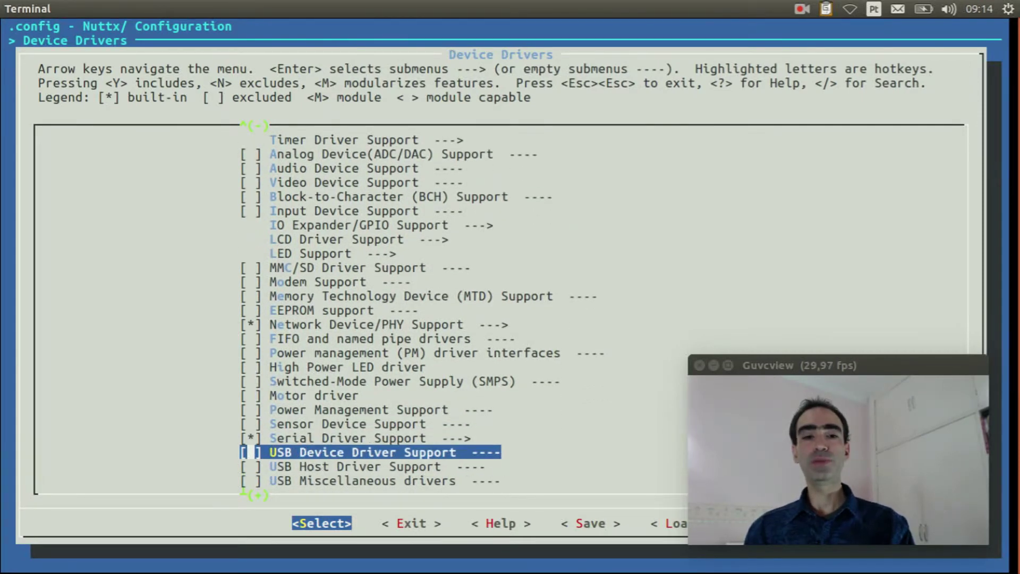
{"action": "key", "text": "y"}
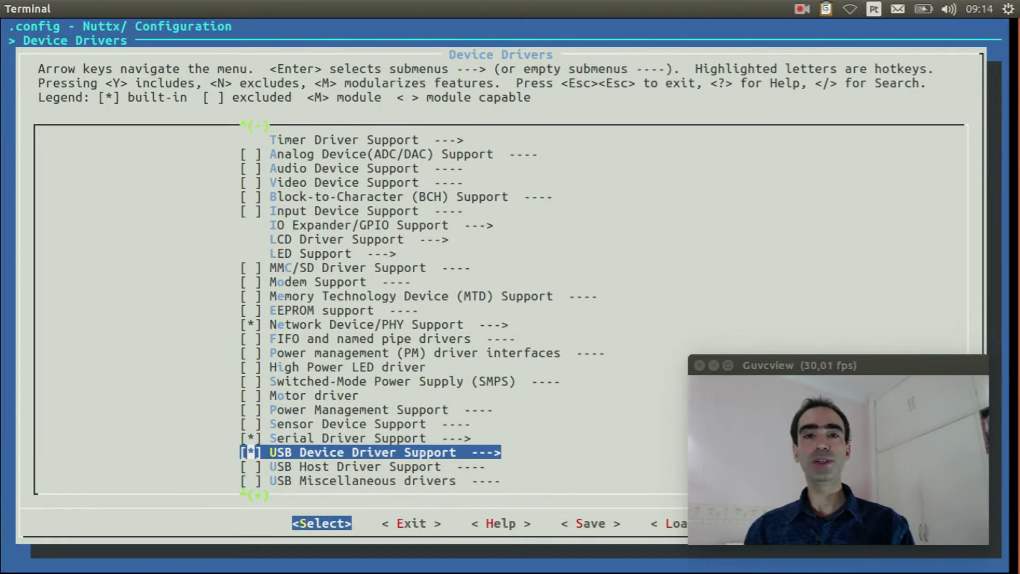
{"action": "key", "text": "Return"}
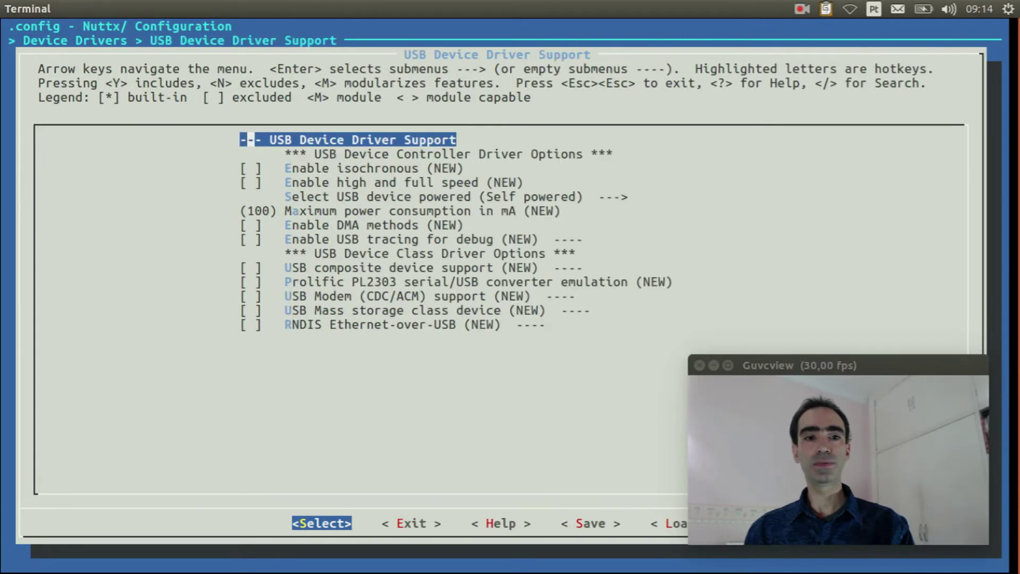
Enable RNDIS Ethernet-over-USB and go back to the Device Drivers list.
{"action": "key", "text": "Down"}
{"action": "key", "text": "Down"}
{"action": "key", "text": "Down"}
{"action": "key", "text": "Down"}
{"action": "key", "text": "Down"}
{"action": "key", "text": "Down"}
{"action": "key", "text": "Down"}
{"action": "key", "text": "Down"}
{"action": "key", "text": "Down"}
{"action": "key", "text": "Down"}
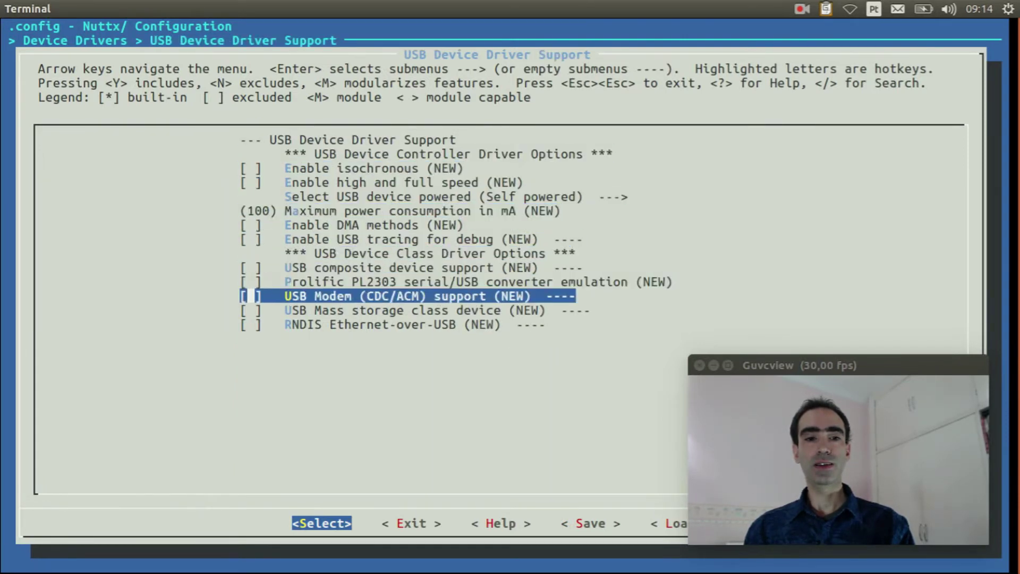
{"action": "key", "text": "Down"}
{"action": "key", "text": "Down"}
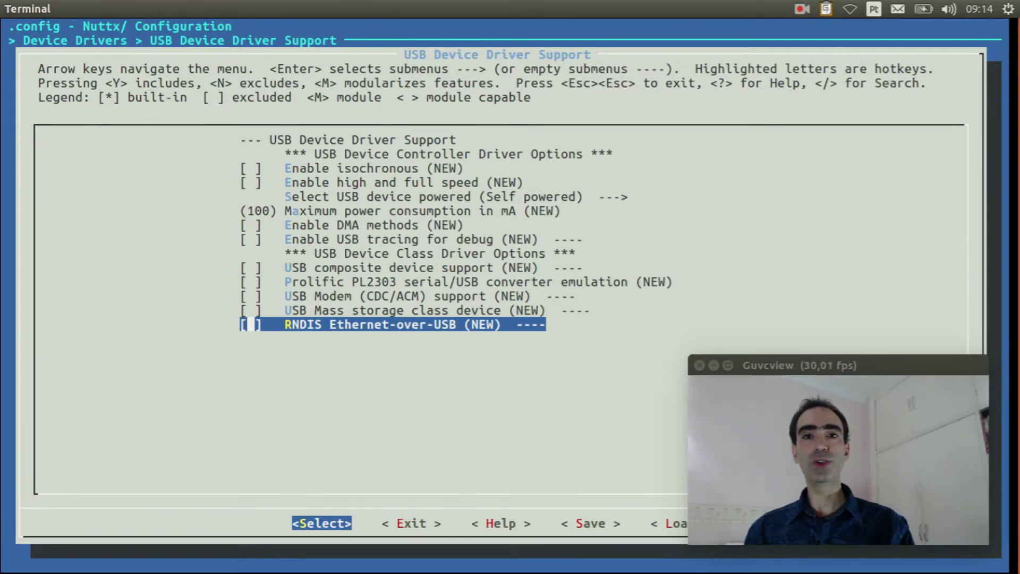
{"action": "key", "text": "y"}
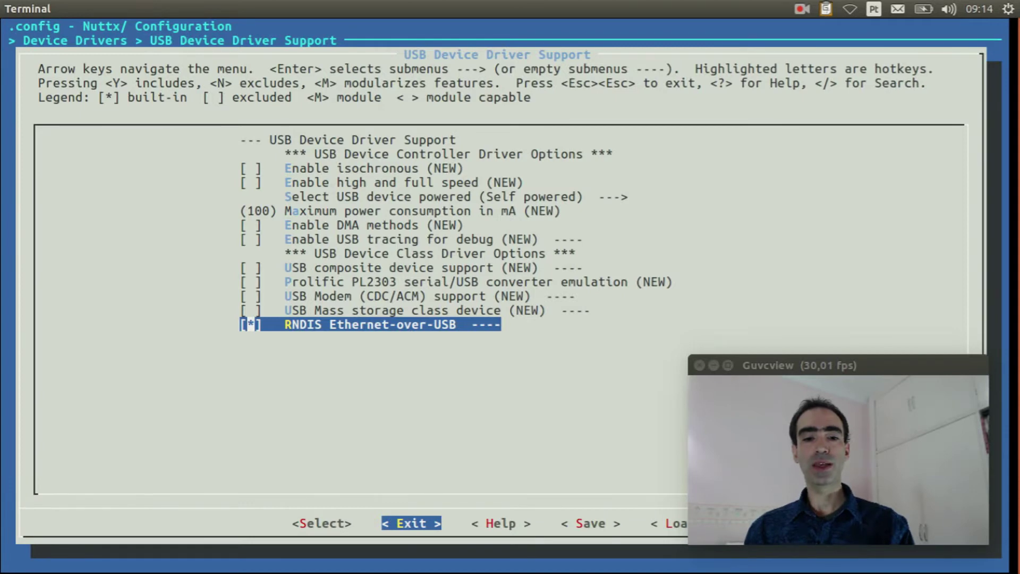
{"action": "key", "text": "Return"}
{"action": "key", "text": "Right"}
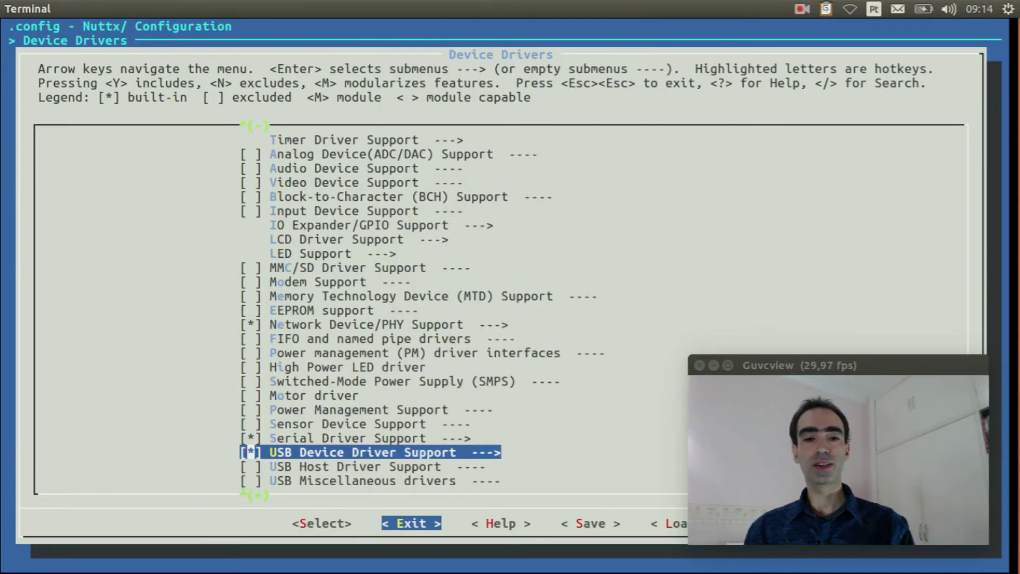
In Board Selection, enable 'Enable USB device controls' for boardctl(), then return to the main menu.
{"action": "key", "text": "Return"}
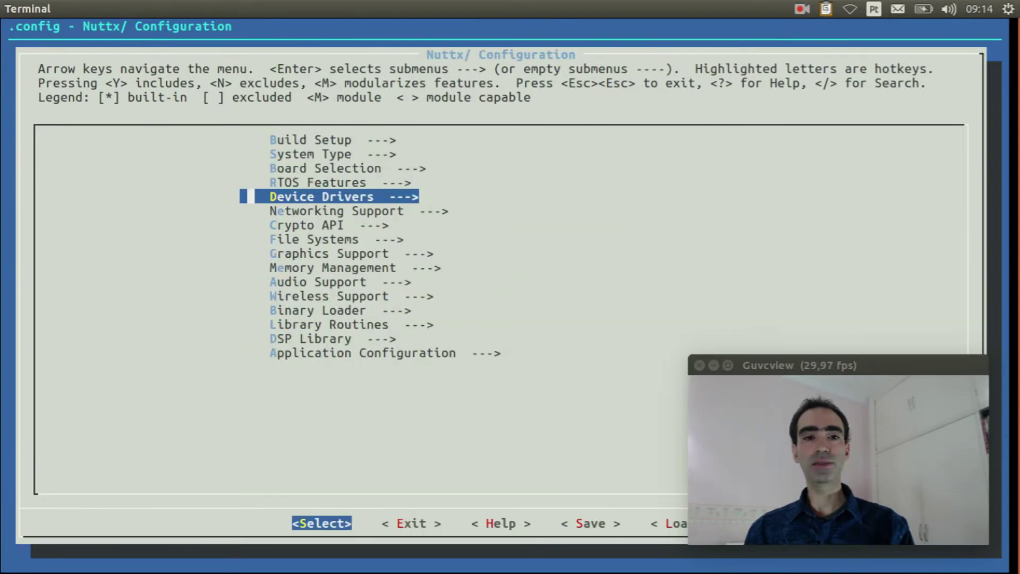
{"action": "key", "text": "Up"}
{"action": "key", "text": "Up"}
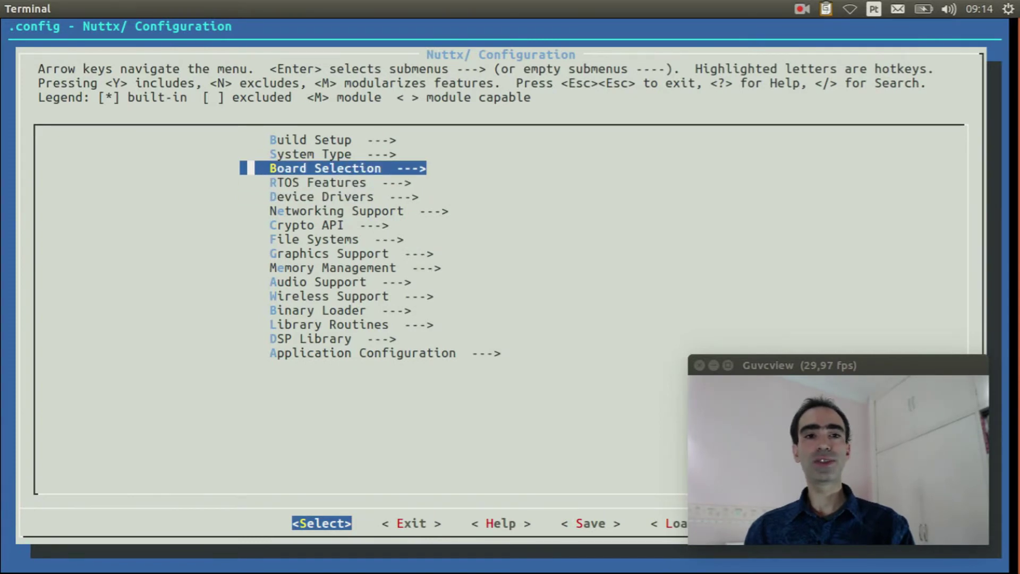
{"action": "key", "text": "Return"}
{"action": "key", "text": "Down"}
{"action": "key", "text": "Down"}
{"action": "key", "text": "Down"}
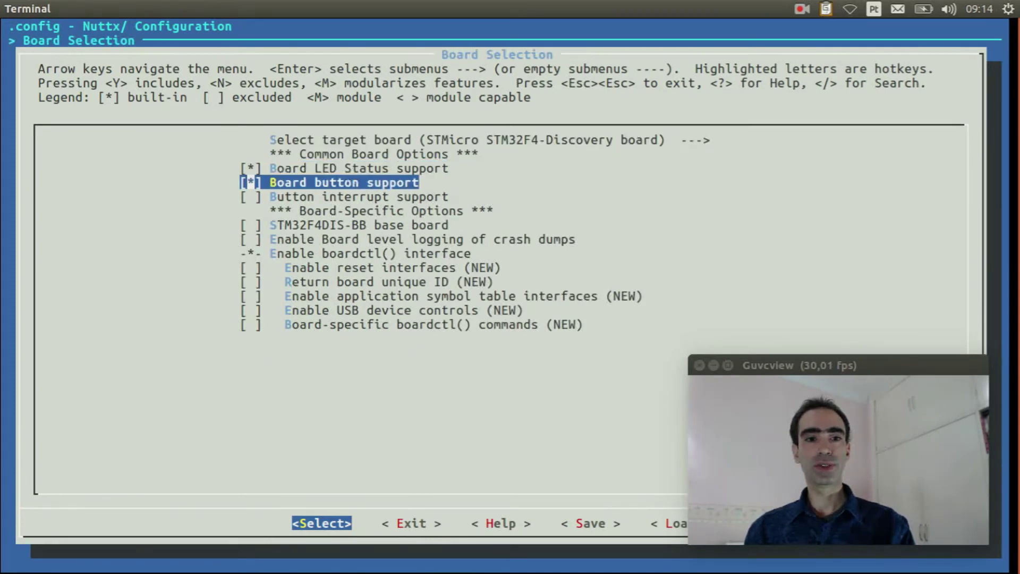
{"action": "key", "text": "Down"}
{"action": "key", "text": "Down"}
{"action": "key", "text": "Down"}
{"action": "key", "text": "Down"}
{"action": "key", "text": "Down"}
{"action": "key", "text": "Down"}
{"action": "key", "text": "Down"}
{"action": "key", "text": "Down"}
{"action": "key", "text": "Down"}
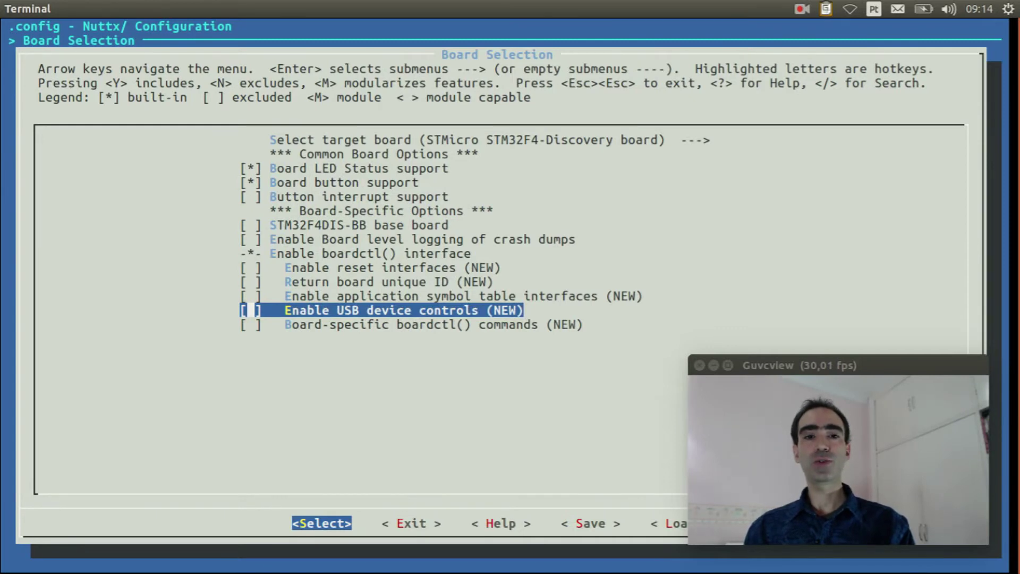
{"action": "key", "text": "y"}
{"action": "key", "text": "Right"}
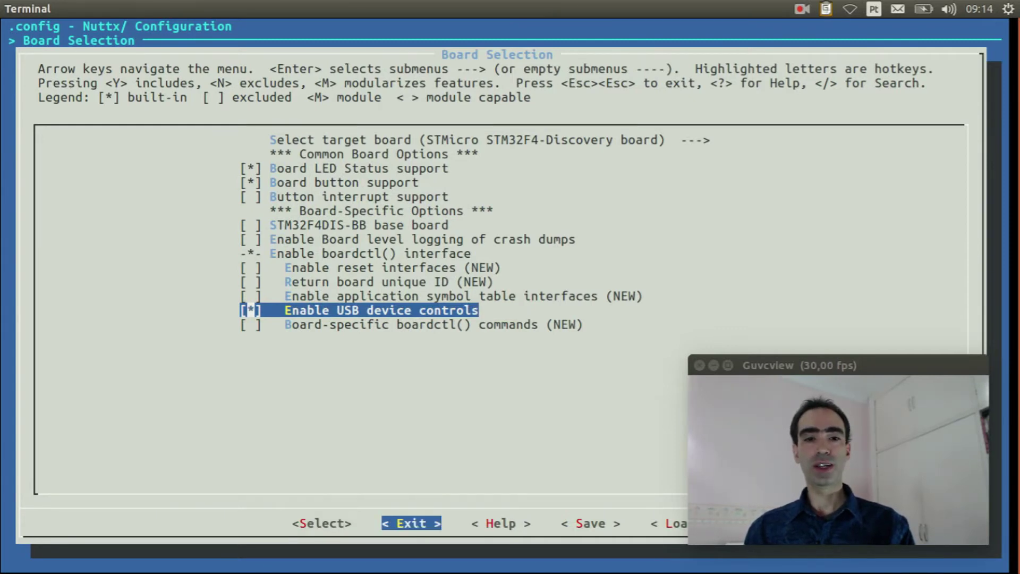
{"action": "key", "text": "Return"}
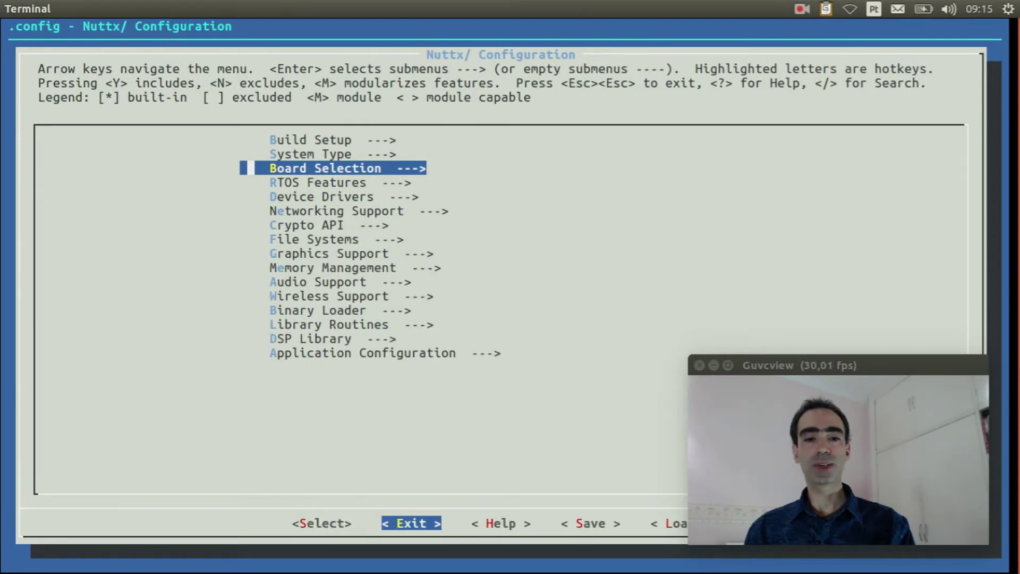
Save the configuration when leaving menuconfig, then run make to build nuttx.hex and nuttx.bin.
{"action": "key", "text": "Return"}
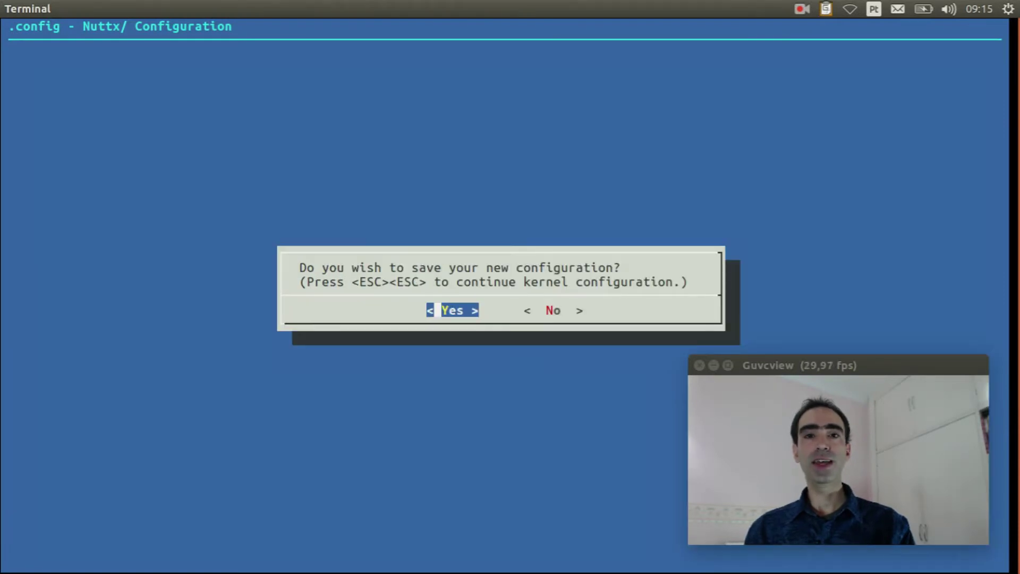
{"action": "key", "text": "Return"}
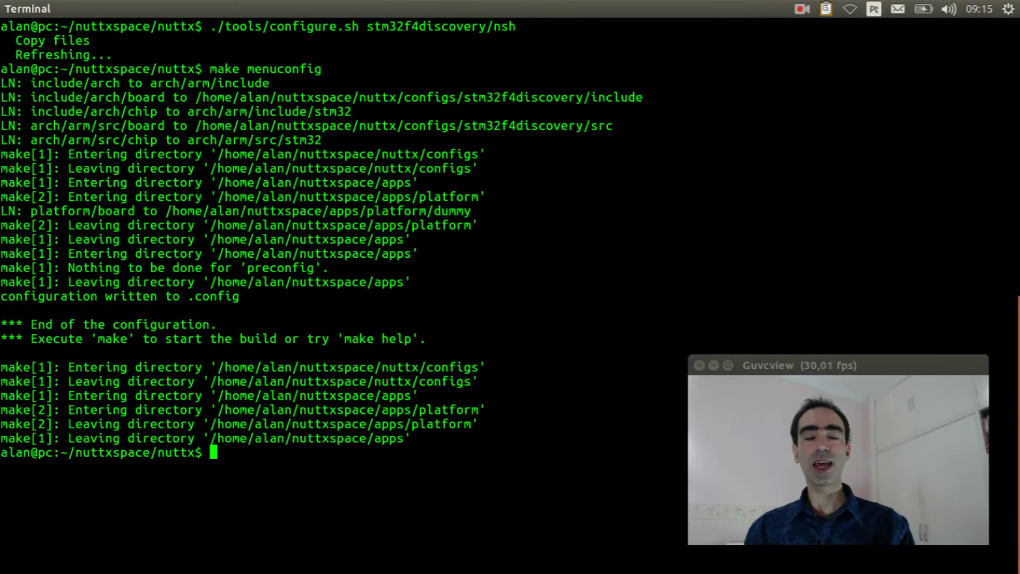
{"action": "type", "text": "make"}
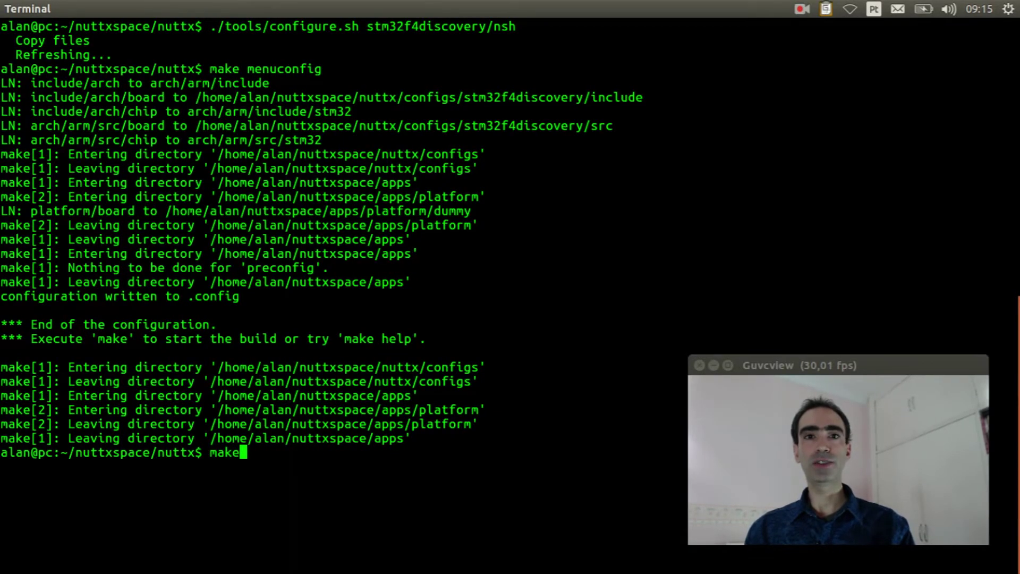
{"action": "key", "text": "Return"}
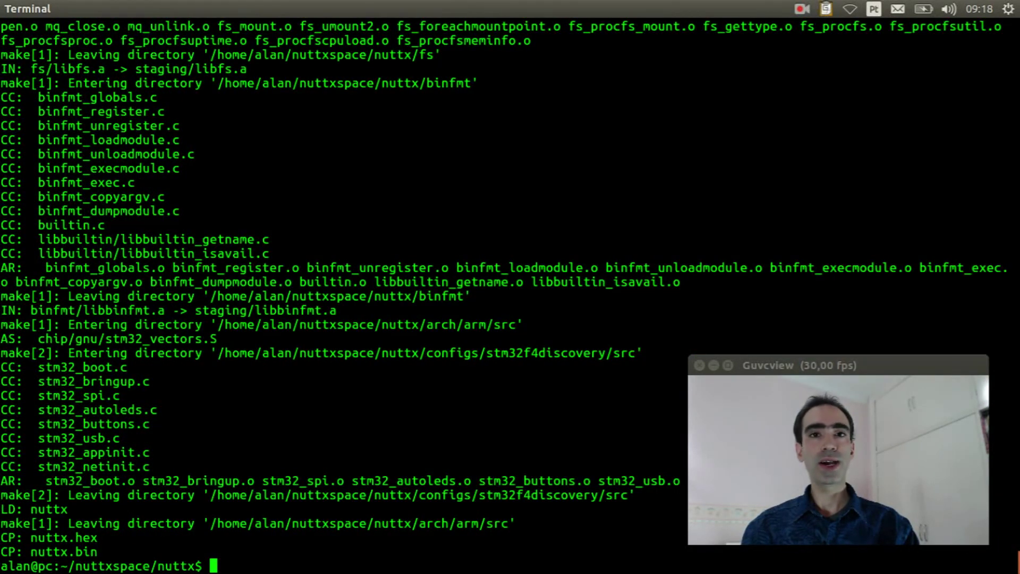
{"action": "type", "text": "clear"}
Recall the sudo openocd command from history to flash nuttx.bin (131072 bytes), then stop OpenOCD.
{"action": "key", "text": "Return"}
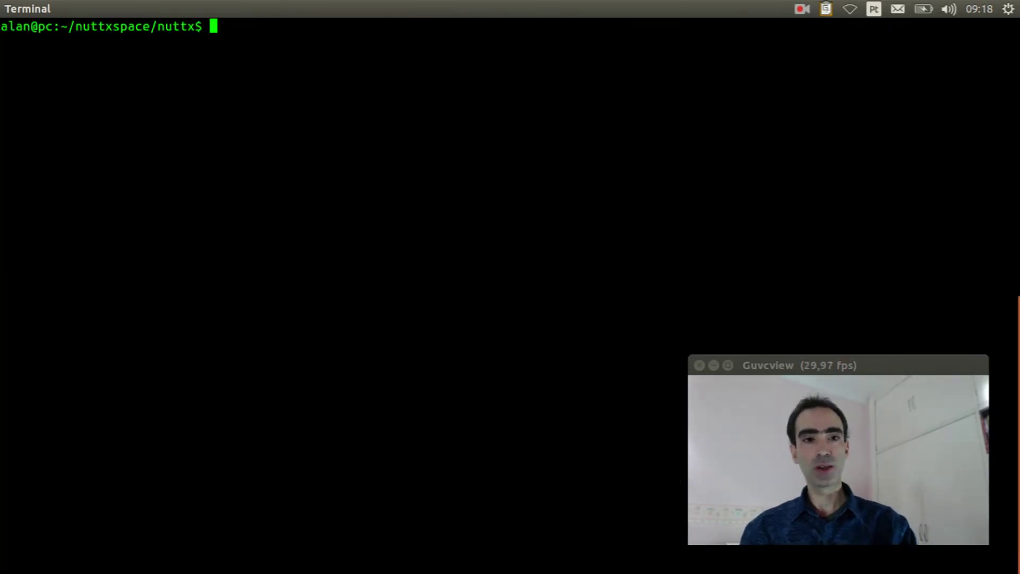
{"action": "key", "text": "ctrl+r"}
{"action": "type", "text": "open"}
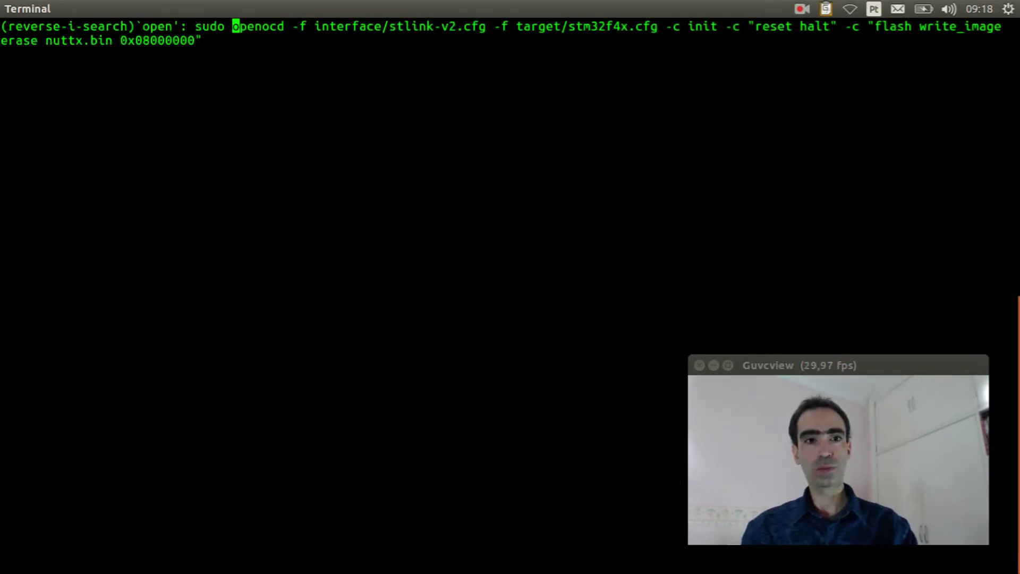
{"action": "key", "text": "Right"}
{"action": "key", "text": "End"}
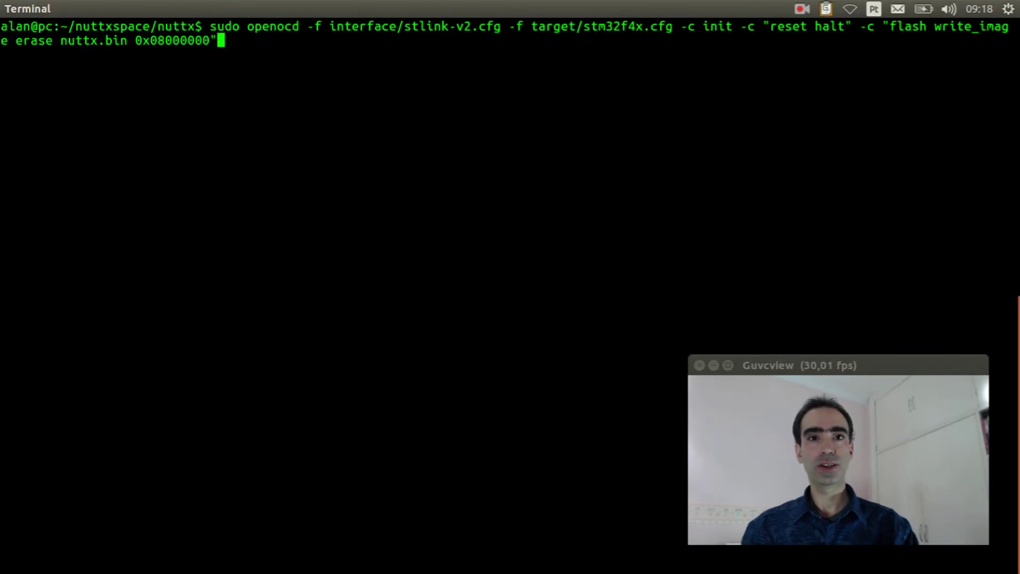
{"action": "key", "text": "Return"}
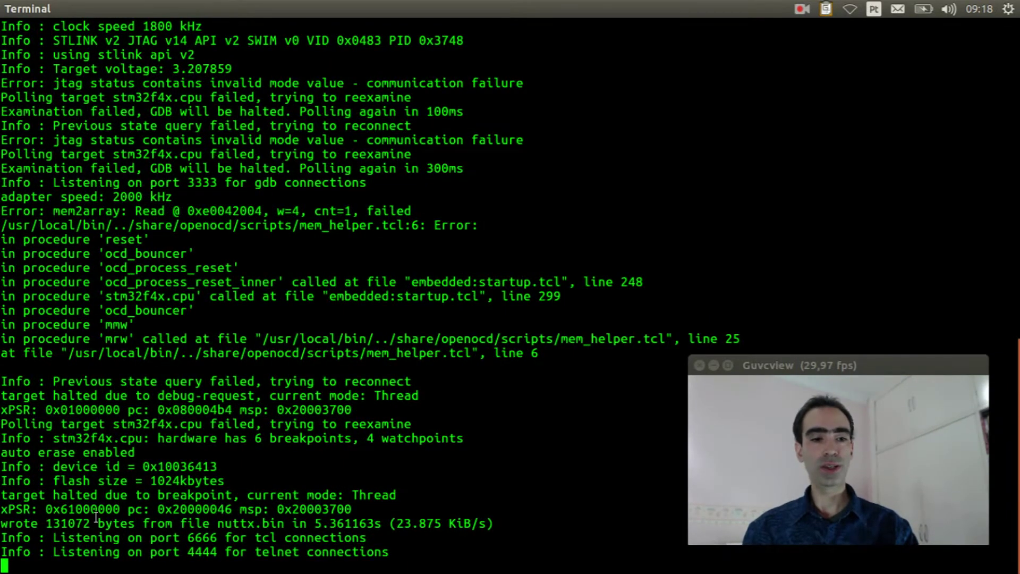
{"action": "double_click", "coordinate": [68, 523]}
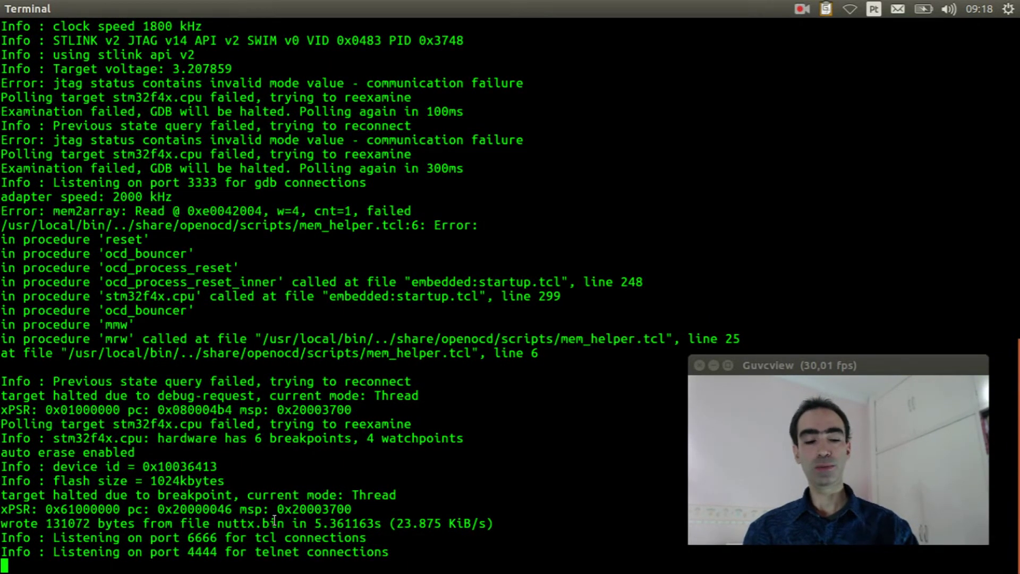
{"action": "key", "text": "ctrl+c"}
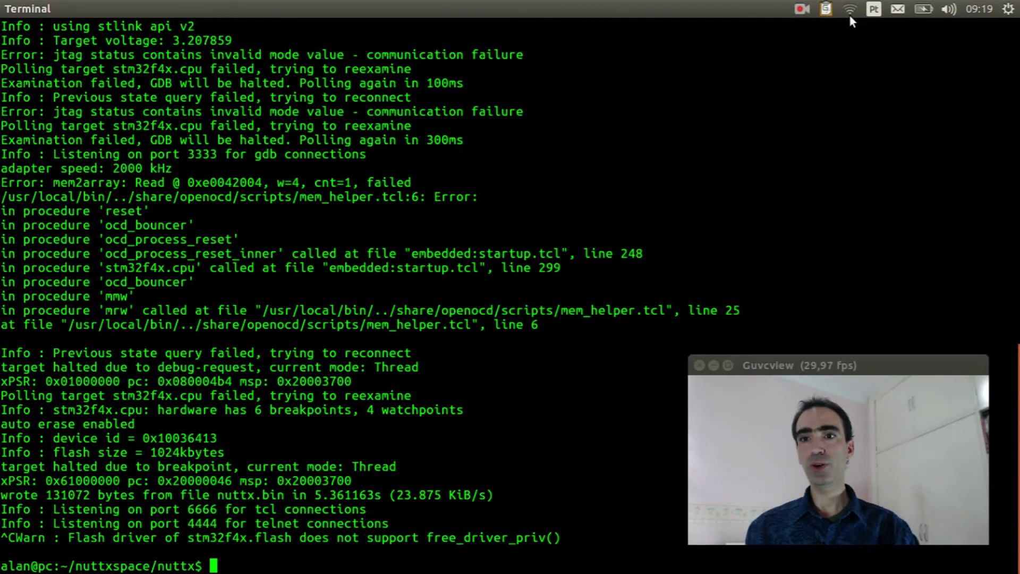
Open Edit Connections from the network indicator and edit Wired connection 1.
{"action": "left_click", "coordinate": [849, 14]}
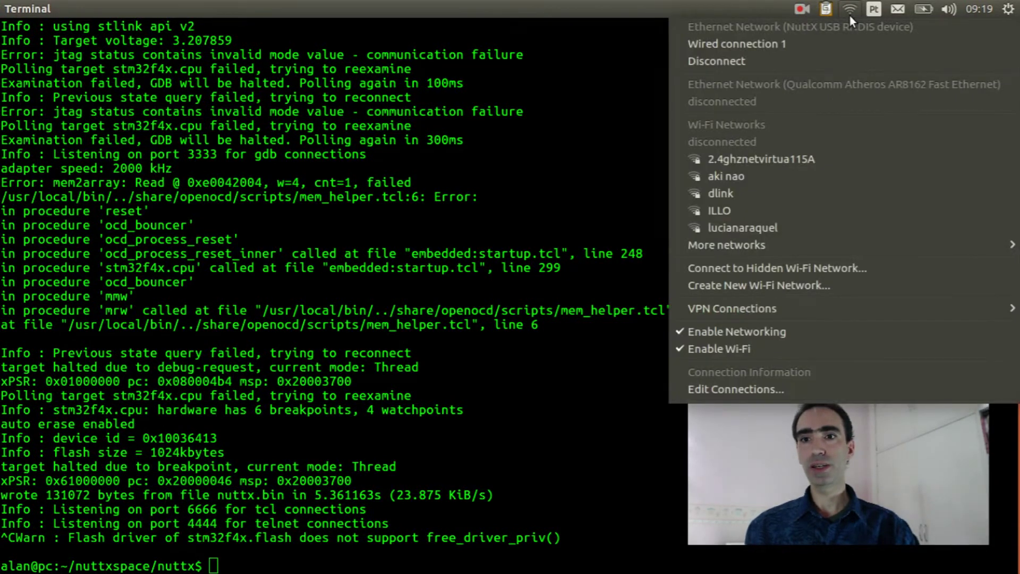
{"action": "left_click", "coordinate": [775, 388]}
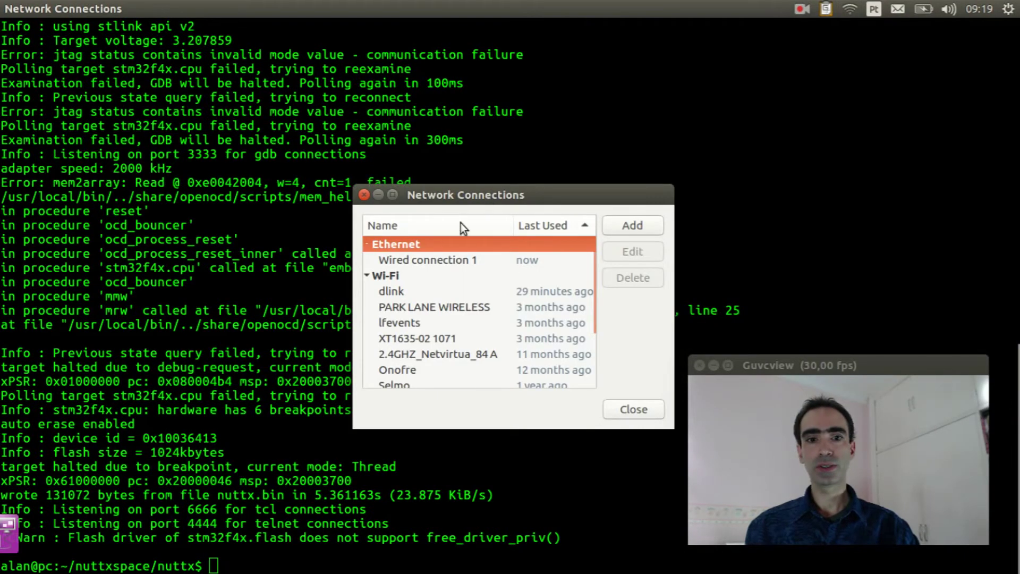
{"action": "left_click", "coordinate": [417, 260]}
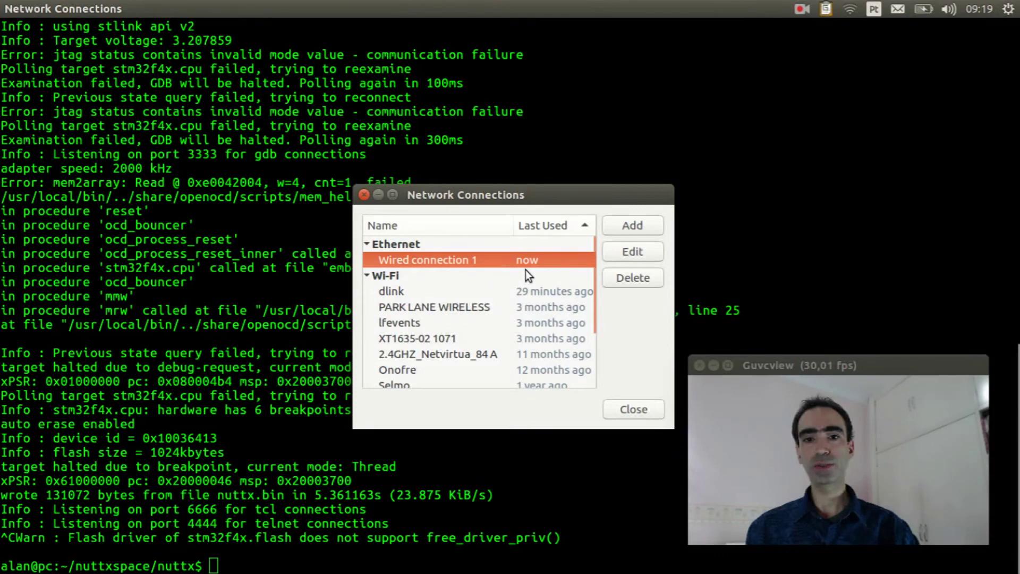
{"action": "left_click", "coordinate": [630, 249]}
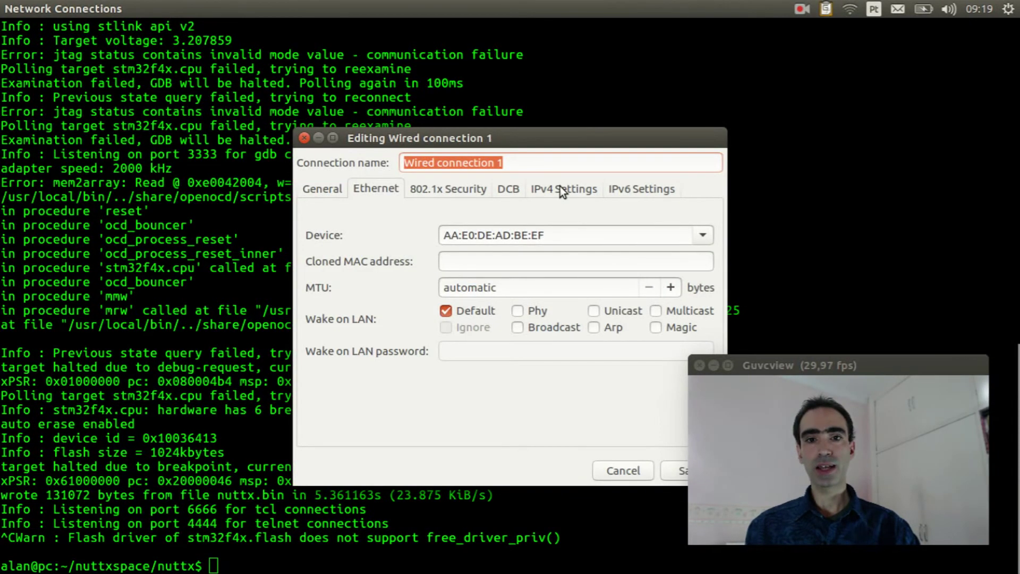
Set IPv4 to Manual with address 10.0.0.1 and netmask 8, save, and close Network Connections.
{"action": "left_click", "coordinate": [560, 185]}
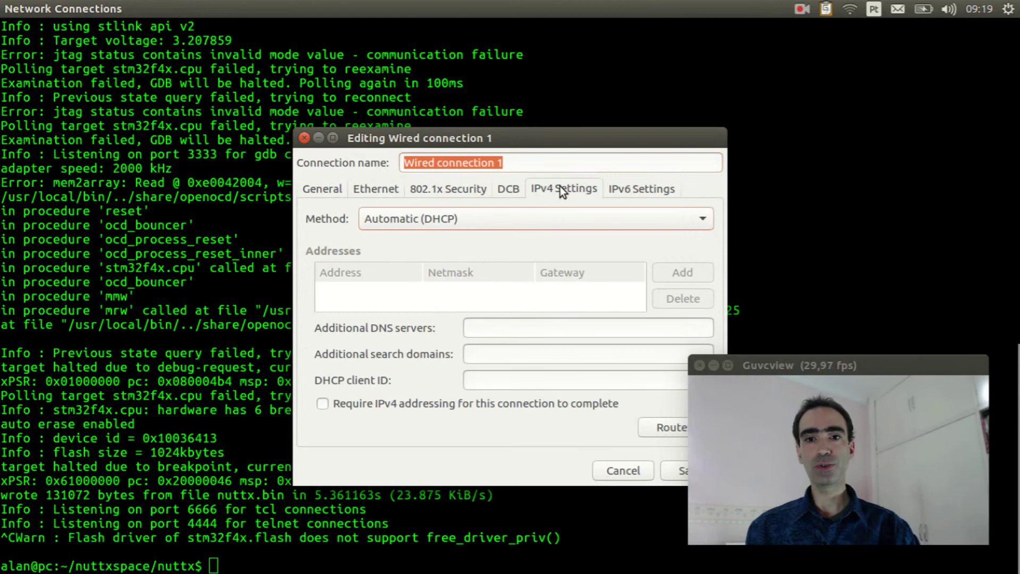
{"action": "left_click", "coordinate": [544, 219]}
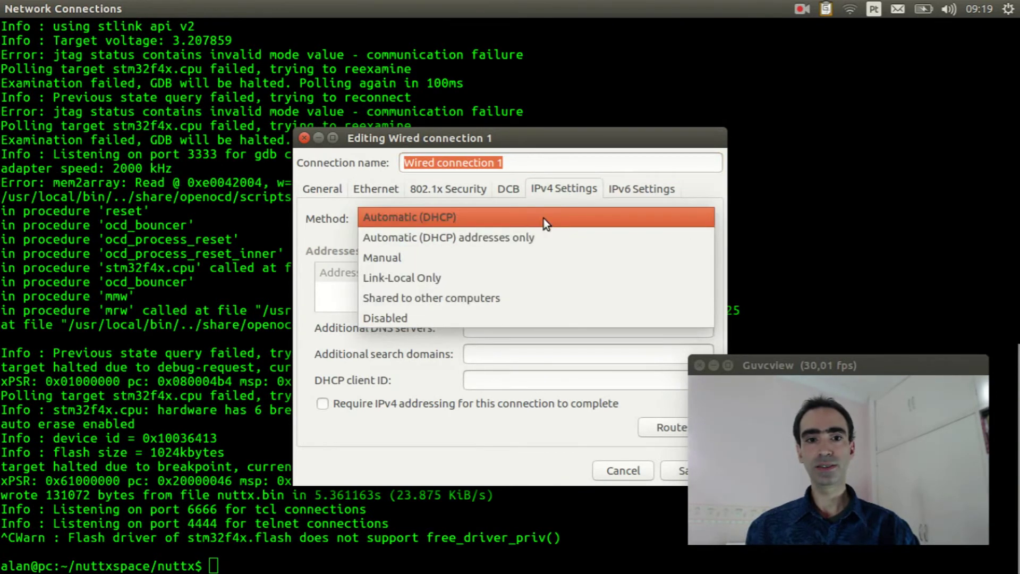
{"action": "left_click", "coordinate": [493, 261]}
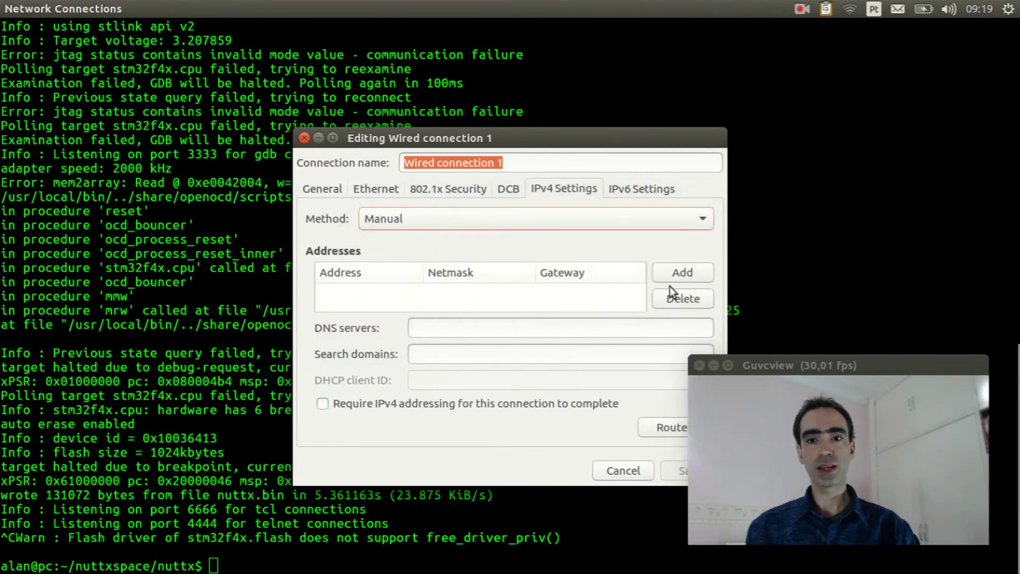
{"action": "left_click", "coordinate": [682, 272]}
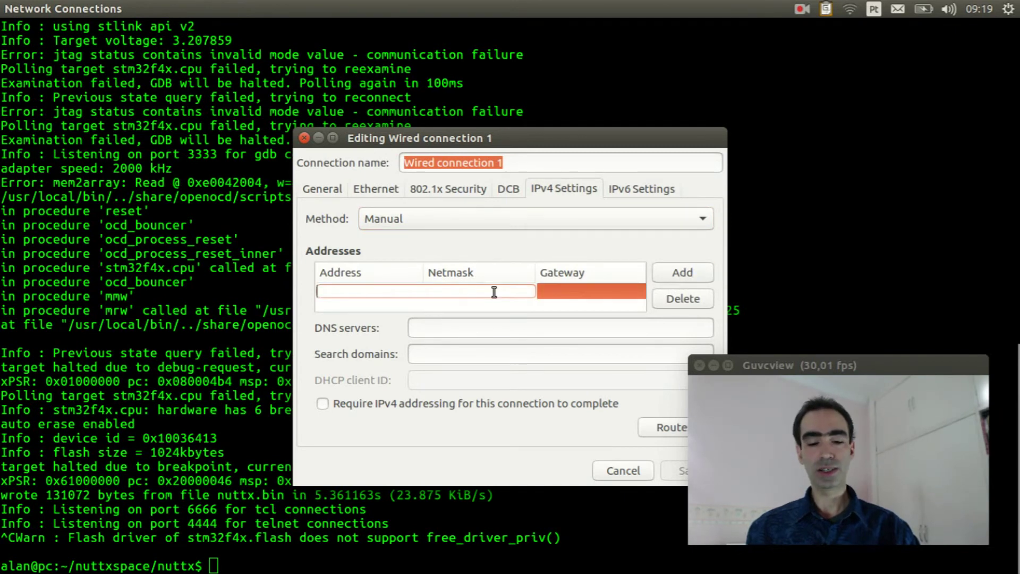
{"action": "key", "text": "Return"}
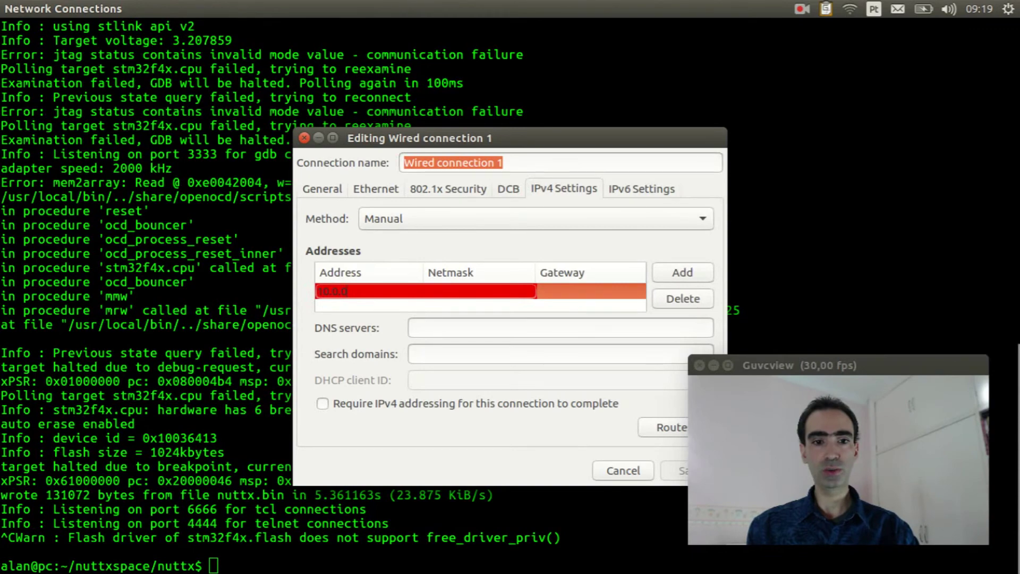
{"action": "type", "text": ".1"}
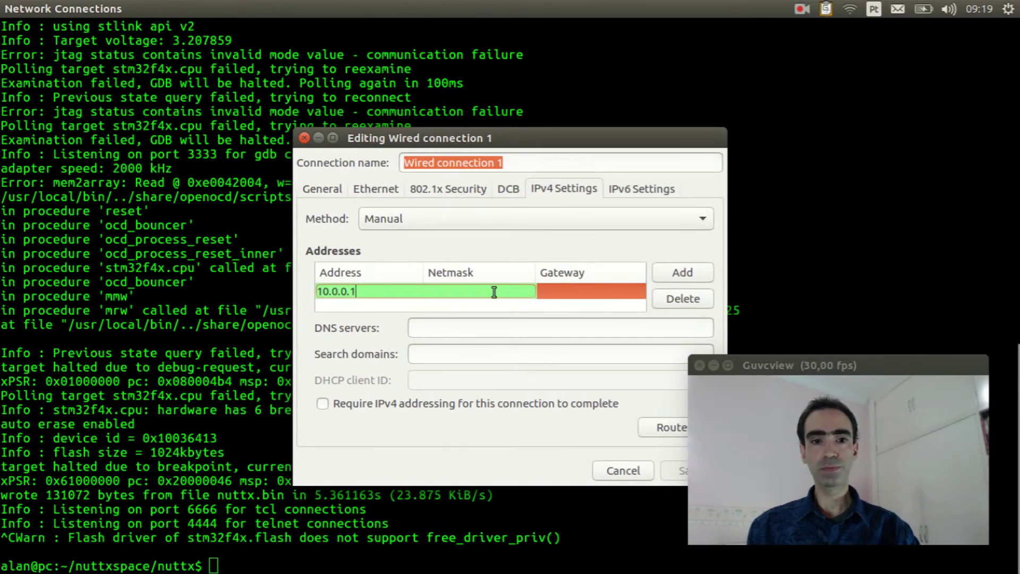
{"action": "key", "text": "Tab"}
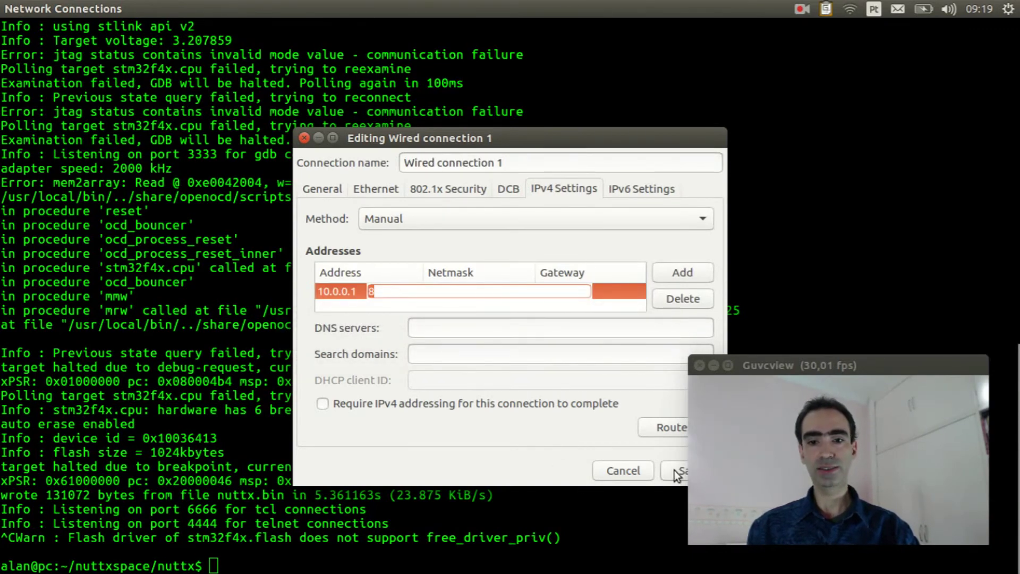
{"action": "left_click", "coordinate": [675, 470]}
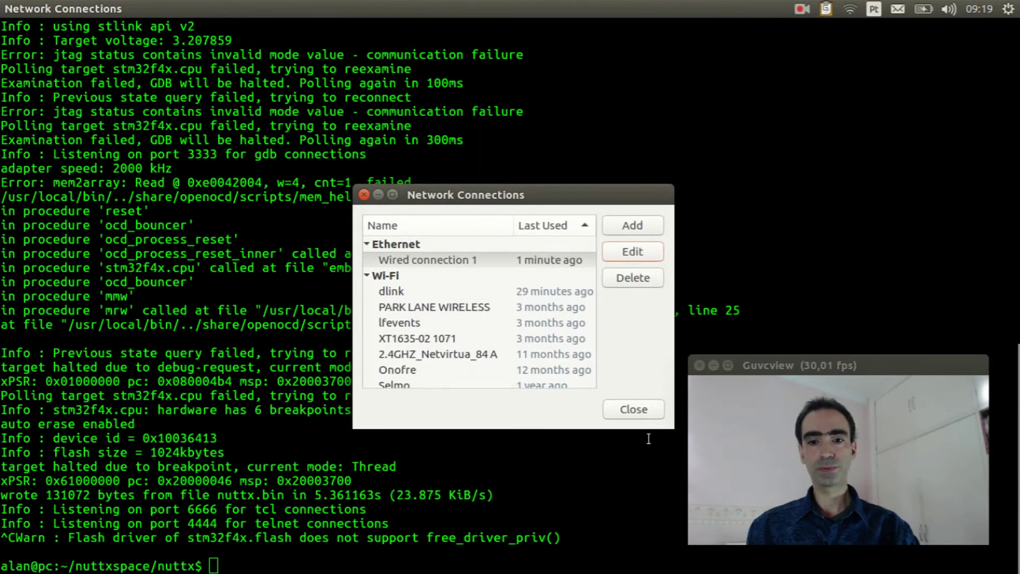
{"action": "left_click", "coordinate": [634, 409]}
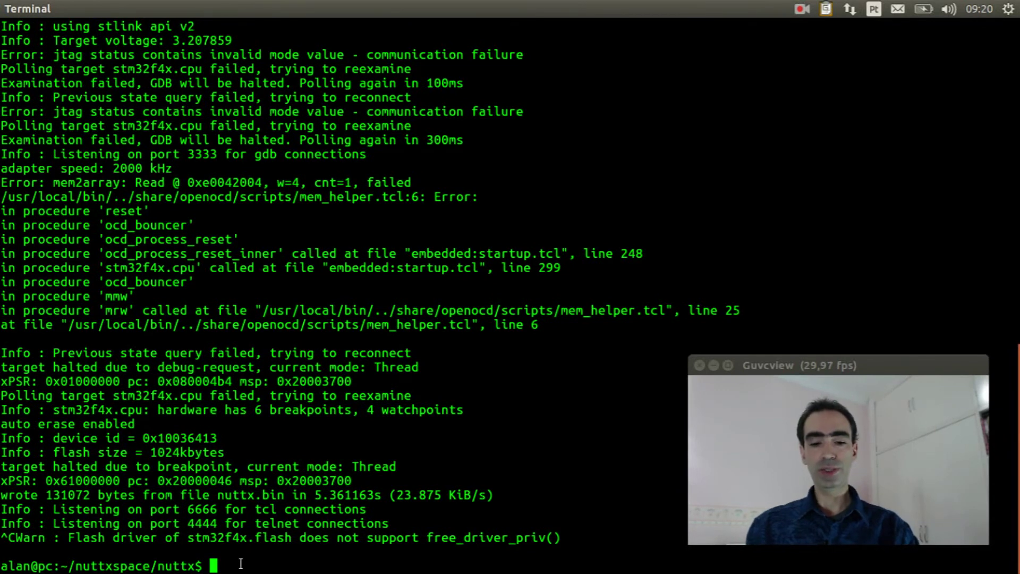
{"action": "type", "text": "ping "}
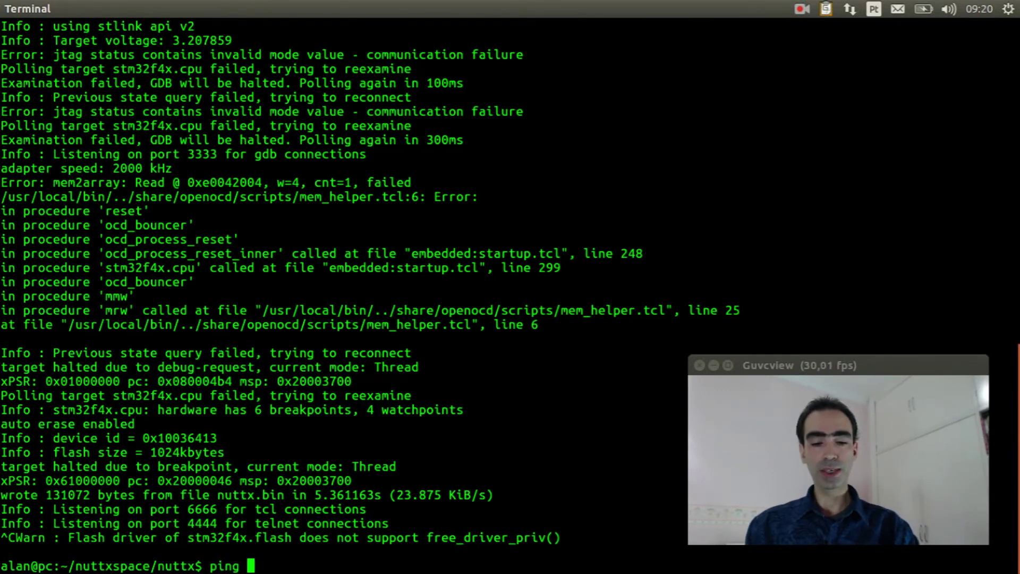
{"action": "type", "text": "10."}
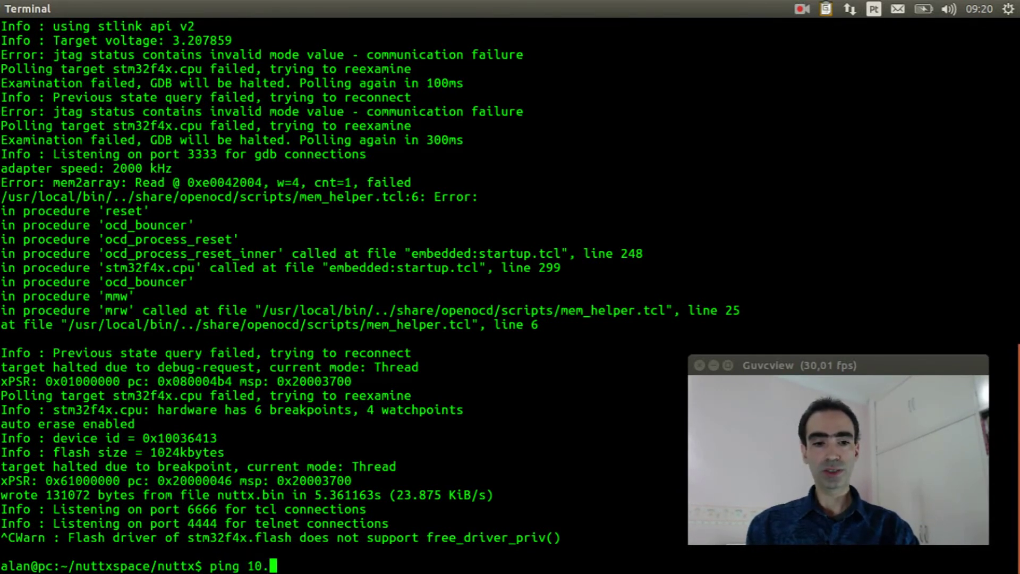
{"action": "type", "text": "0.0"}
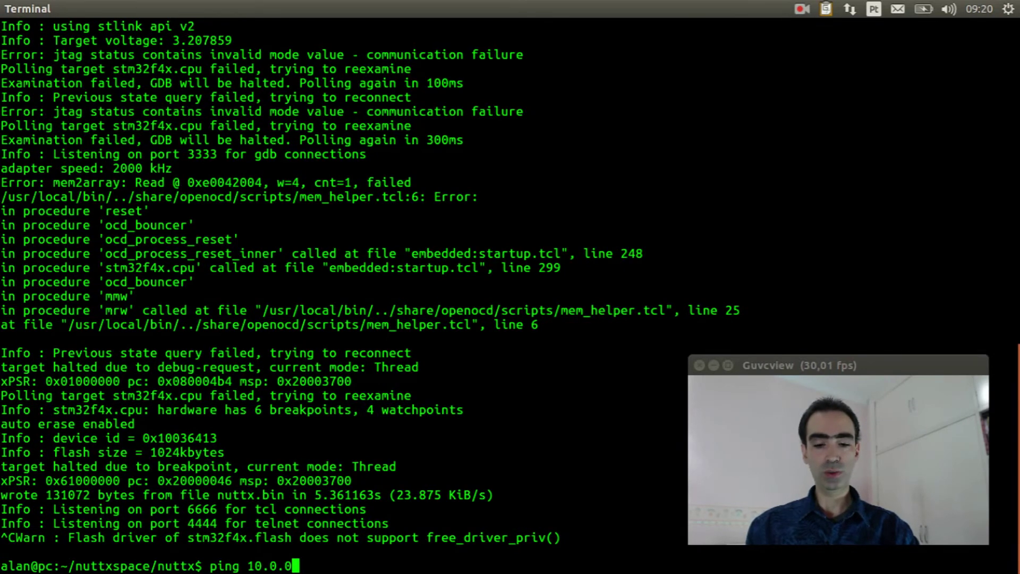
{"action": "type", "text": ".2"}
Run ping 10.0.0.2, then stop it after 8 replies with 0% packet loss.
{"action": "key", "text": "Return"}
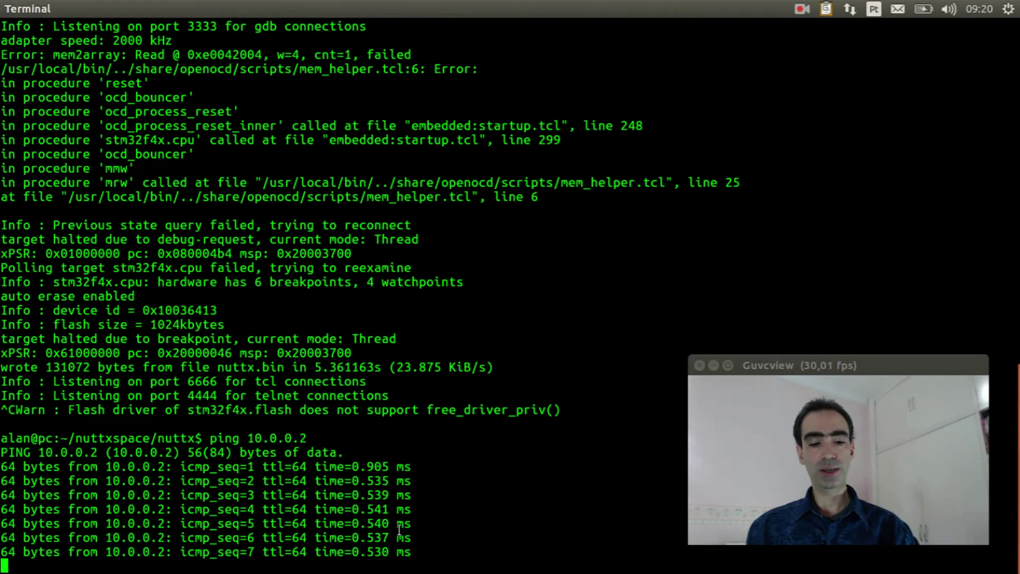
{"action": "key", "text": "ctrl+c"}
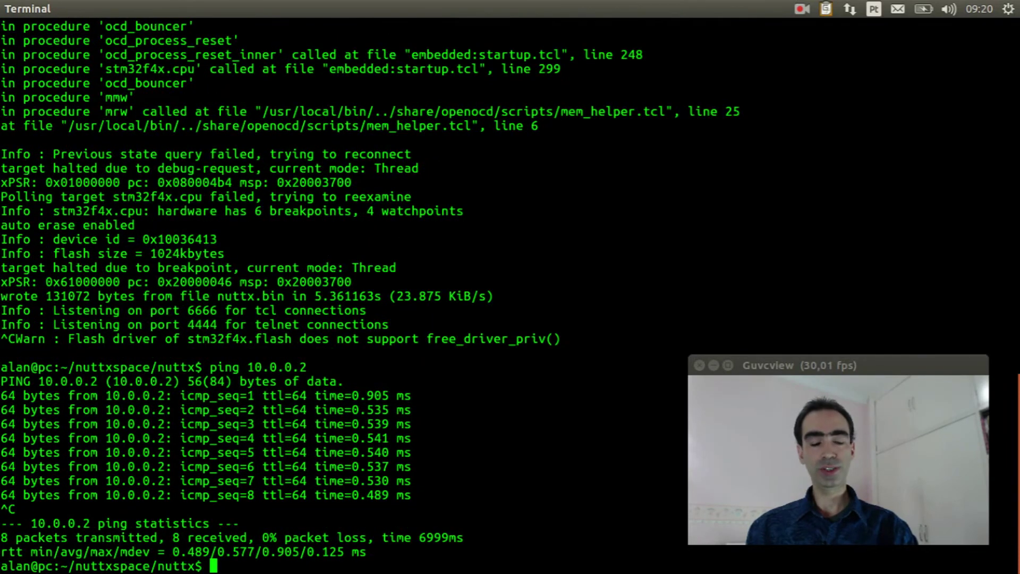
{"action": "type", "text": "te"}
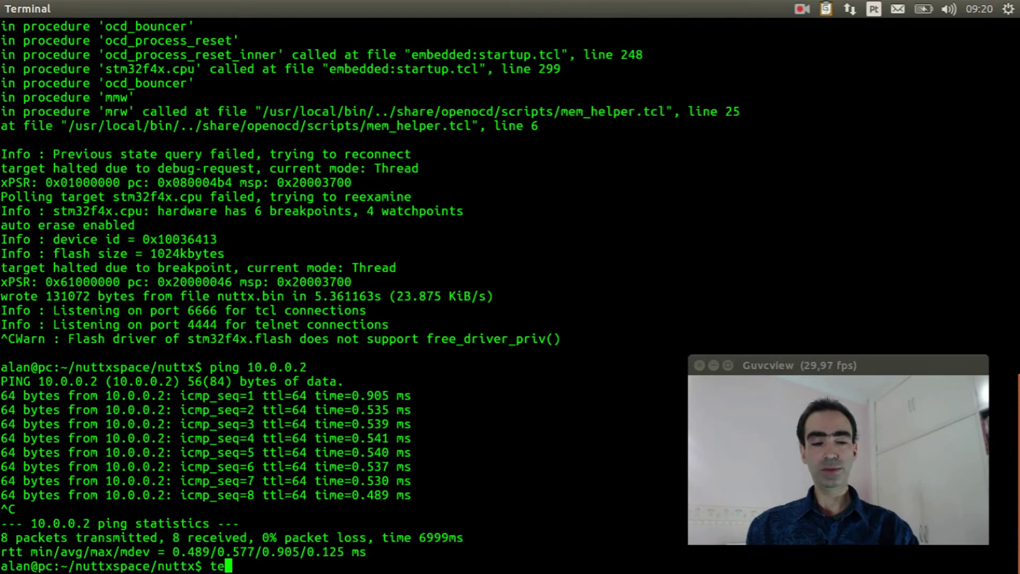
{"action": "type", "text": "lnet "}
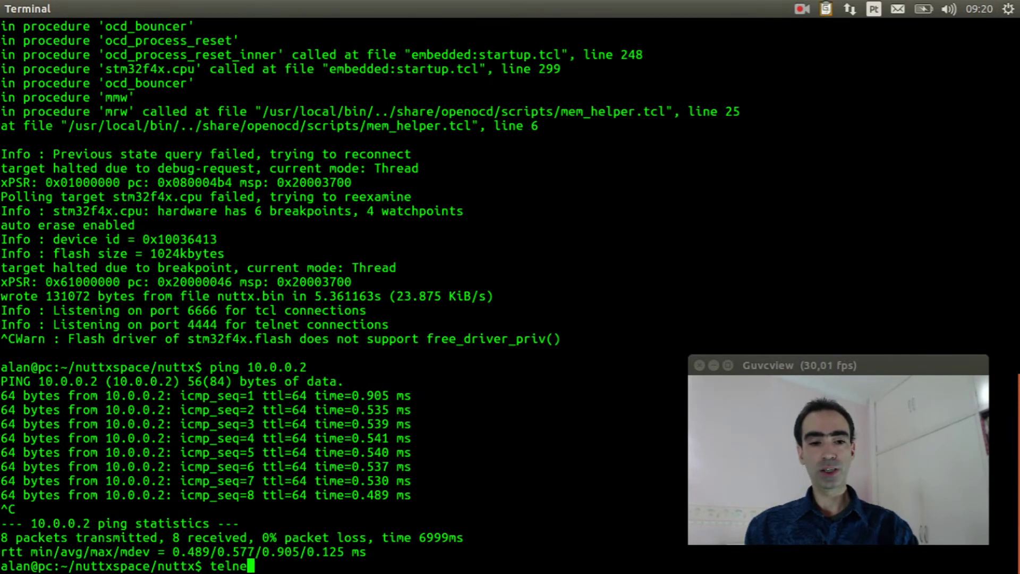
{"action": "type", "text": "10."}
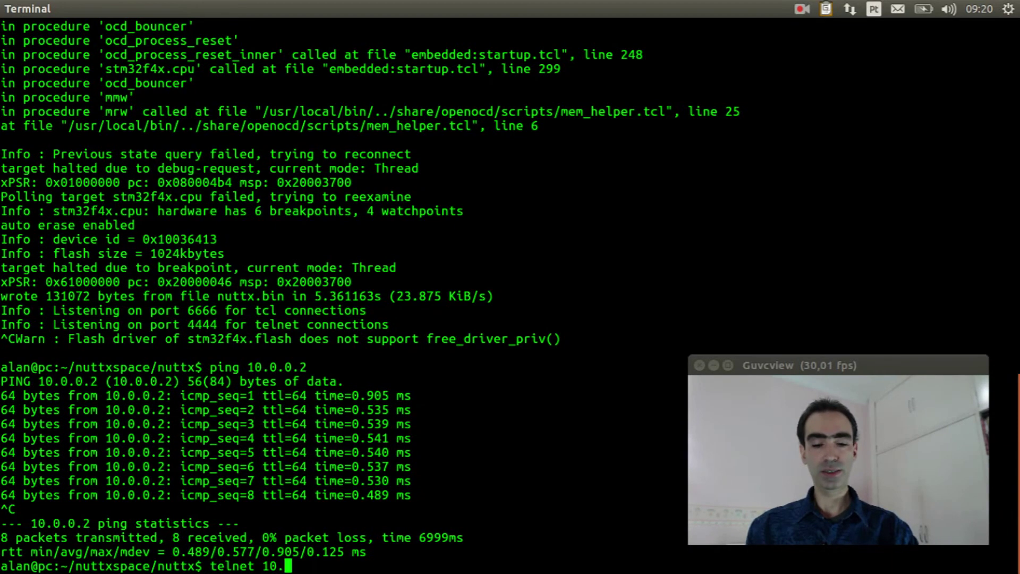
{"action": "type", "text": "0.0."}
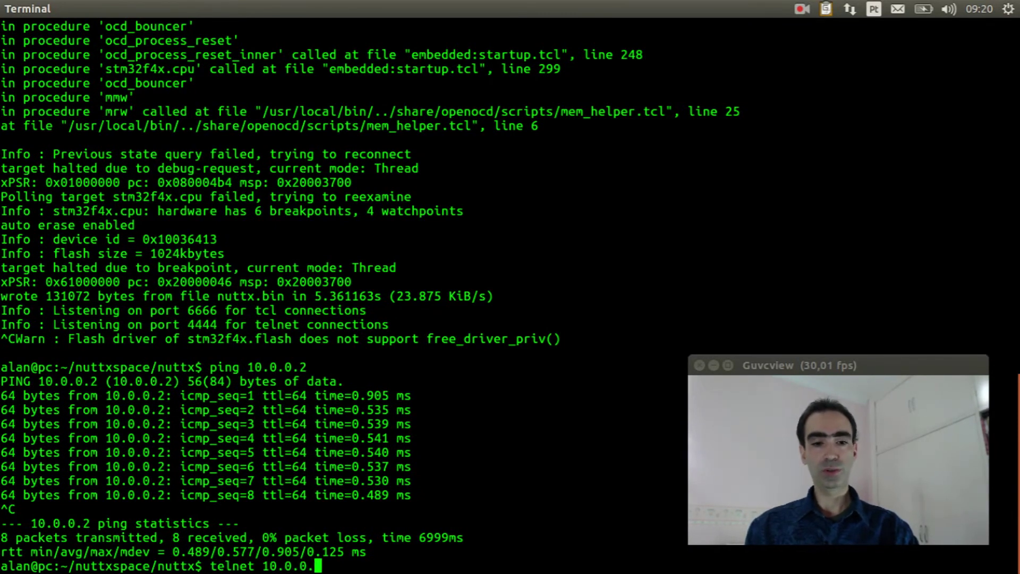
{"action": "type", "text": "2"}
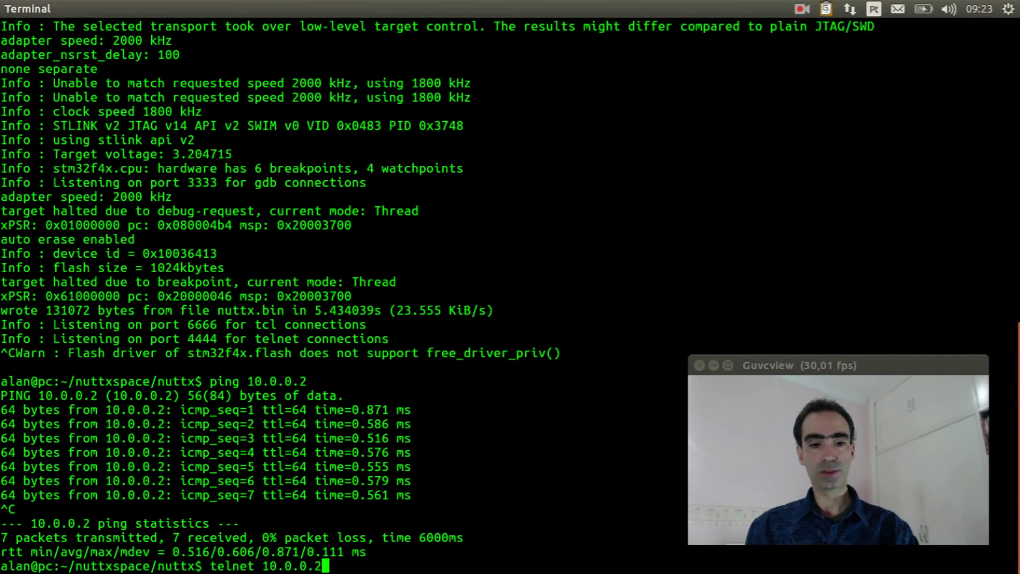
Telnet to 10.0.0.2, echo "Hello from NuttX" at nsh>, and list commands with ?
{"action": "key", "text": "Return"}
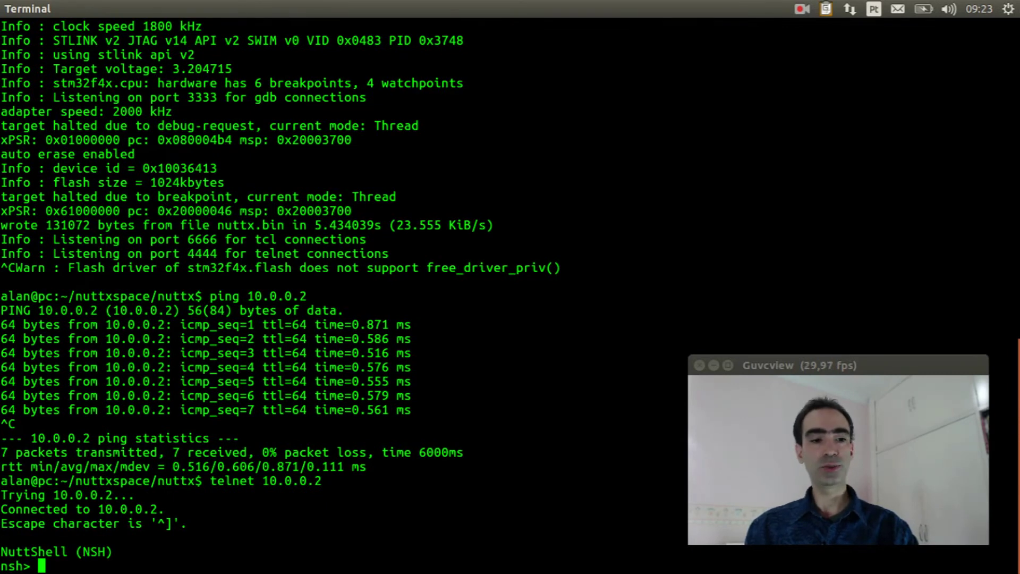
{"action": "type", "text": "ech"}
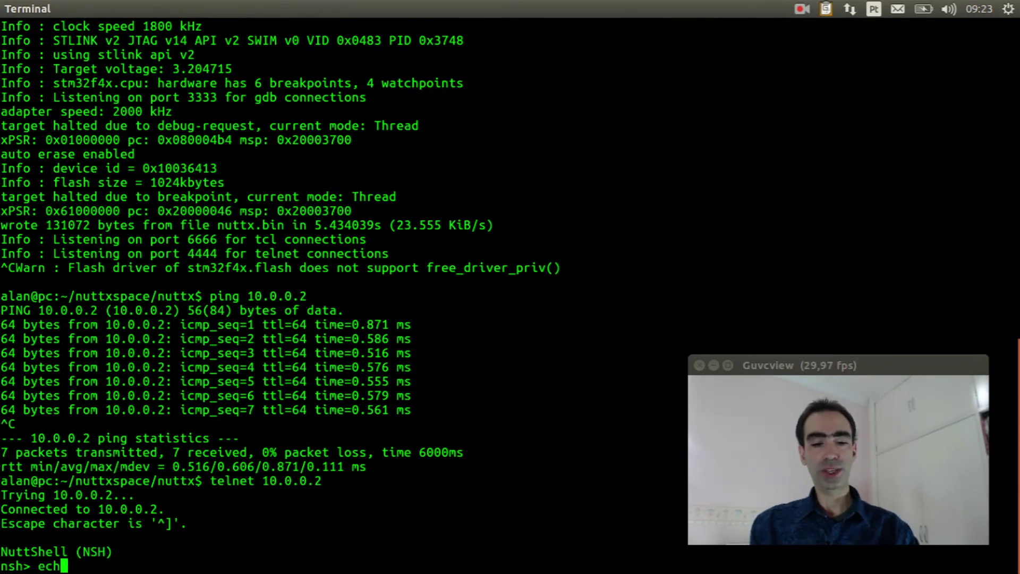
{"action": "type", "text": "o"}
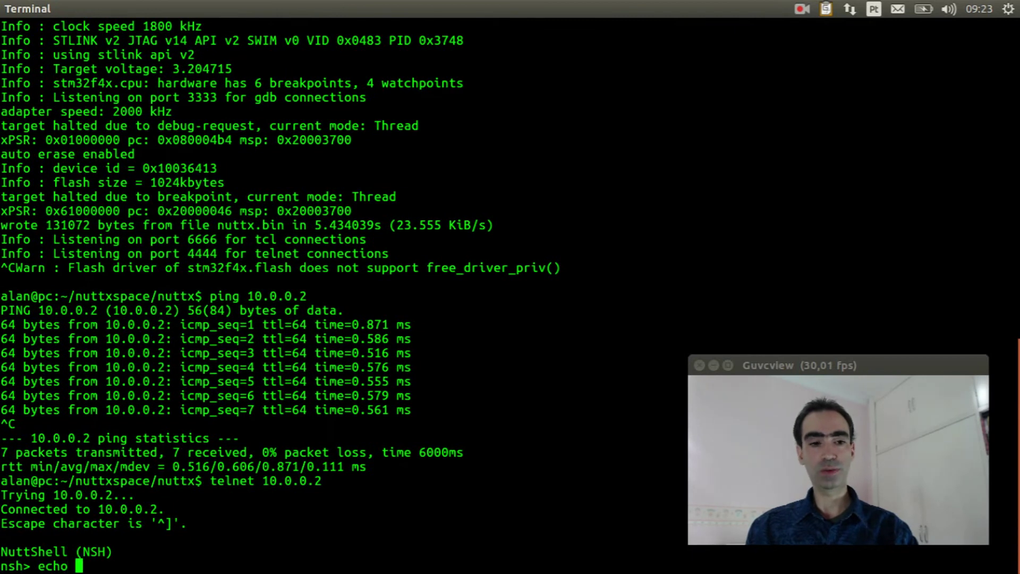
{"action": "type", "text": " \"Hel"}
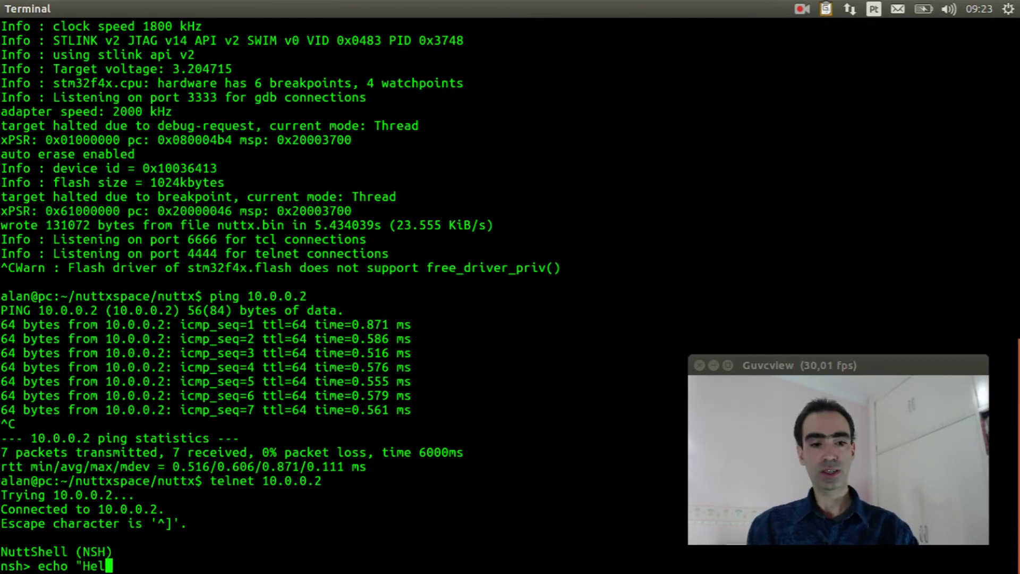
{"action": "type", "text": "lo from "}
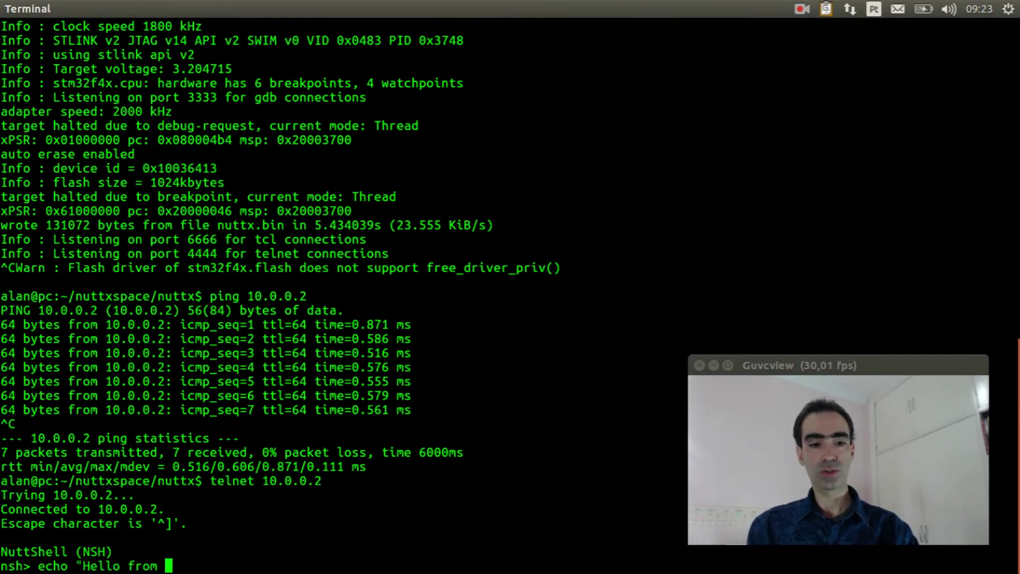
{"action": "type", "text": "NuttX\""}
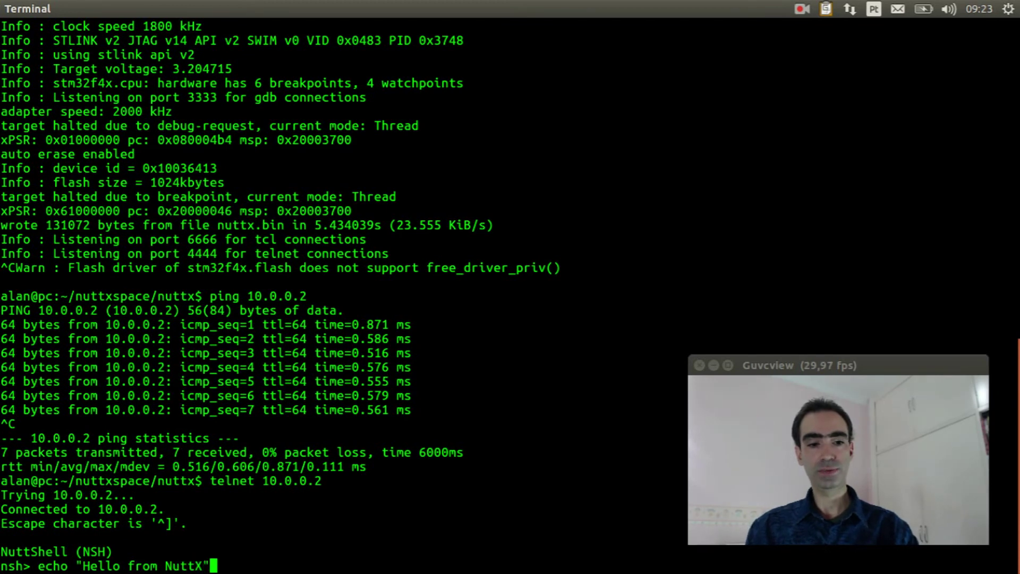
{"action": "key", "text": "Return"}
{"action": "type", "text": "?"}
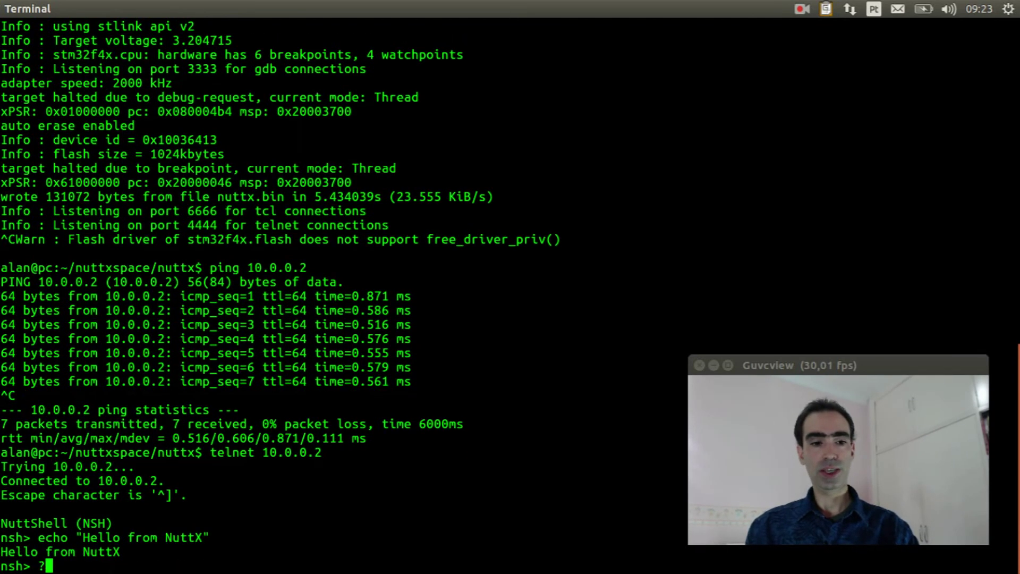
{"action": "key", "text": "Return"}
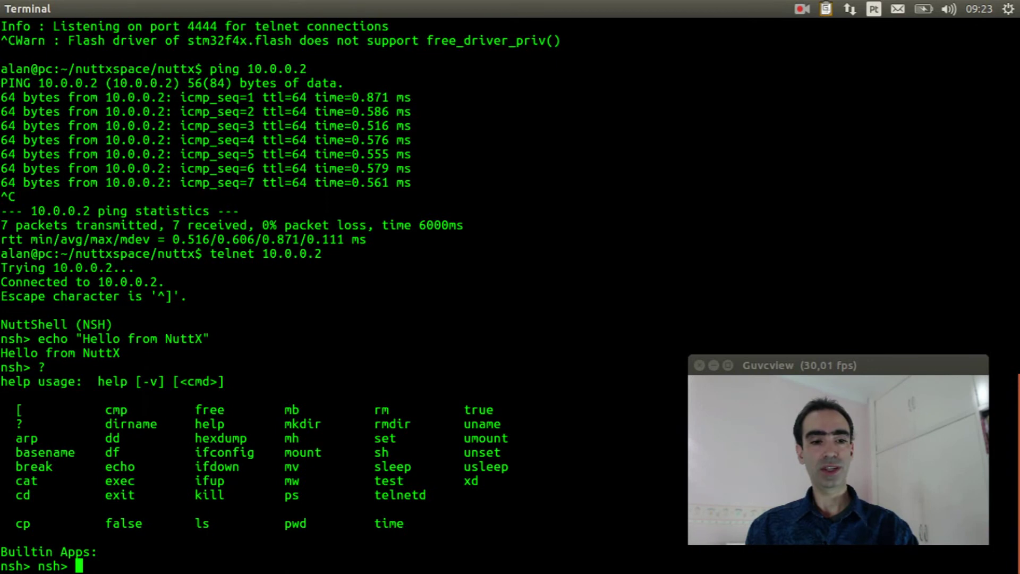
{"action": "key", "text": "Return"}
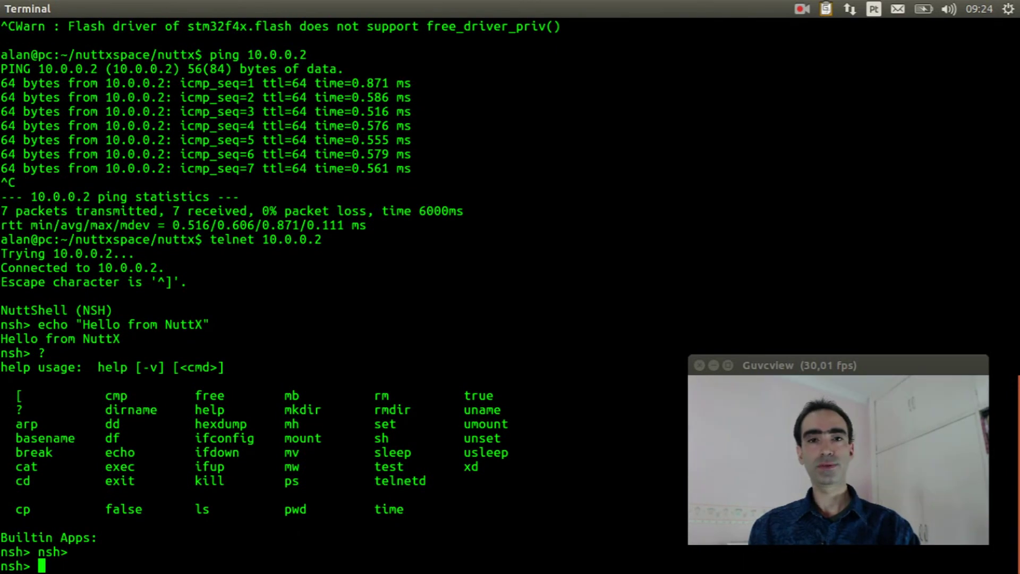